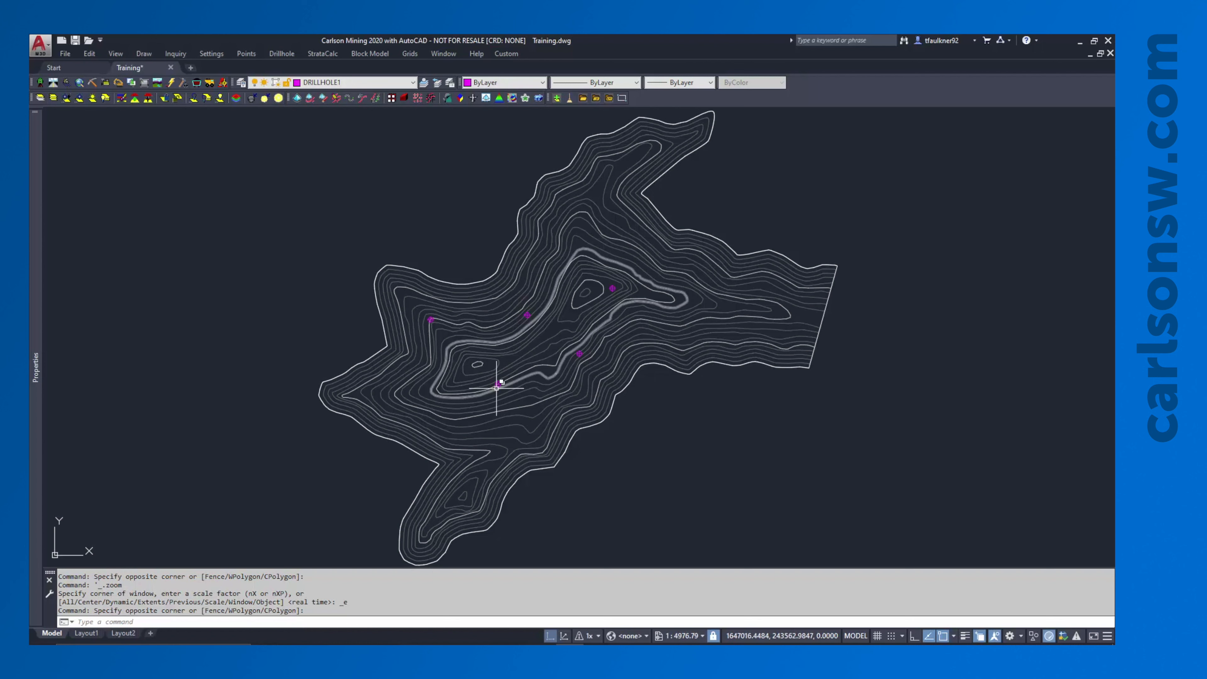
# Step: Open the data of the southernmost drillhole for a look at its strata, and close it without changes
pyautogui.moveTo(497, 387)
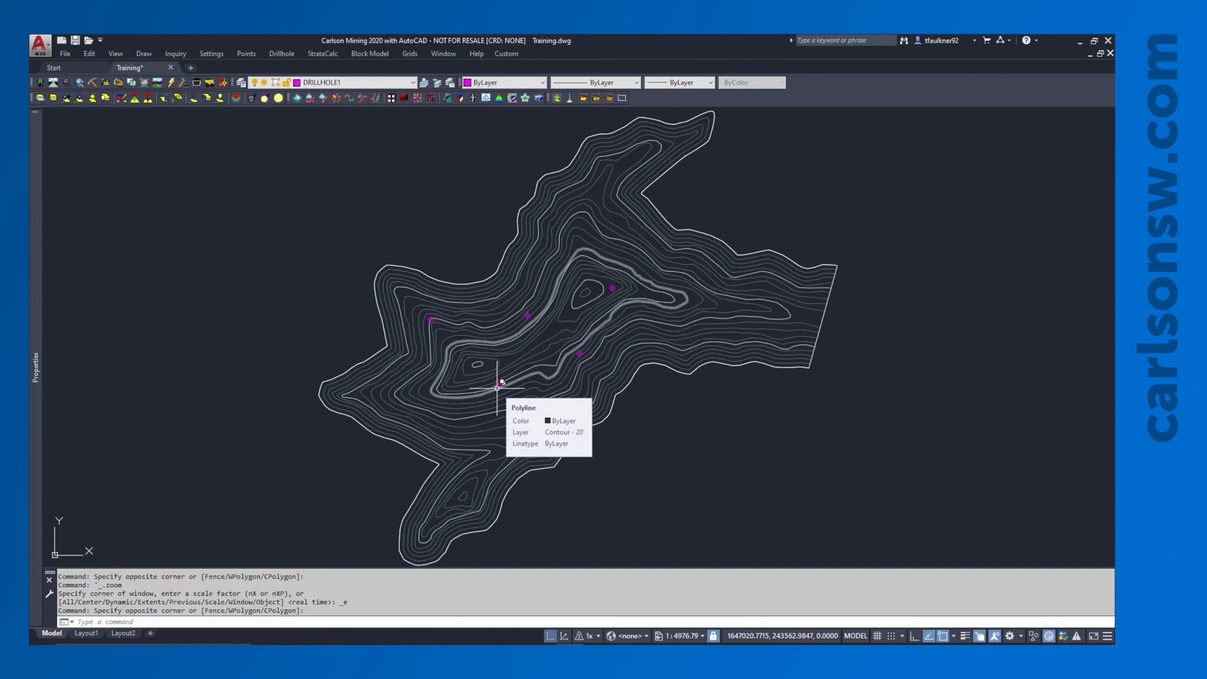
pyautogui.doubleClick(497, 387)
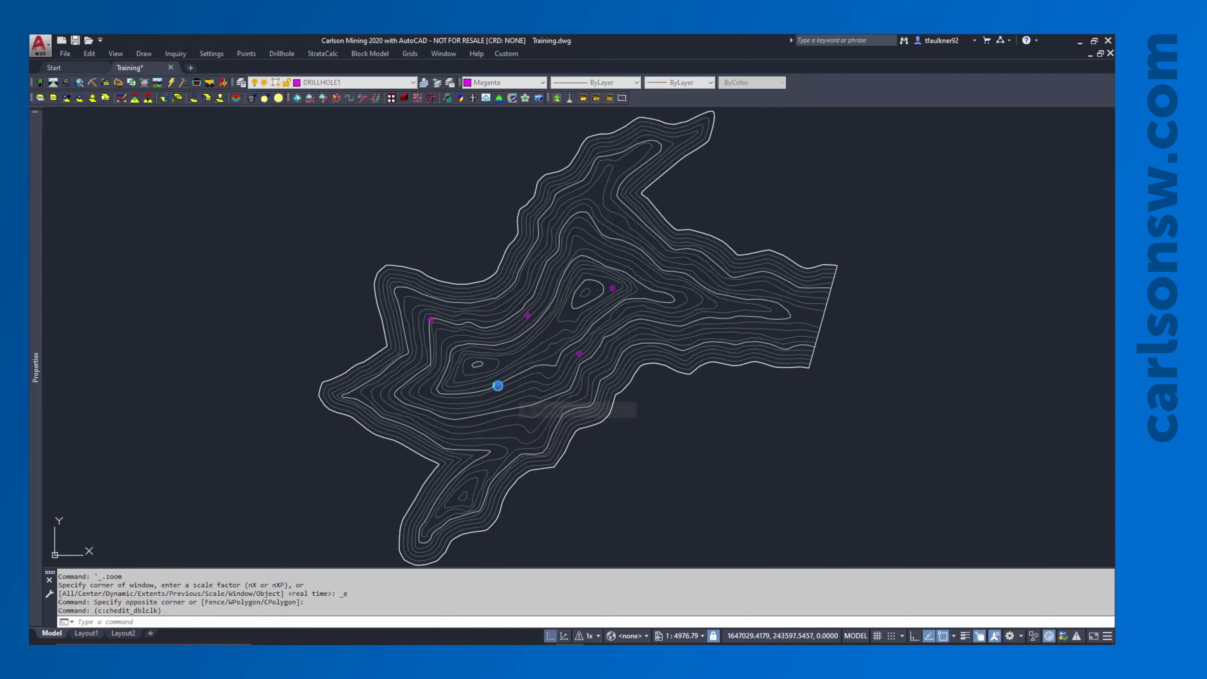
pyautogui.moveTo(489, 175); pyautogui.dragTo(789, 147)
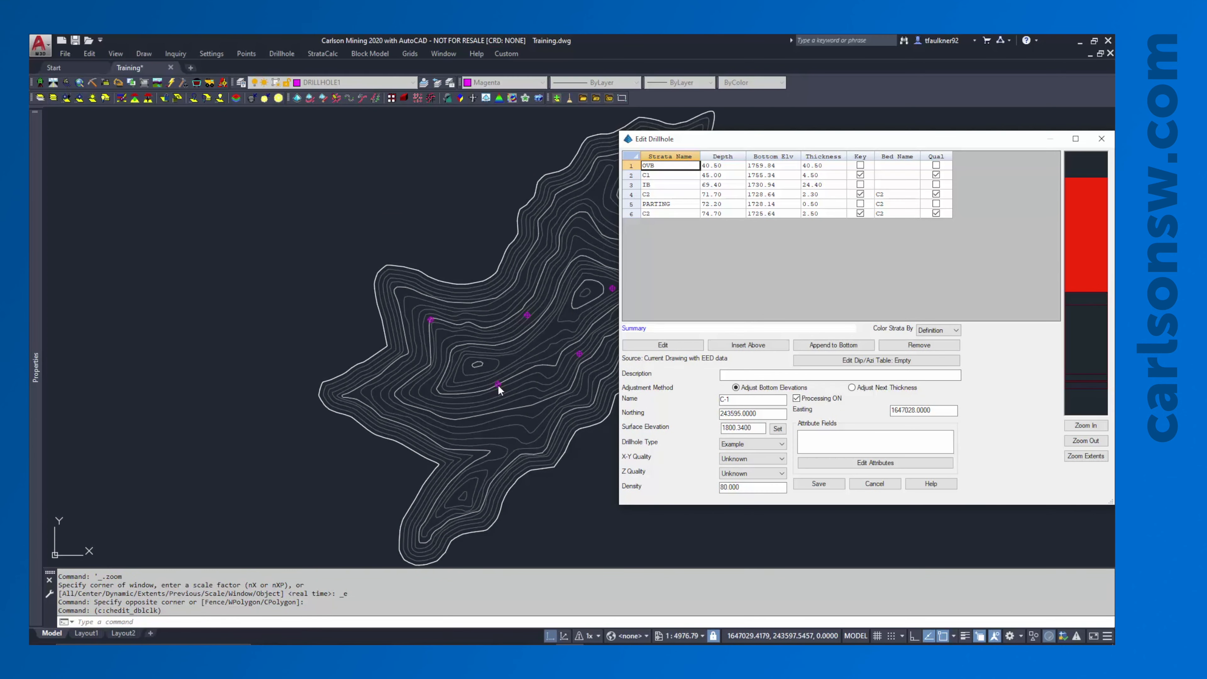
pyautogui.click(1101, 138)
# Step: Reopen drillhole C-1 from its symbol and review its strata table, selecting the upper C2 stratum
pyautogui.scroll(5, 484, 384)
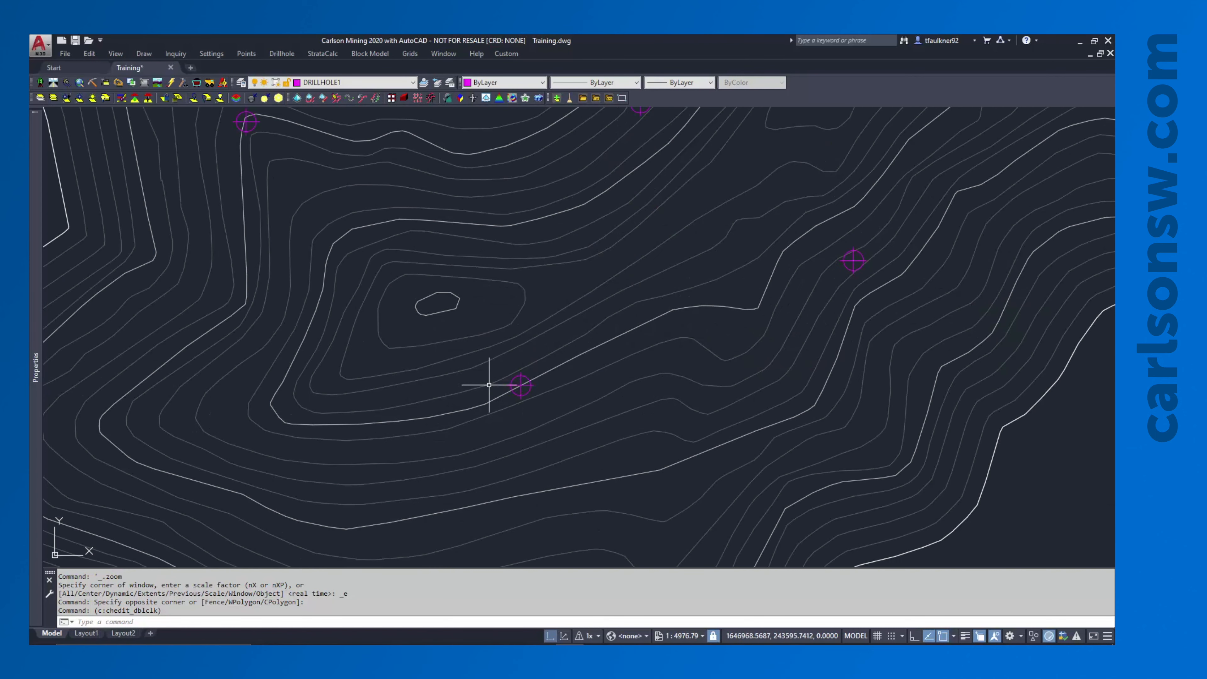
pyautogui.scroll(3, 523, 388)
pyautogui.click(531, 385)
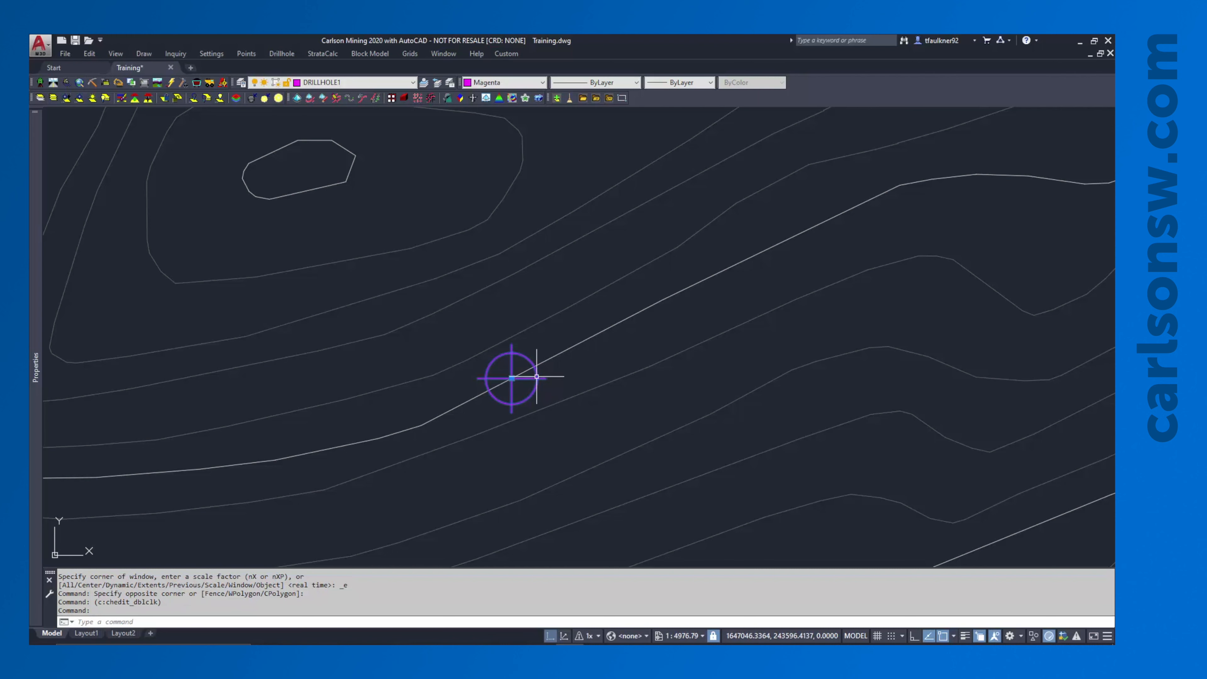
pyautogui.moveTo(537, 376)
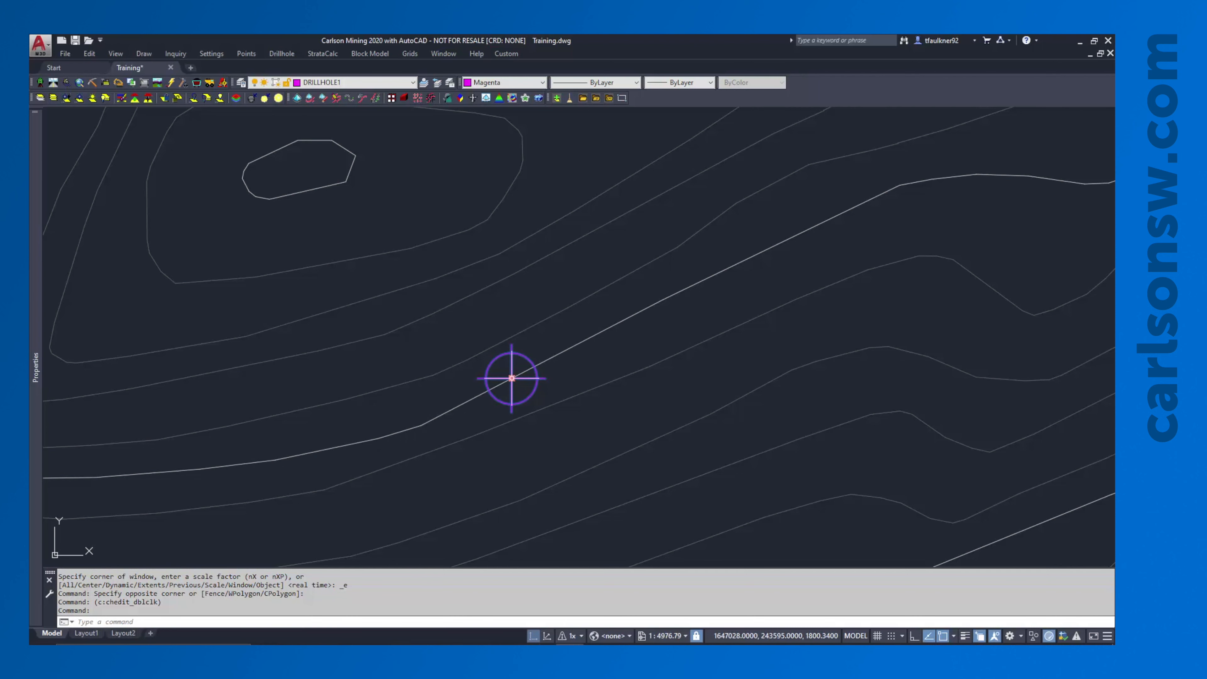
pyautogui.doubleClick(535, 375)
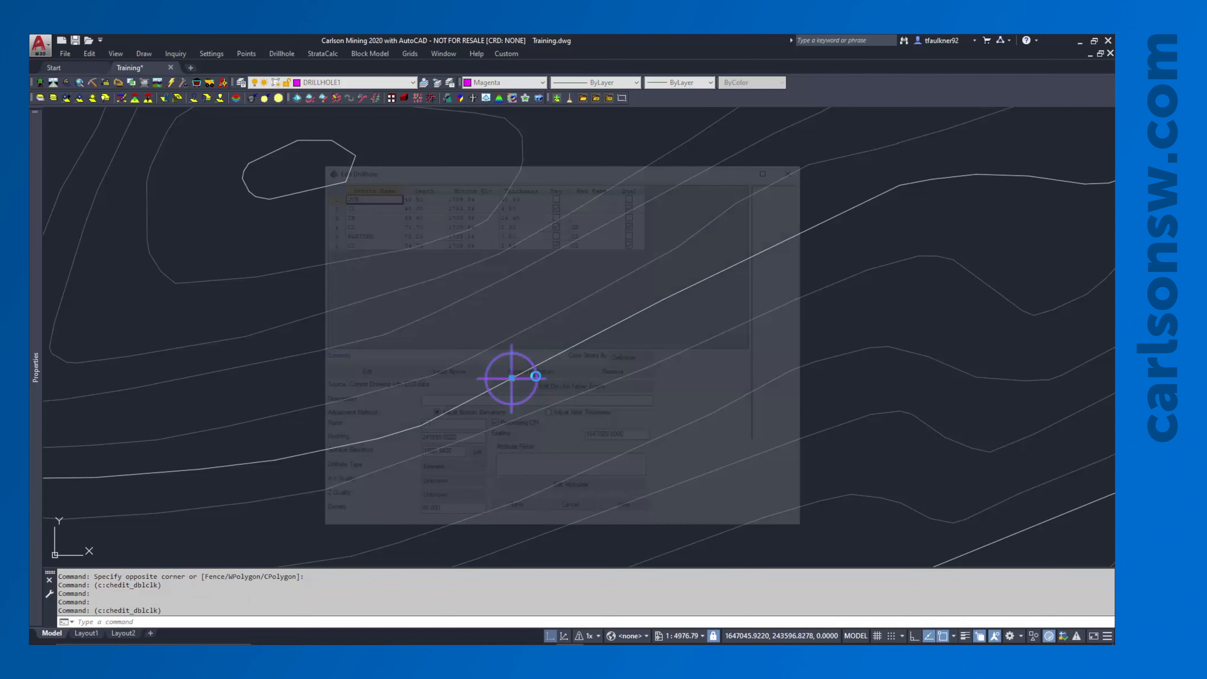
pyautogui.moveTo(550, 164); pyautogui.dragTo(725, 115)
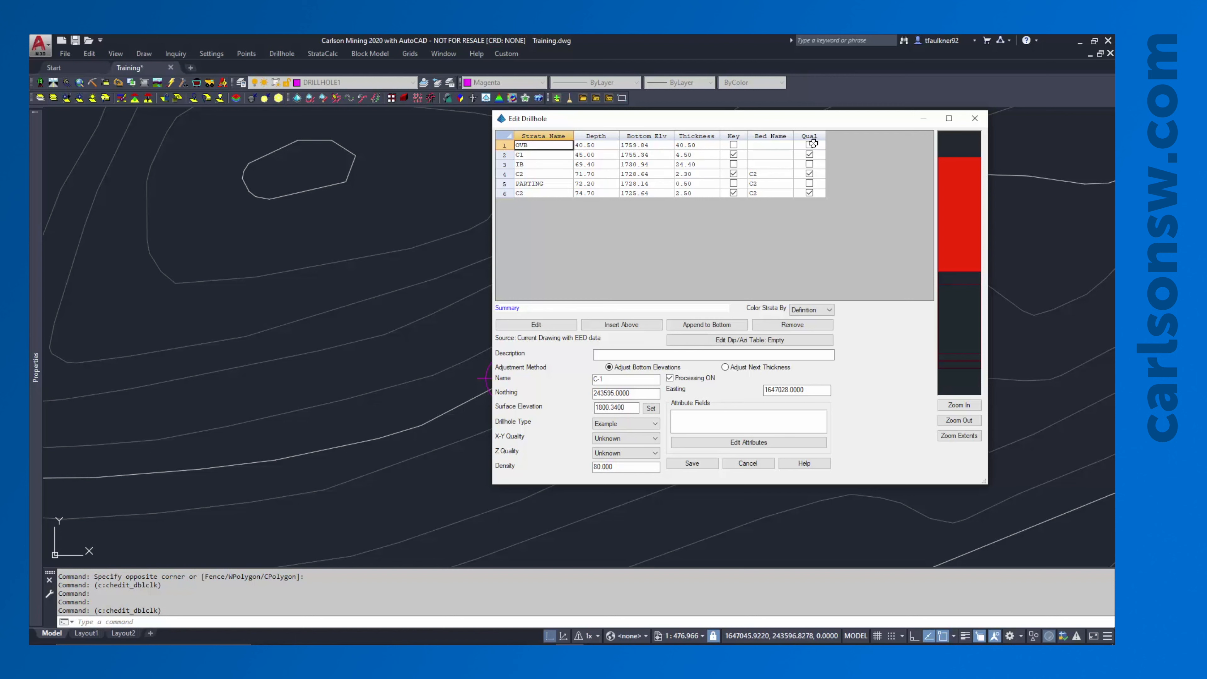
pyautogui.click(535, 174)
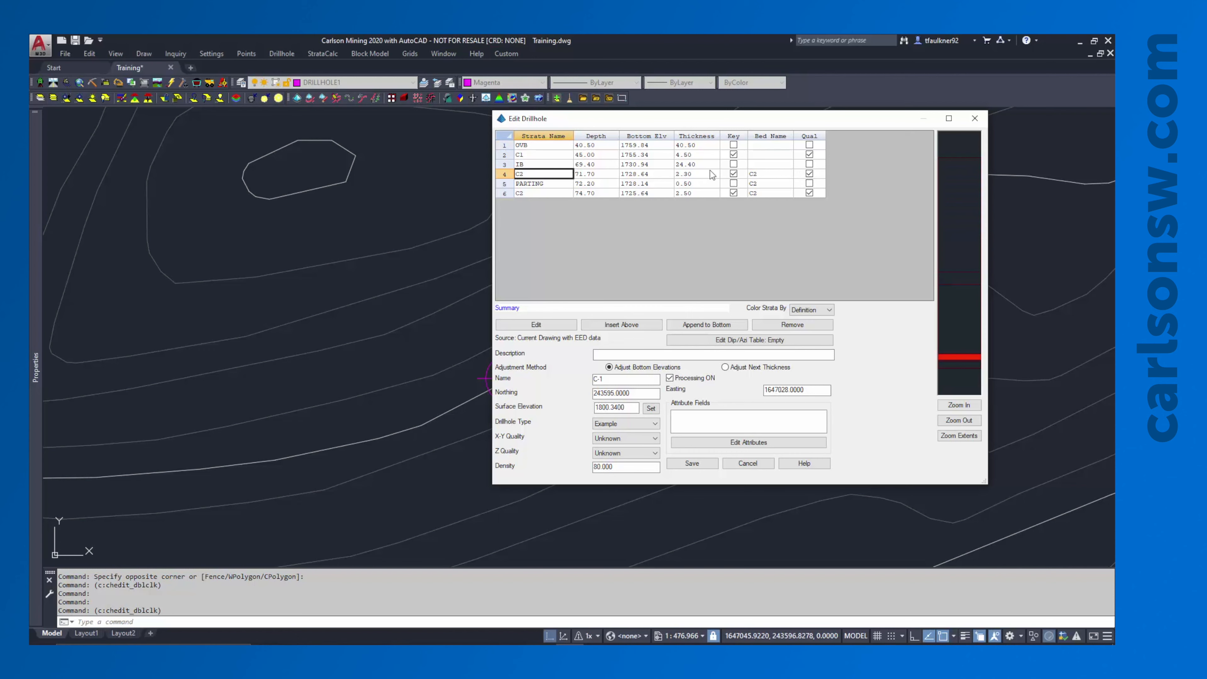
# Step: Inspect the quality attributes of the individual strata in drillhole C-1, and leave the drillhole without saving
pyautogui.doubleClick(544, 175)
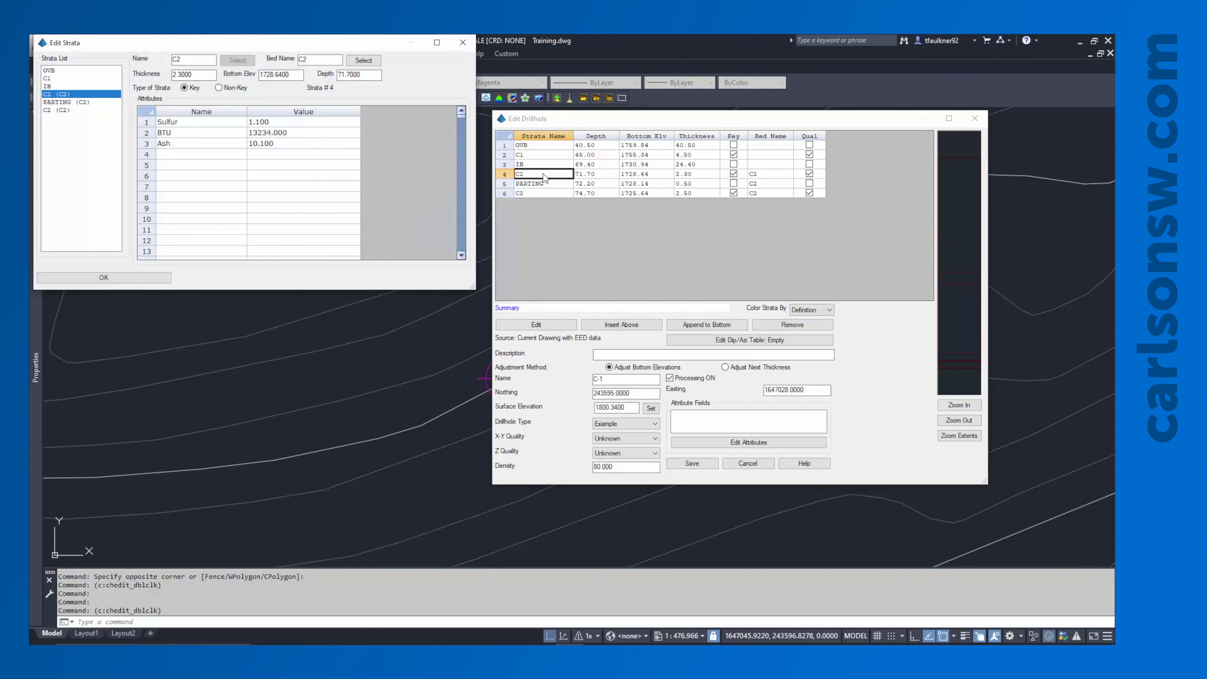
pyautogui.moveTo(263, 47); pyautogui.dragTo(566, 132)
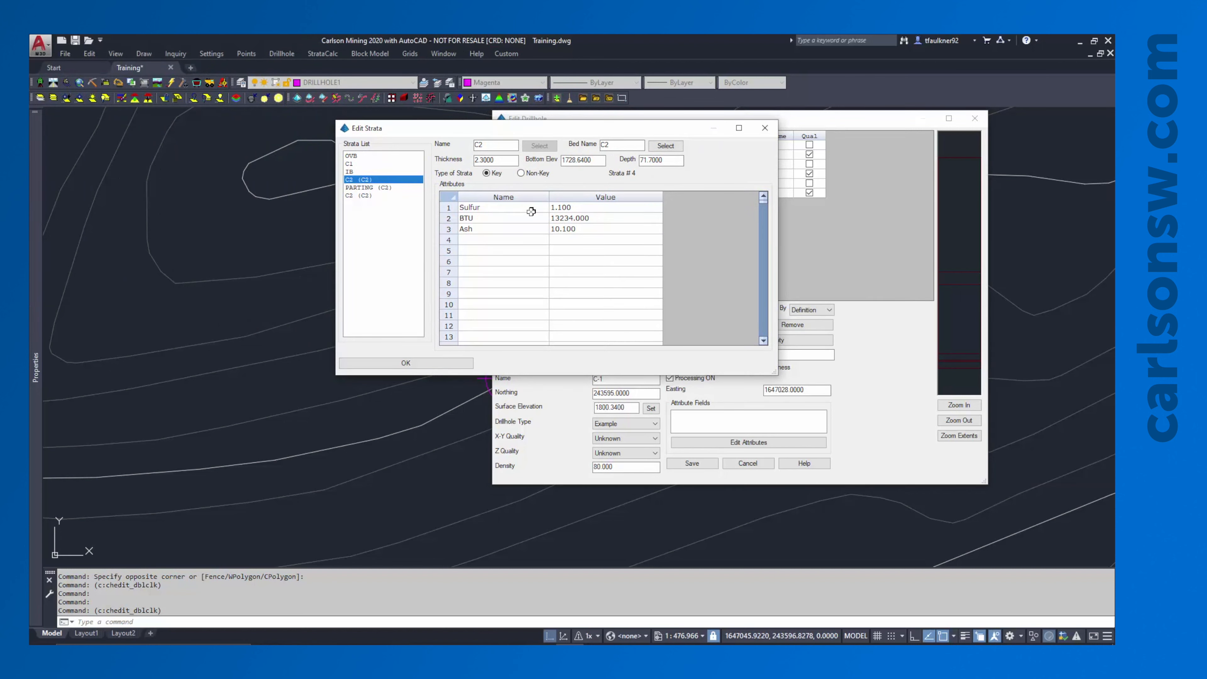
pyautogui.click(352, 172)
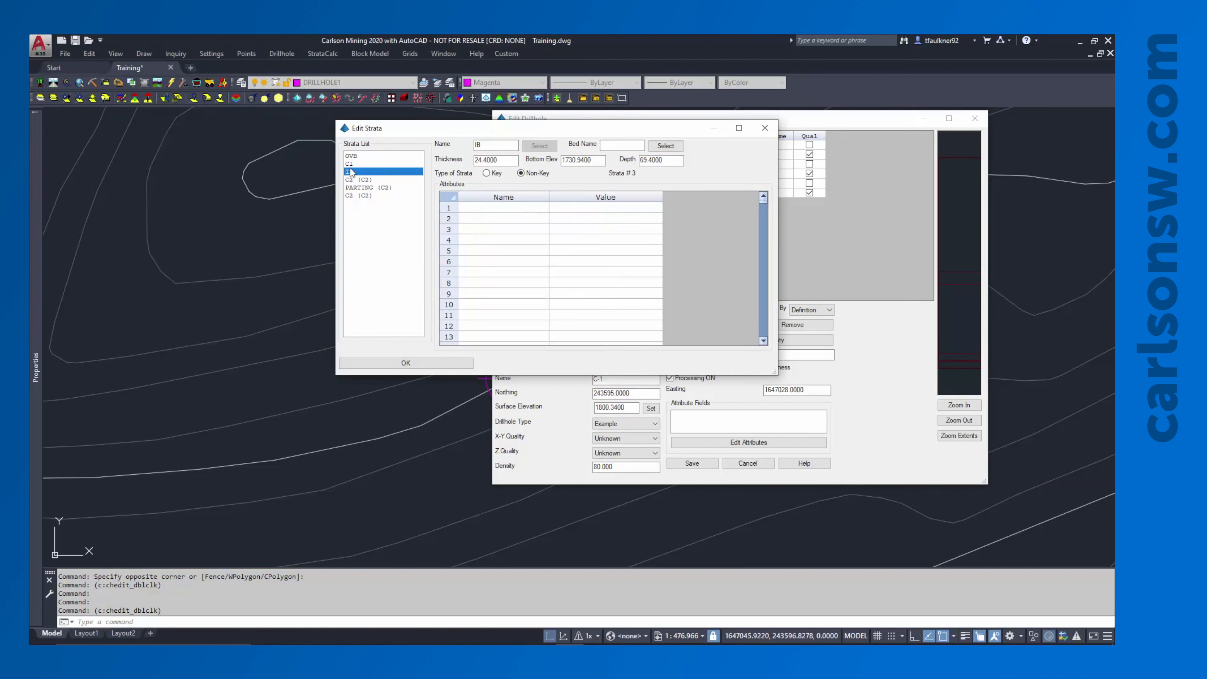
pyautogui.click(352, 164)
pyautogui.click(353, 158)
pyautogui.click(352, 172)
pyautogui.click(353, 187)
pyautogui.click(354, 196)
pyautogui.click(765, 128)
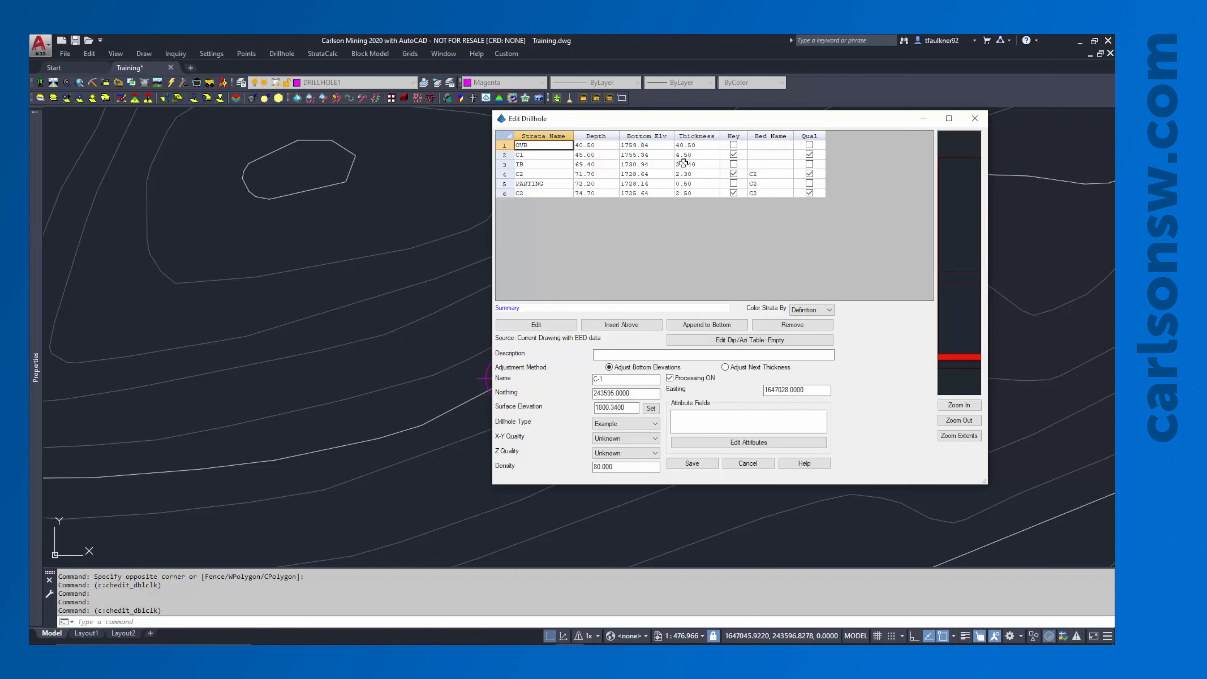
pyautogui.click(974, 118)
pyautogui.middleClick(711, 318)
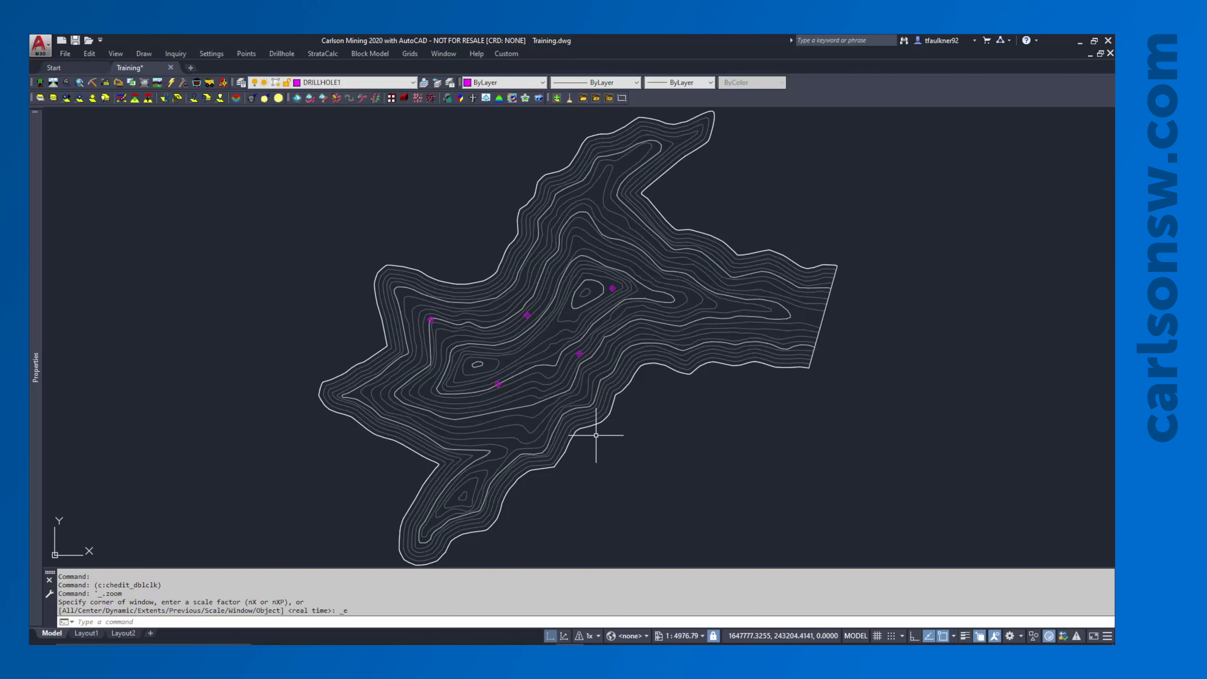
# Step: Run the Strata Order And Count Report on all five drillholes
pyautogui.click(284, 54)
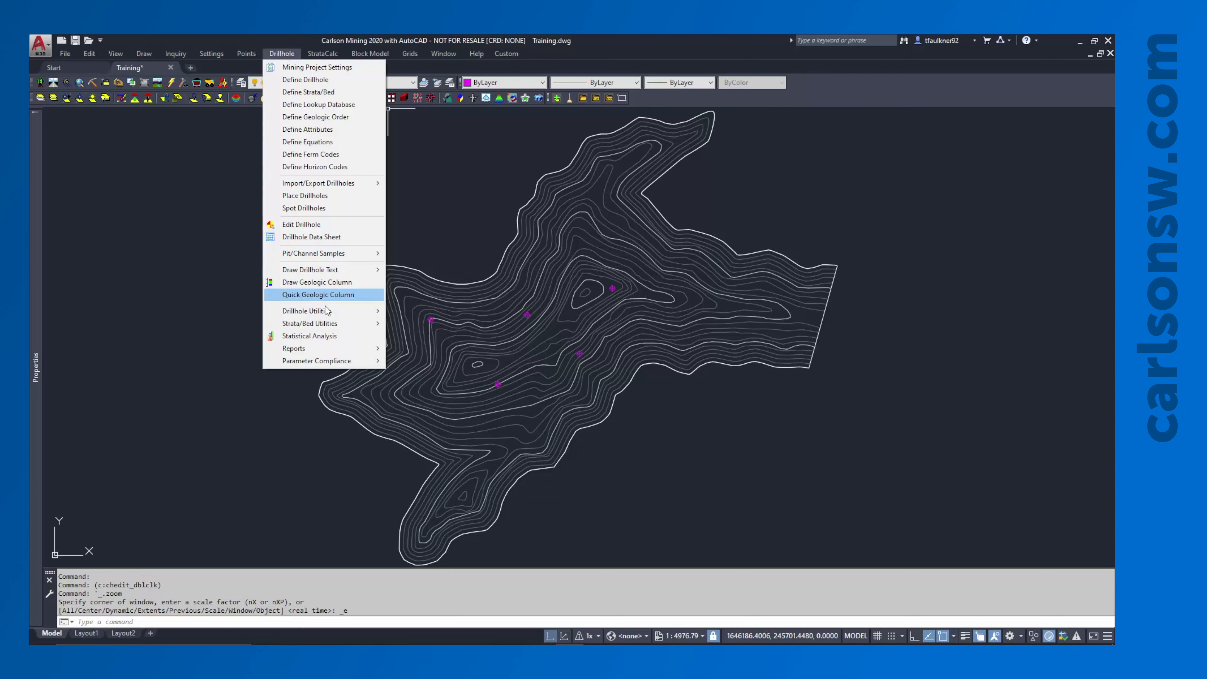
pyautogui.moveTo(323, 350)
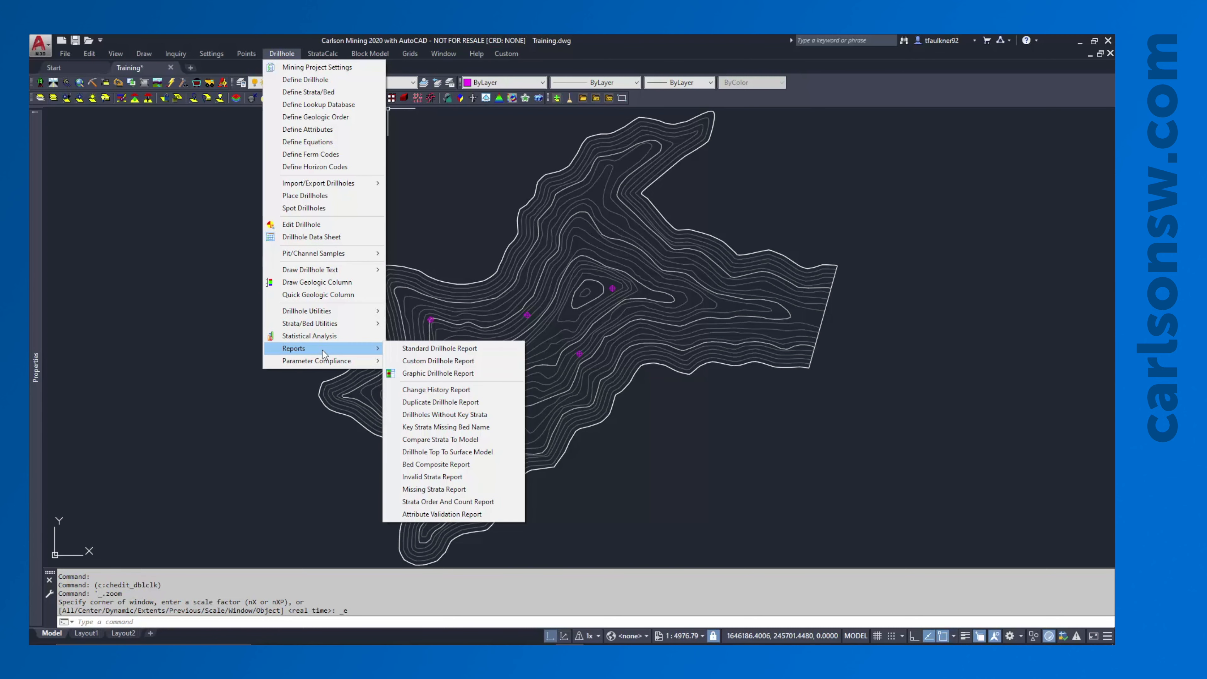
pyautogui.click(495, 503)
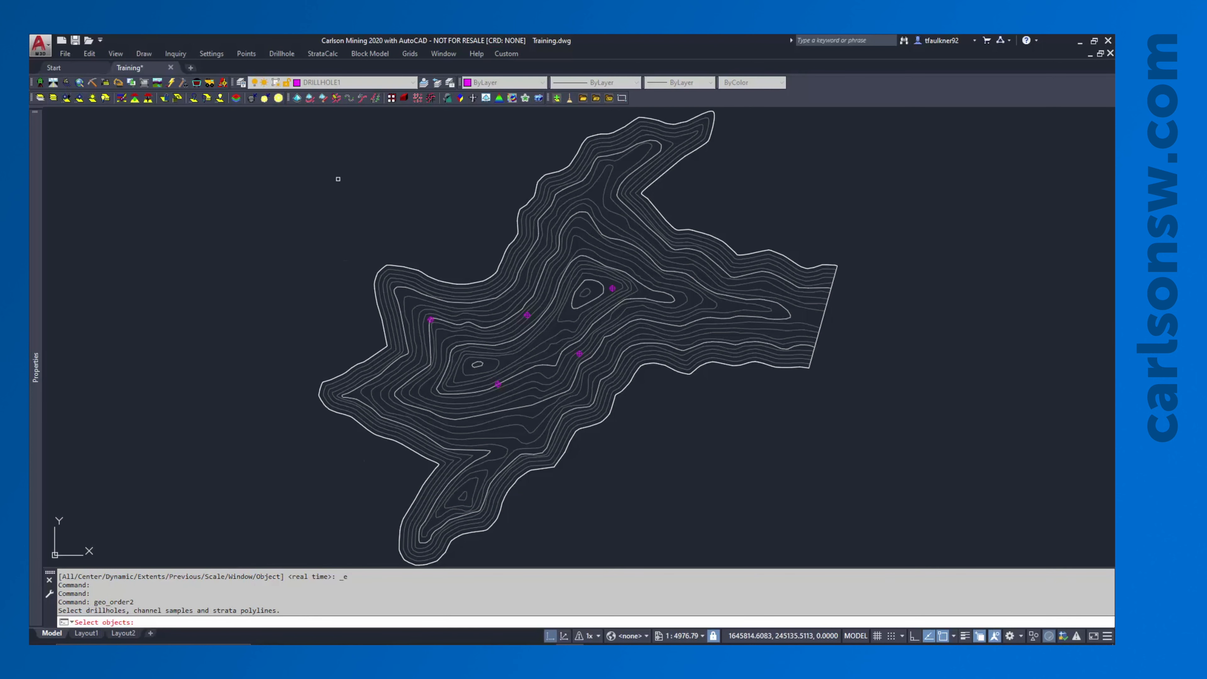
pyautogui.click(338, 178)
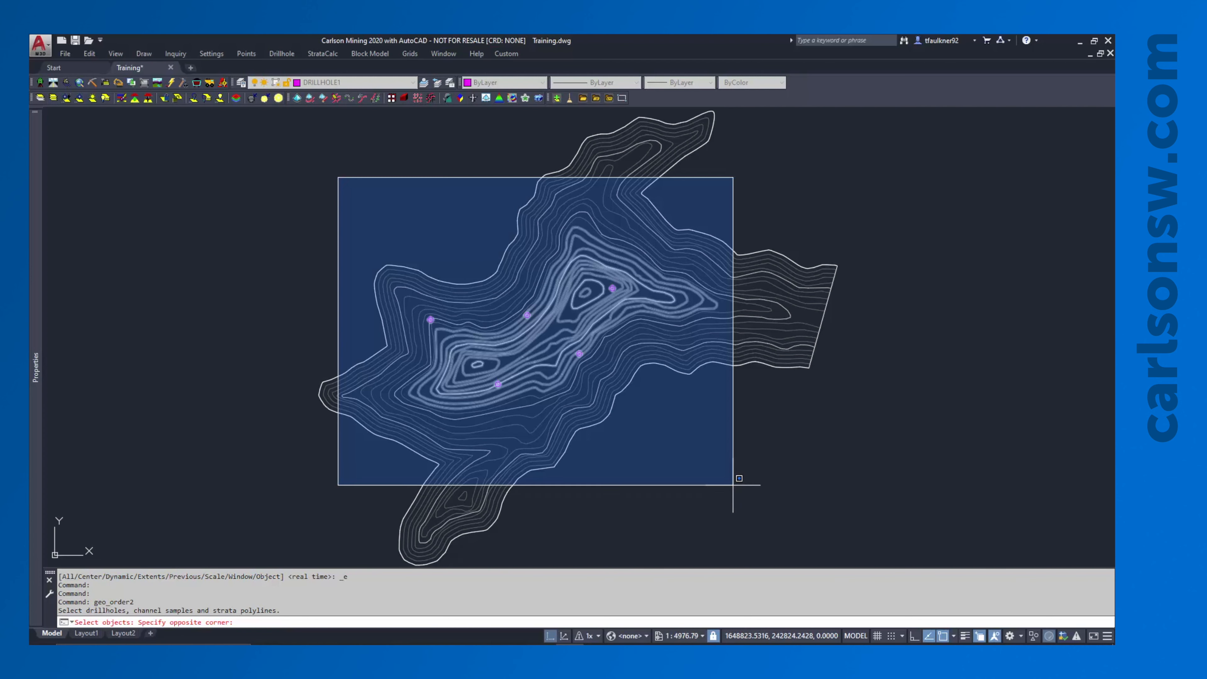
pyautogui.click(733, 484)
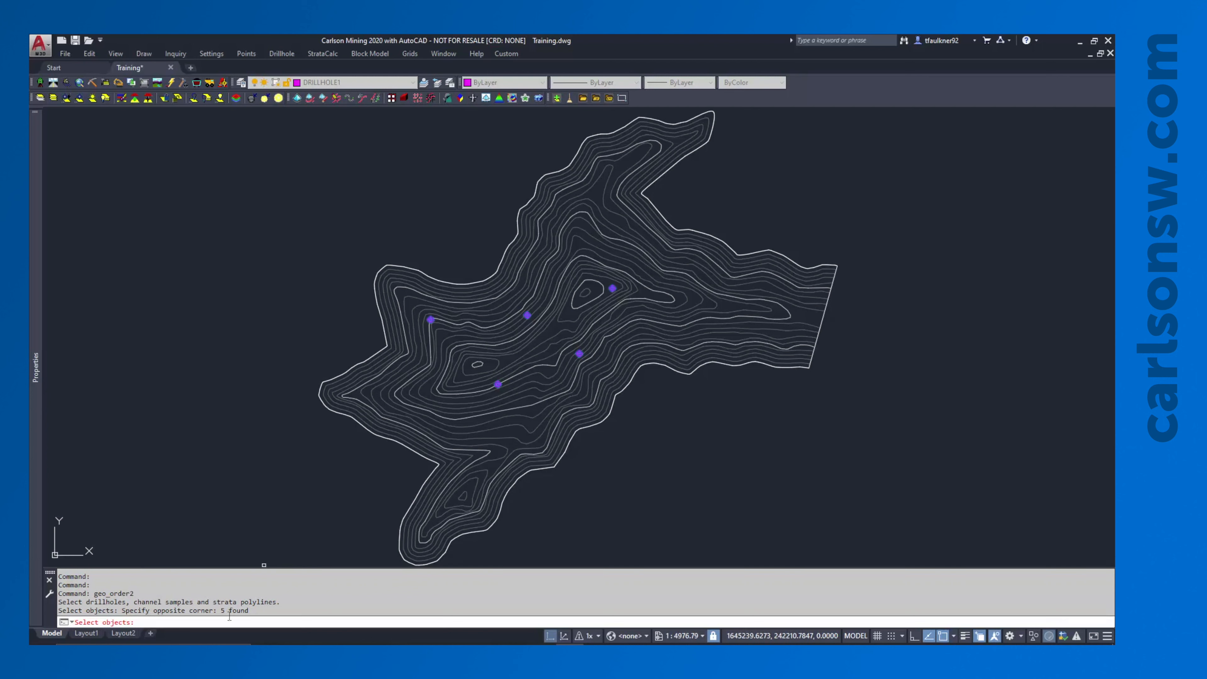
pyautogui.press('Return')
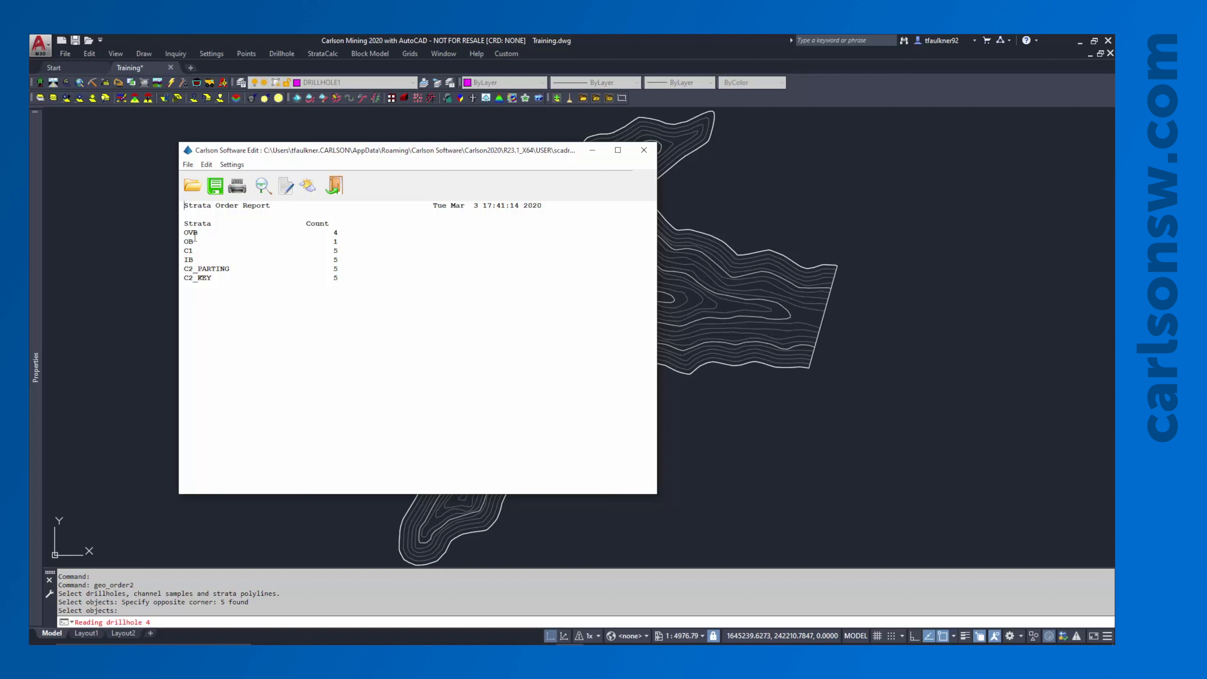
# Step: Compare the OVB and OB entries and their counts in the Strata Order Report, and close the report
pyautogui.moveTo(186, 233); pyautogui.dragTo(350, 245)
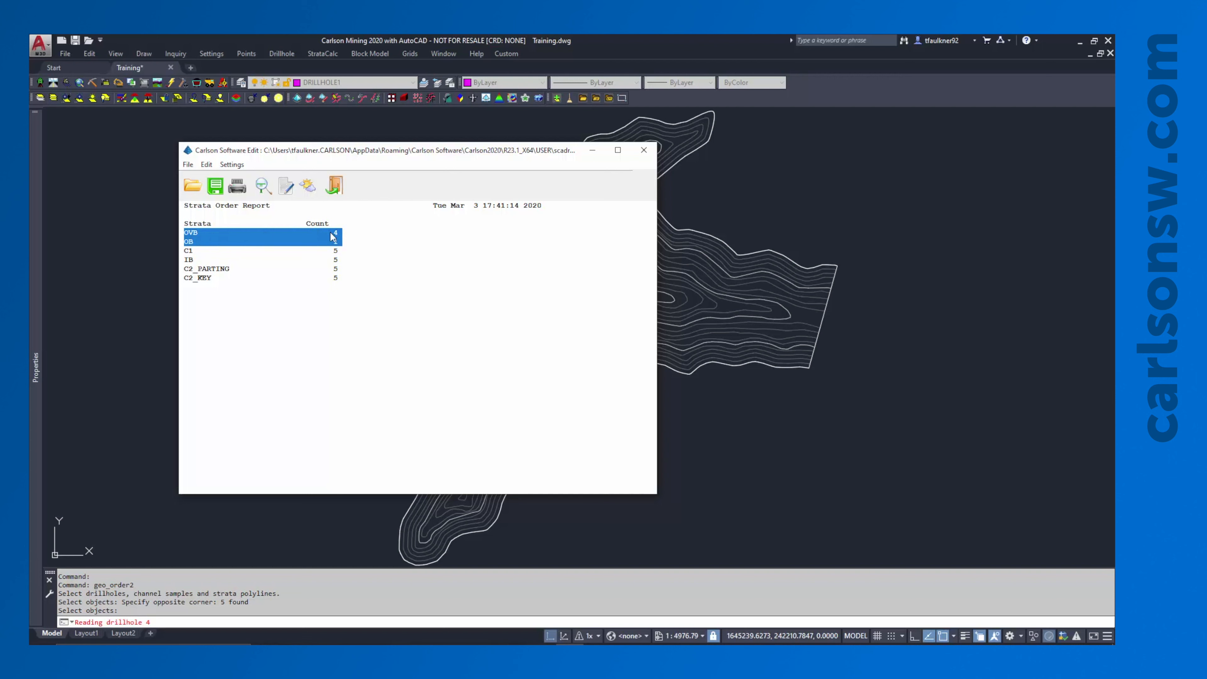
pyautogui.click(196, 246)
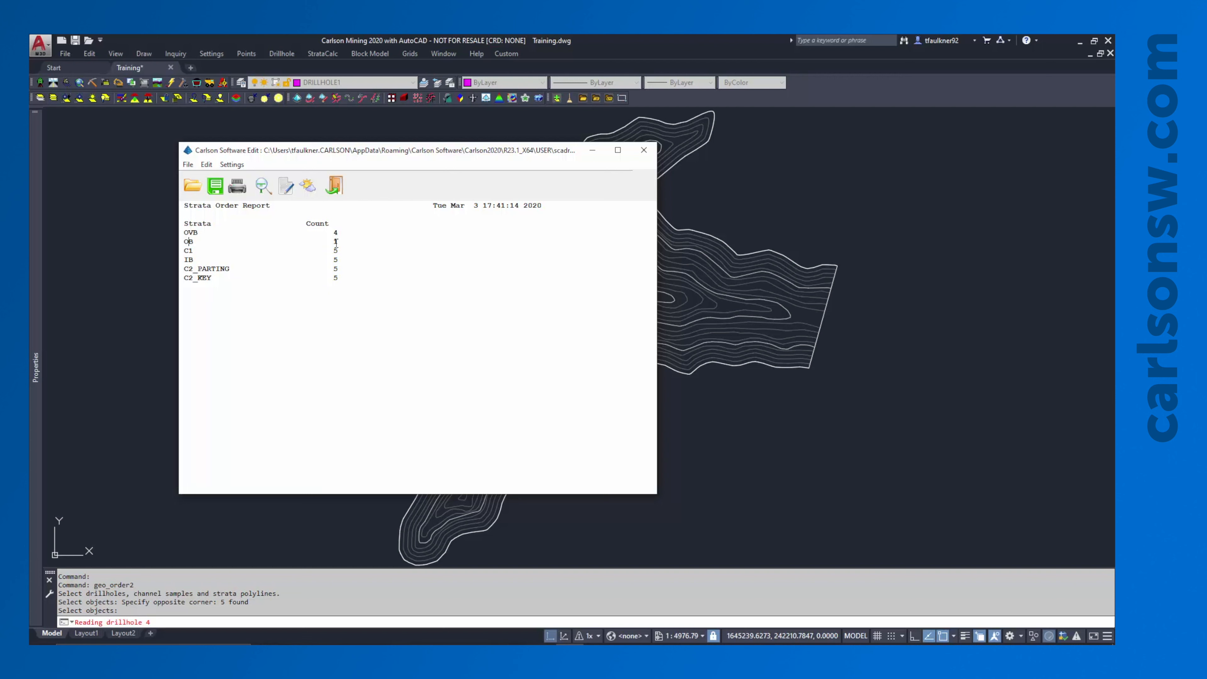
pyautogui.moveTo(196, 244); pyautogui.dragTo(184, 244)
pyautogui.click(188, 252)
pyautogui.click(357, 243)
pyautogui.click(643, 150)
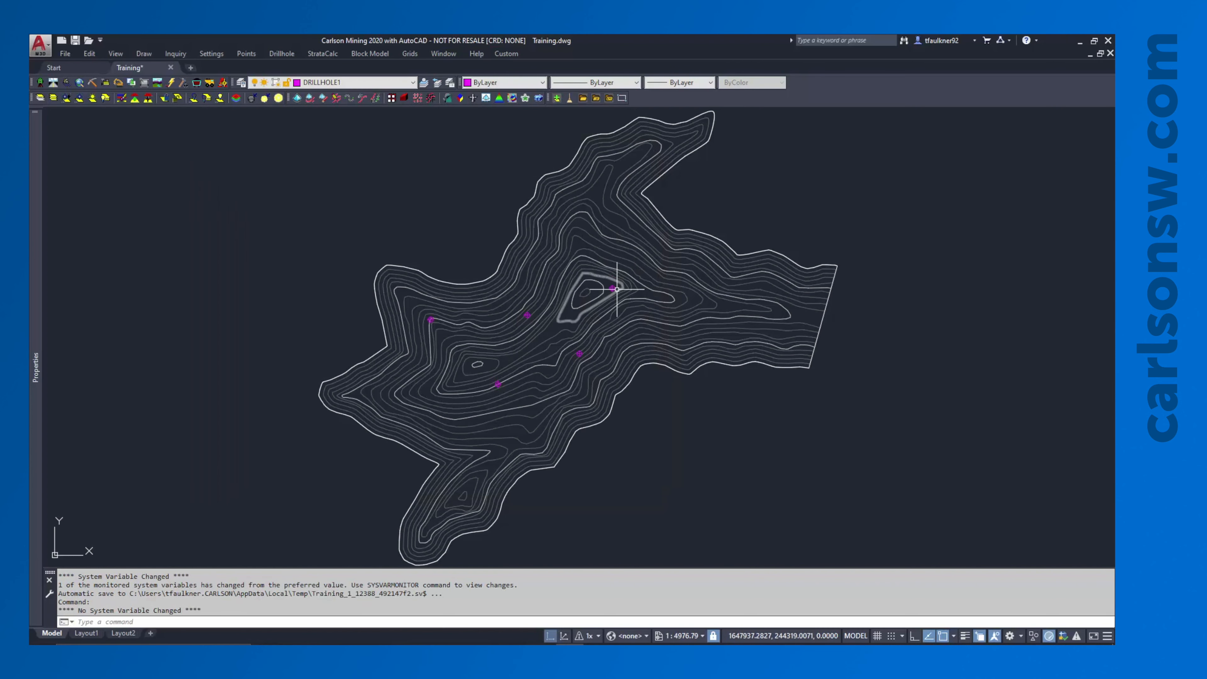
# Step: Rename the top stratum of drillhole C-2 as OVB and save the drillhole
pyautogui.moveTo(613, 288)
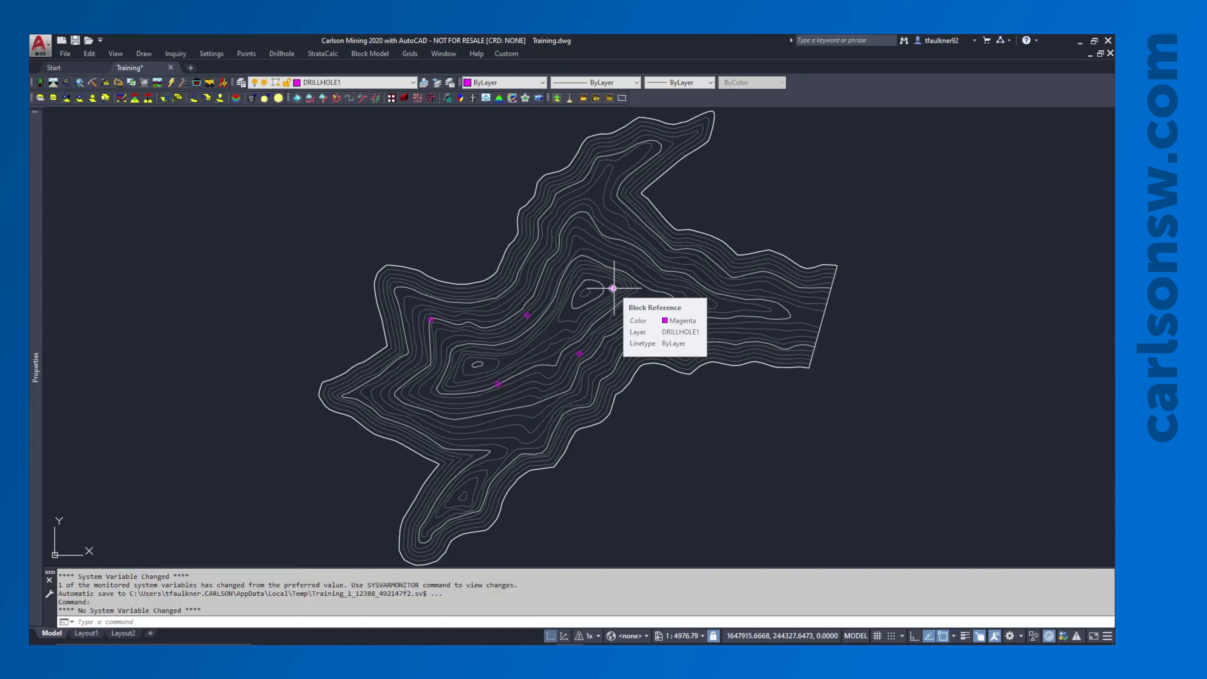
pyautogui.doubleClick(613, 289)
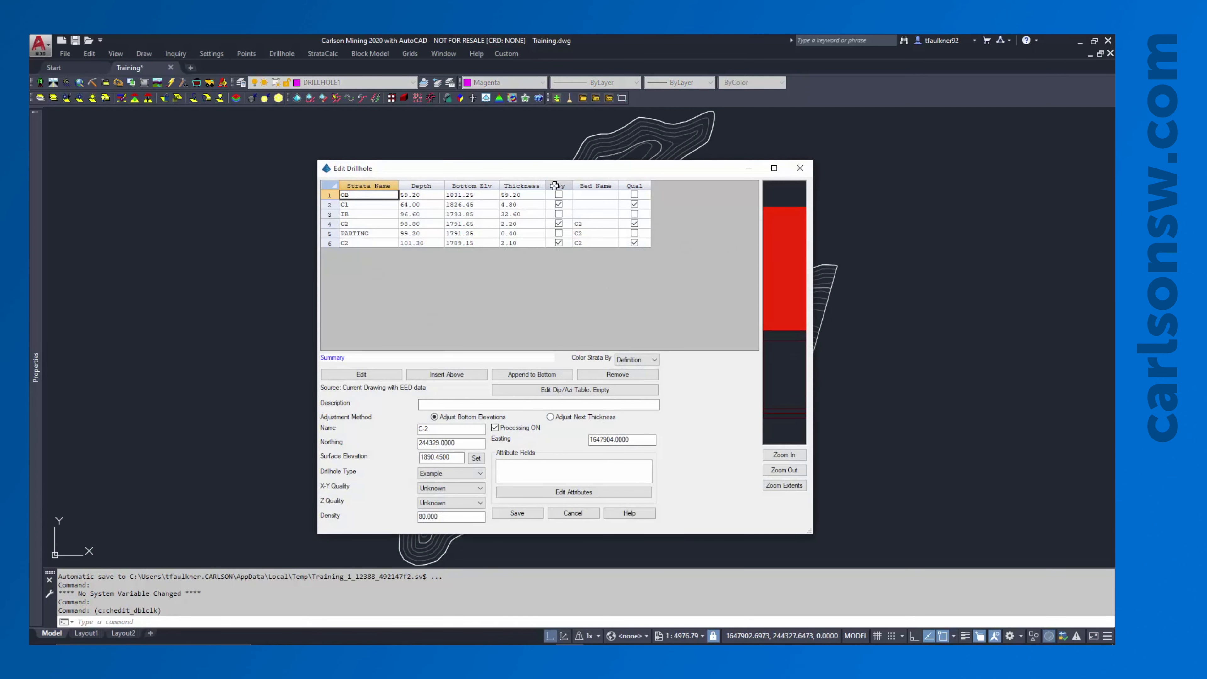
pyautogui.doubleClick(353, 195)
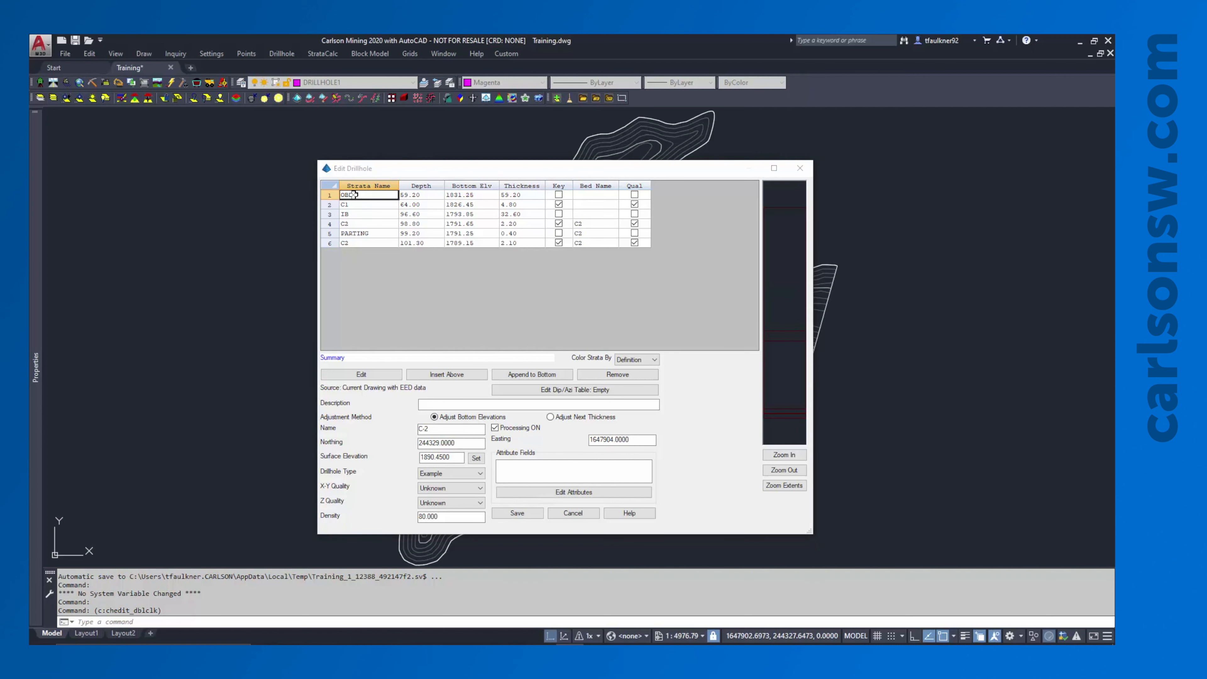
pyautogui.click(769, 129)
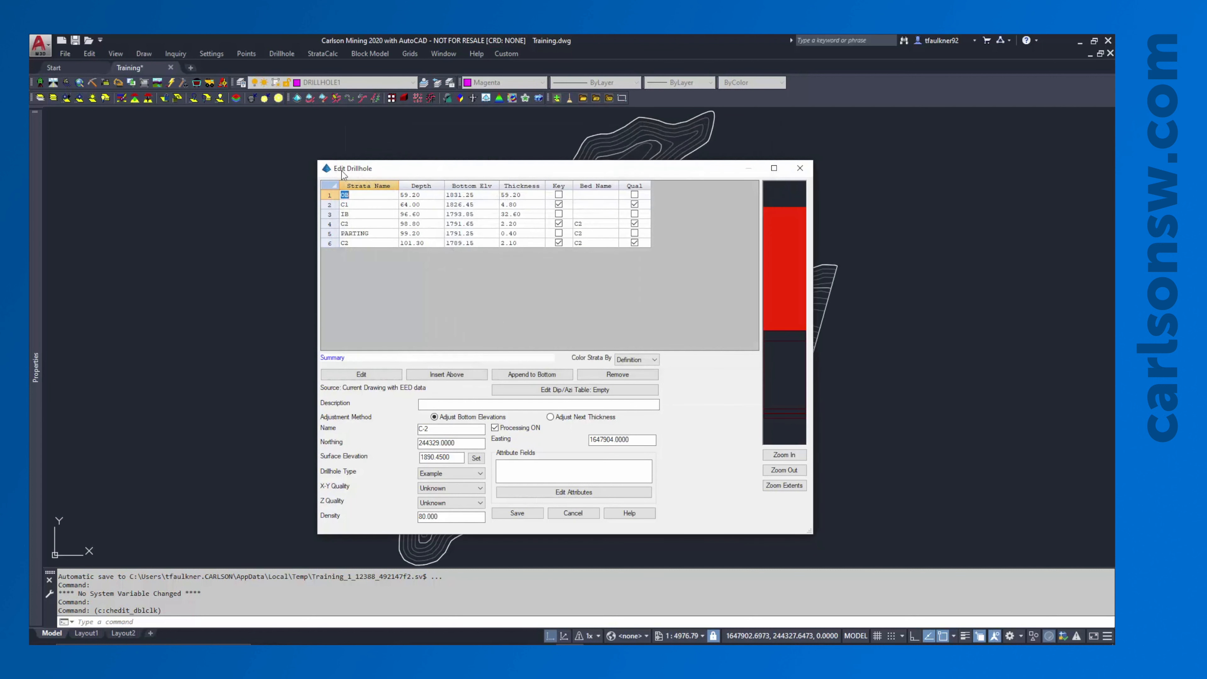
pyautogui.click(344, 195)
pyautogui.write('V')
pyautogui.click(351, 194)
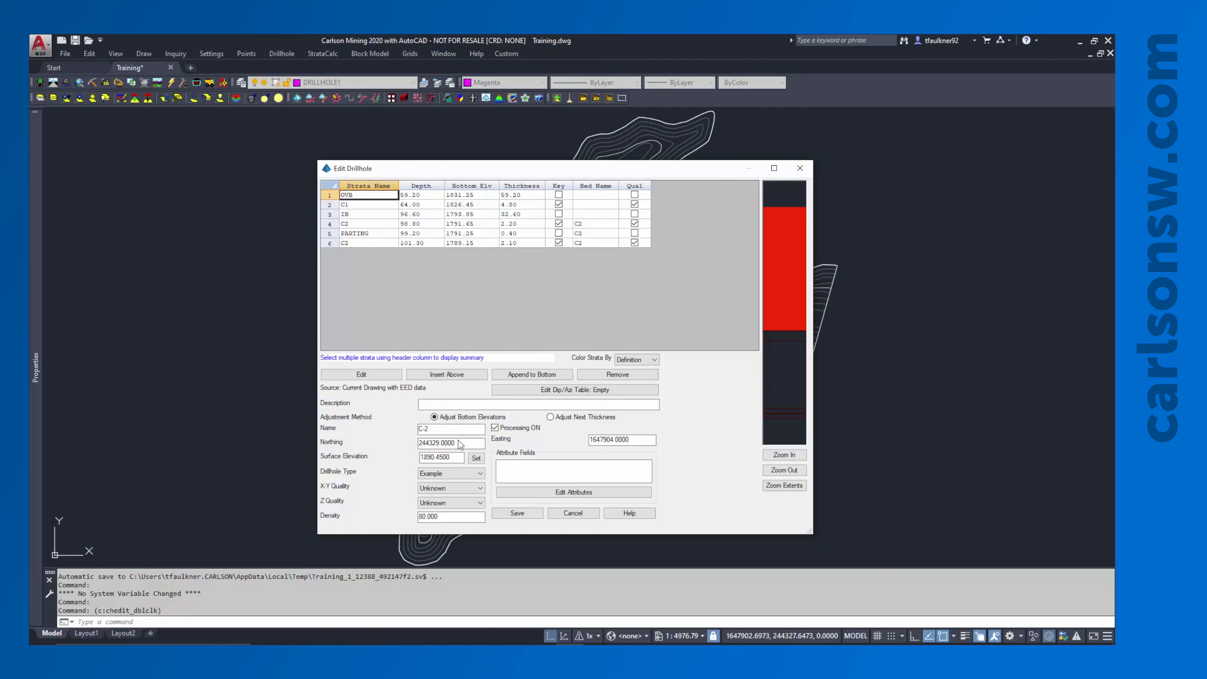
pyautogui.click(517, 513)
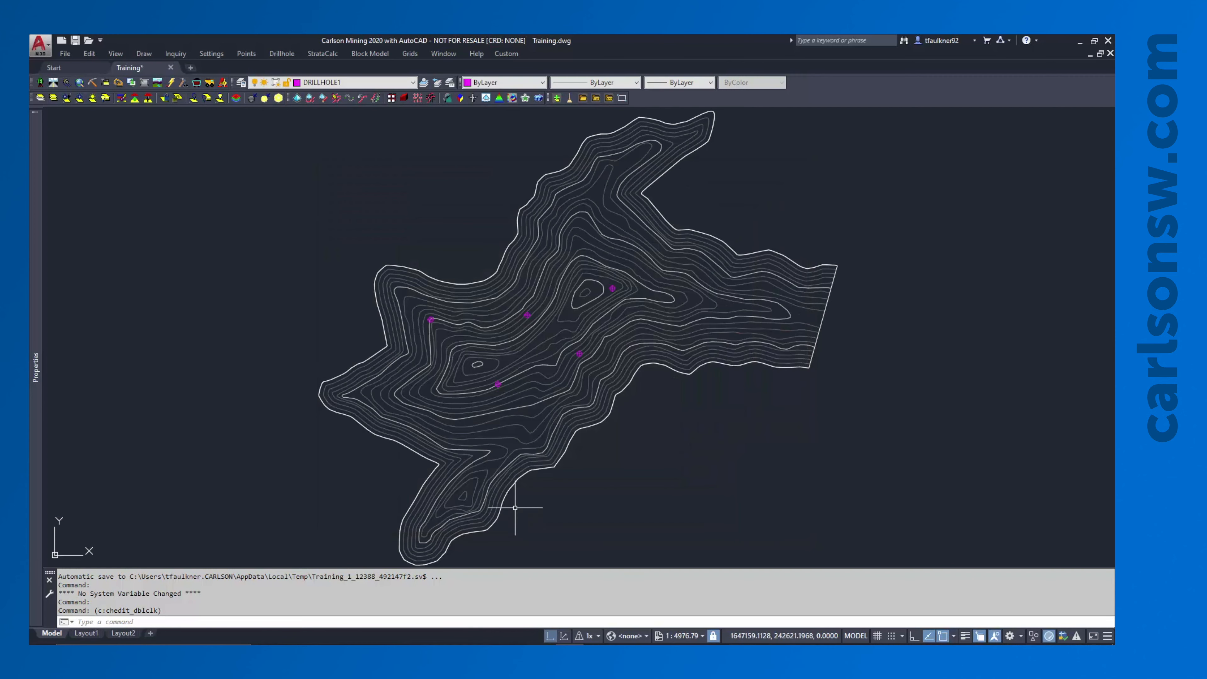
# Step: Rerun the Strata Order And Count Report on all five drillholes and check the OVB entry
pyautogui.click(273, 53)
pyautogui.moveTo(306, 352)
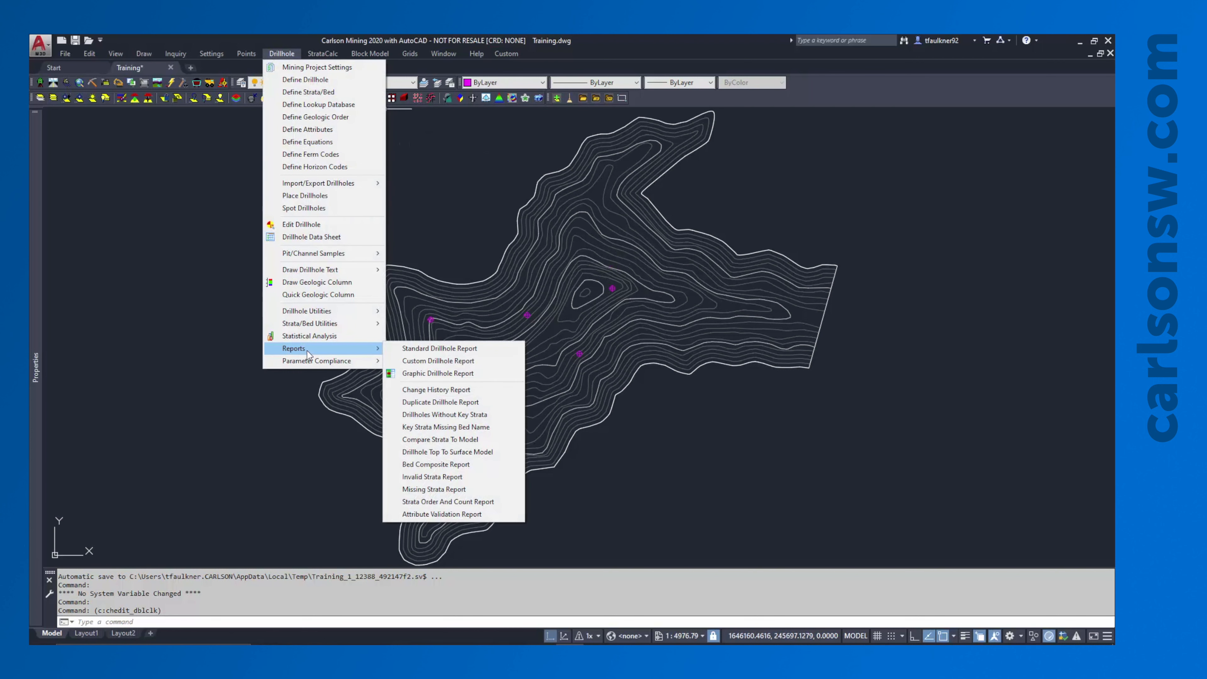
pyautogui.click(457, 501)
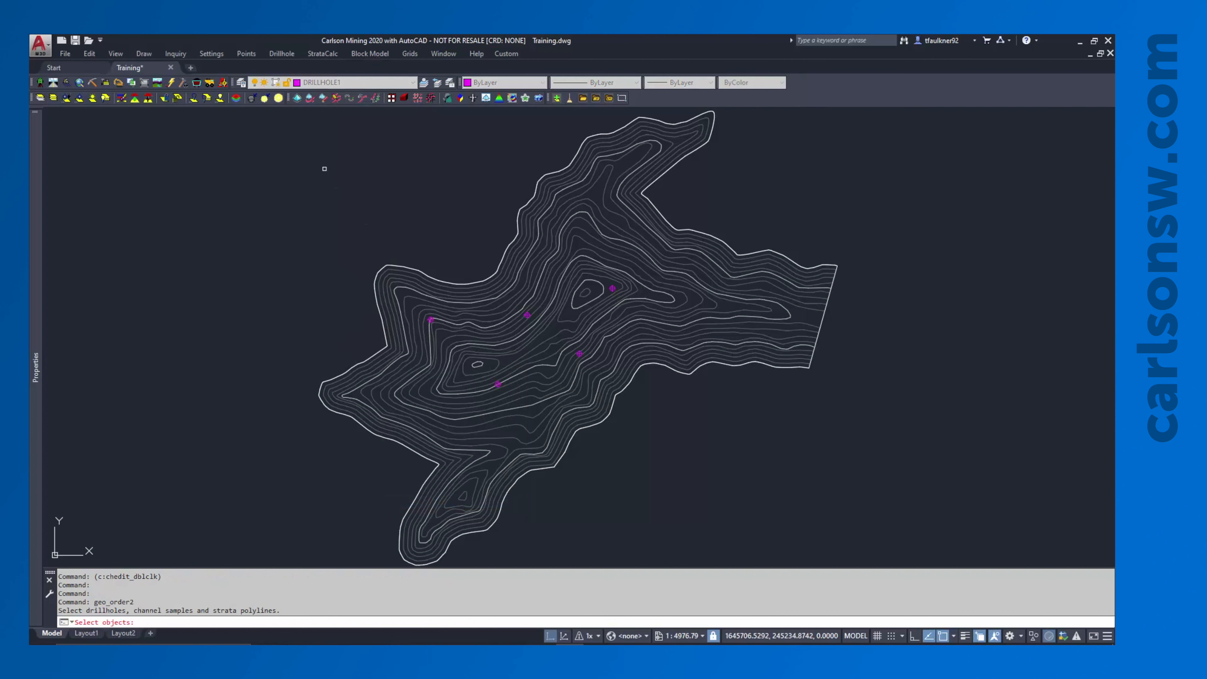
pyautogui.click(324, 168)
pyautogui.click(747, 499)
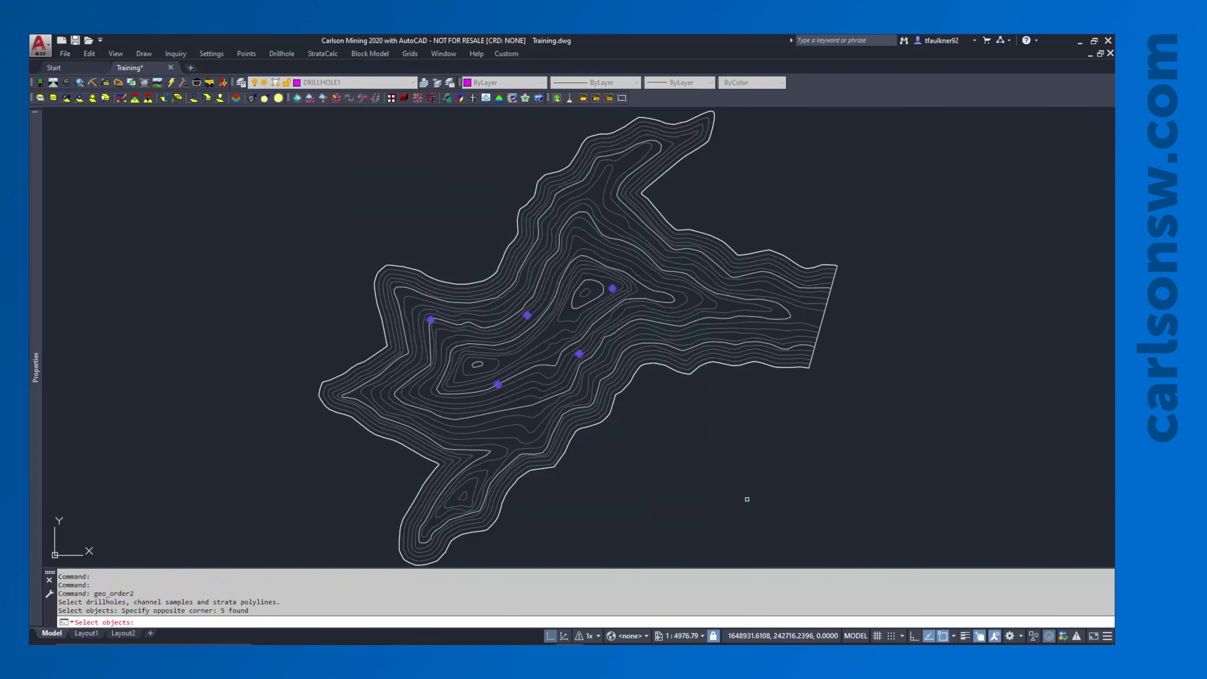
pyautogui.press('Return')
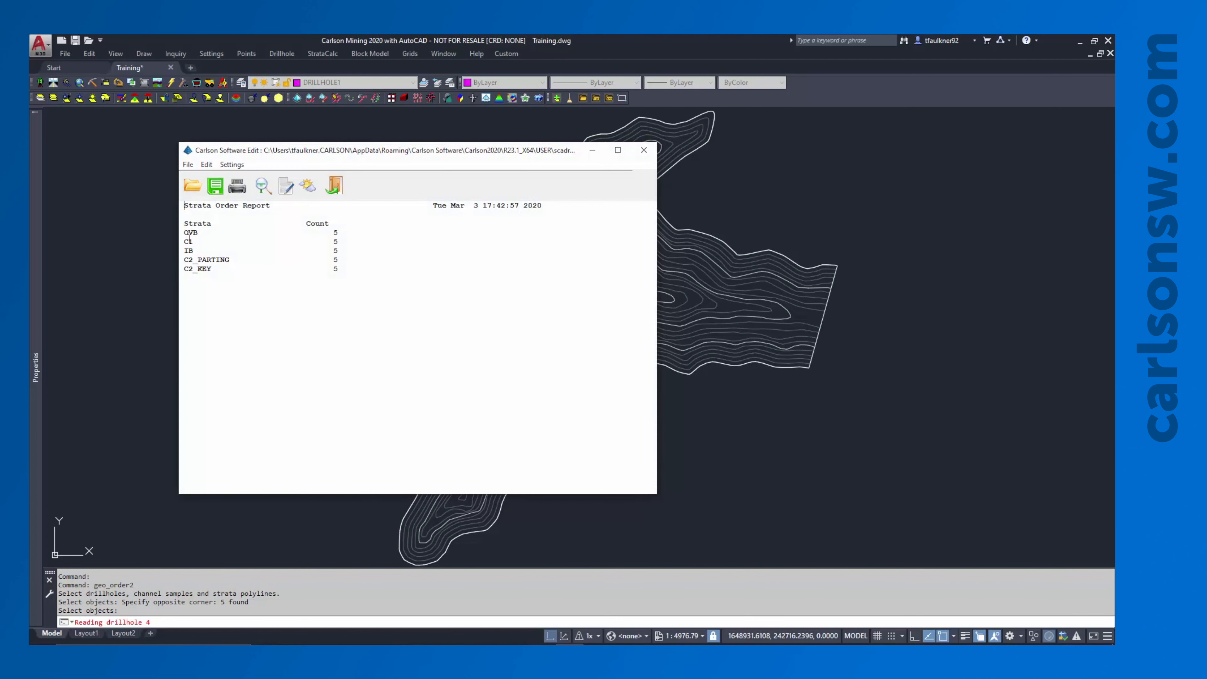
pyautogui.moveTo(184, 232); pyautogui.dragTo(198, 233)
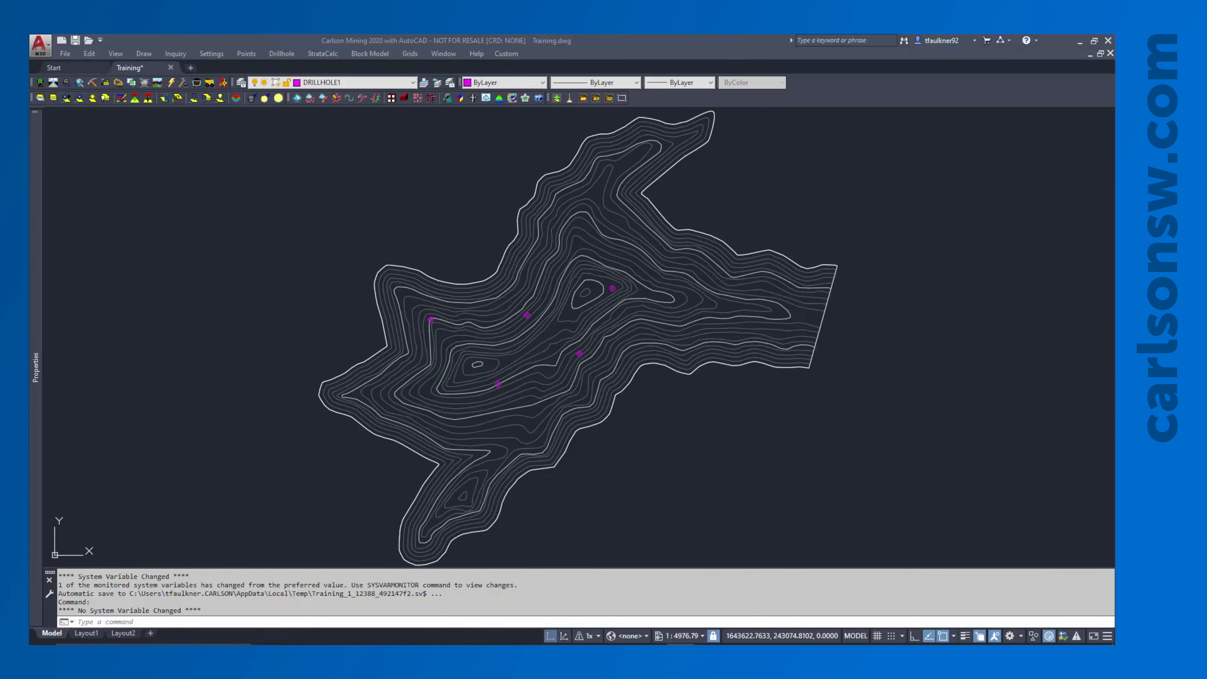
# Step: Run the Invalid Strata Report on all five drillholes and dismiss the warning message
pyautogui.click(273, 53)
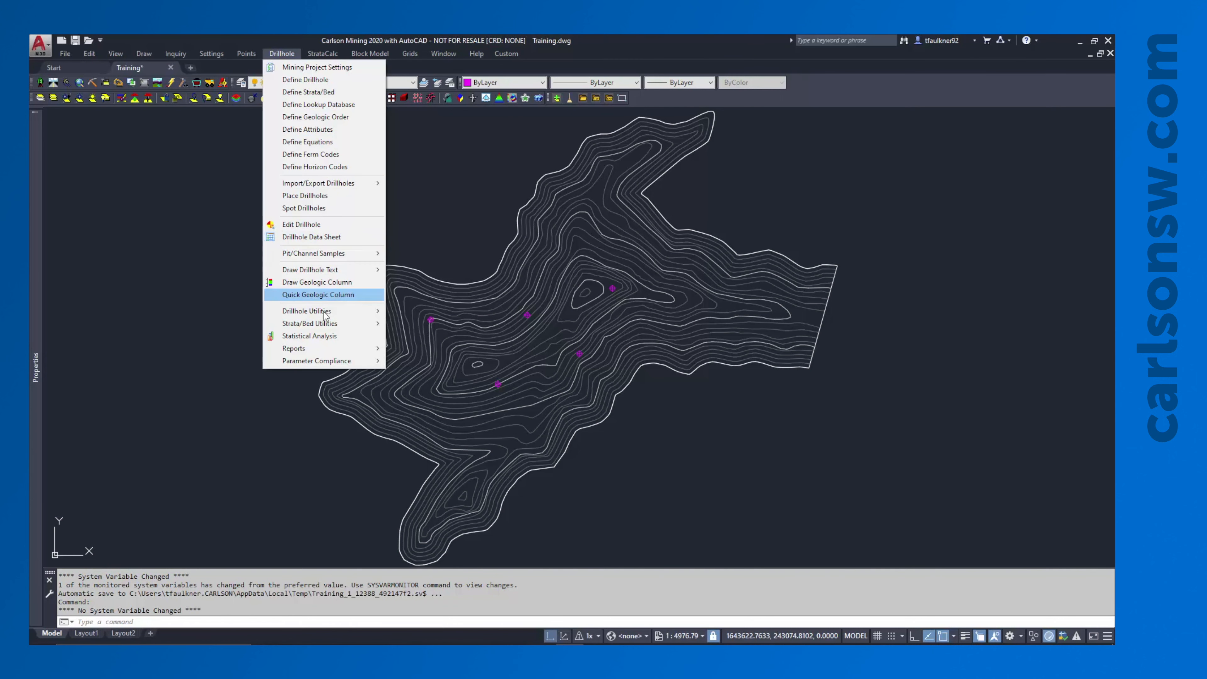
pyautogui.moveTo(328, 348)
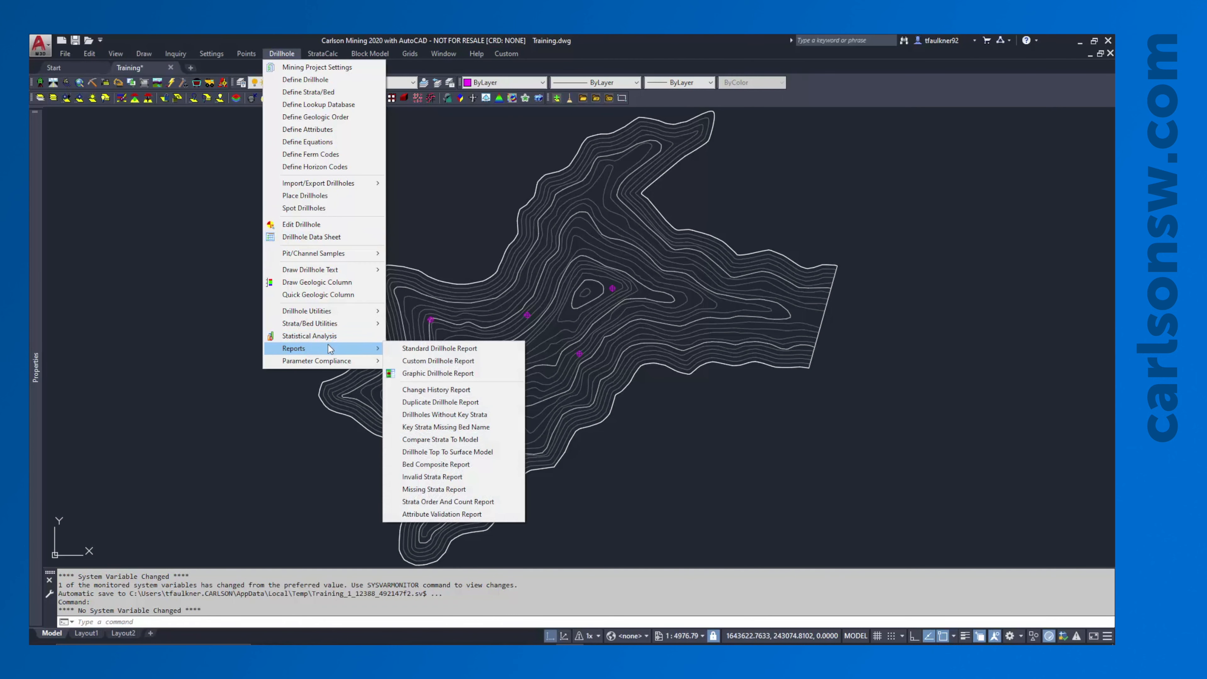
pyautogui.click(440, 477)
pyautogui.click(354, 204)
pyautogui.click(692, 458)
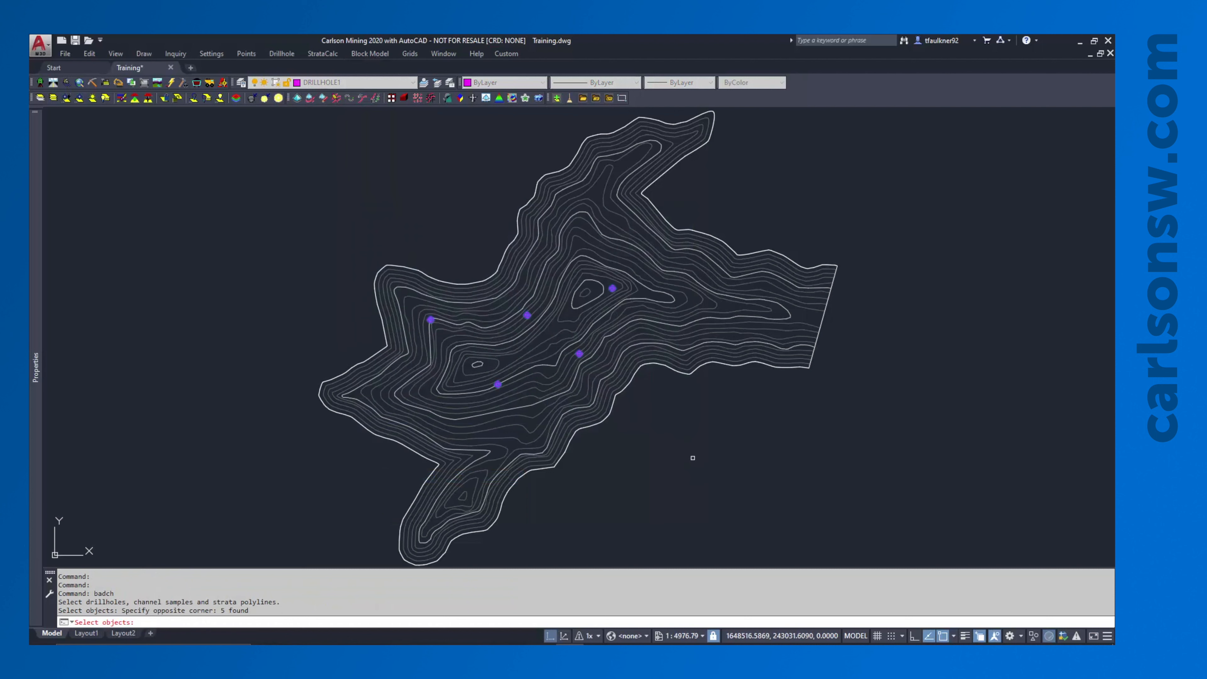
pyautogui.press('Return')
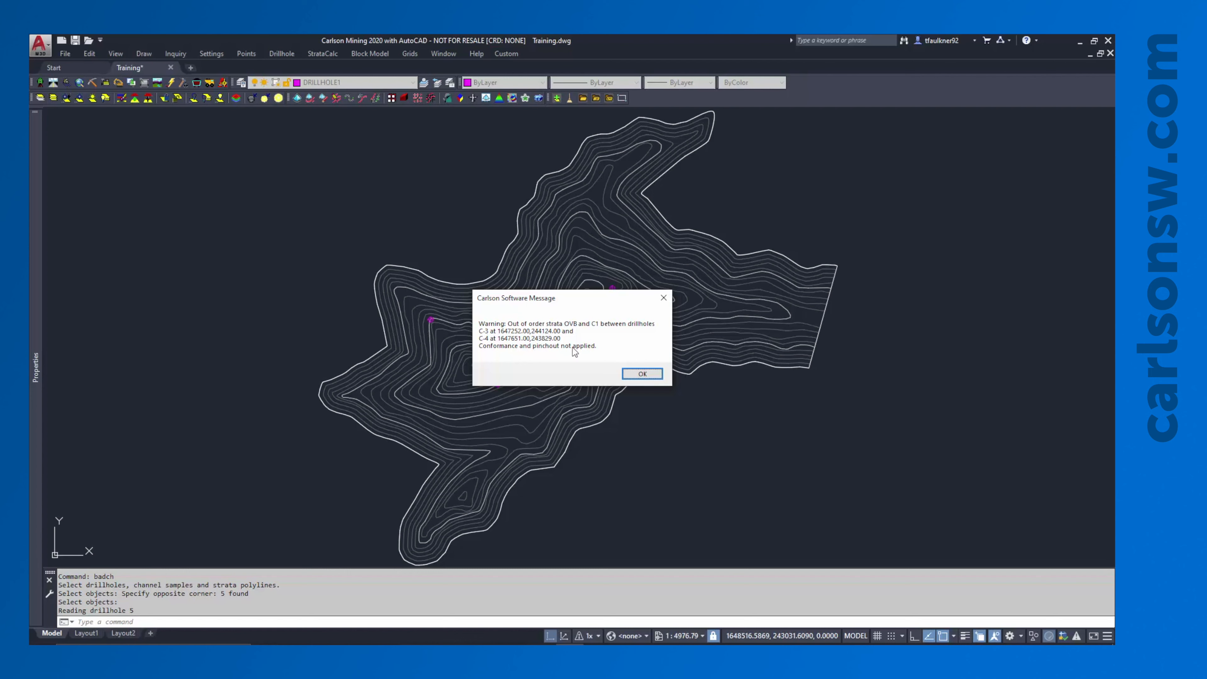
pyautogui.click(629, 374)
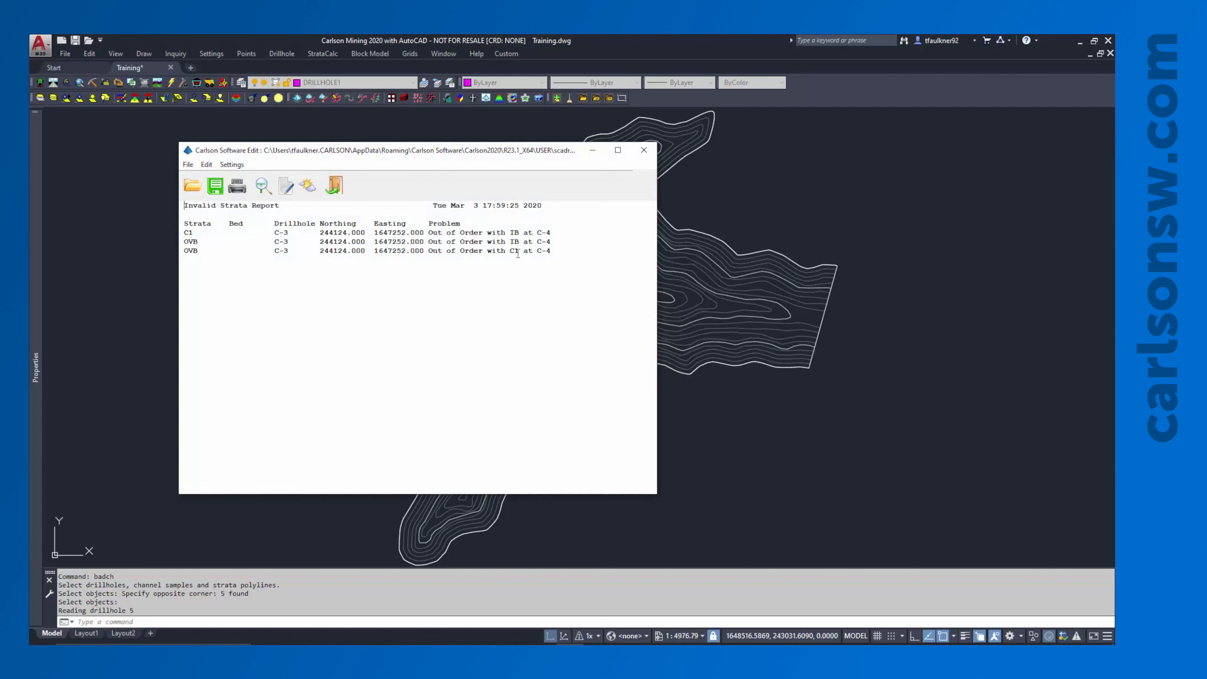
# Step: Examine the drillholes and strata listed as problems in the Invalid Strata Report, and close the report
pyautogui.click(516, 251)
pyautogui.moveTo(275, 233); pyautogui.dragTo(290, 234)
pyautogui.moveTo(537, 233); pyautogui.dragTo(556, 236)
pyautogui.click(644, 150)
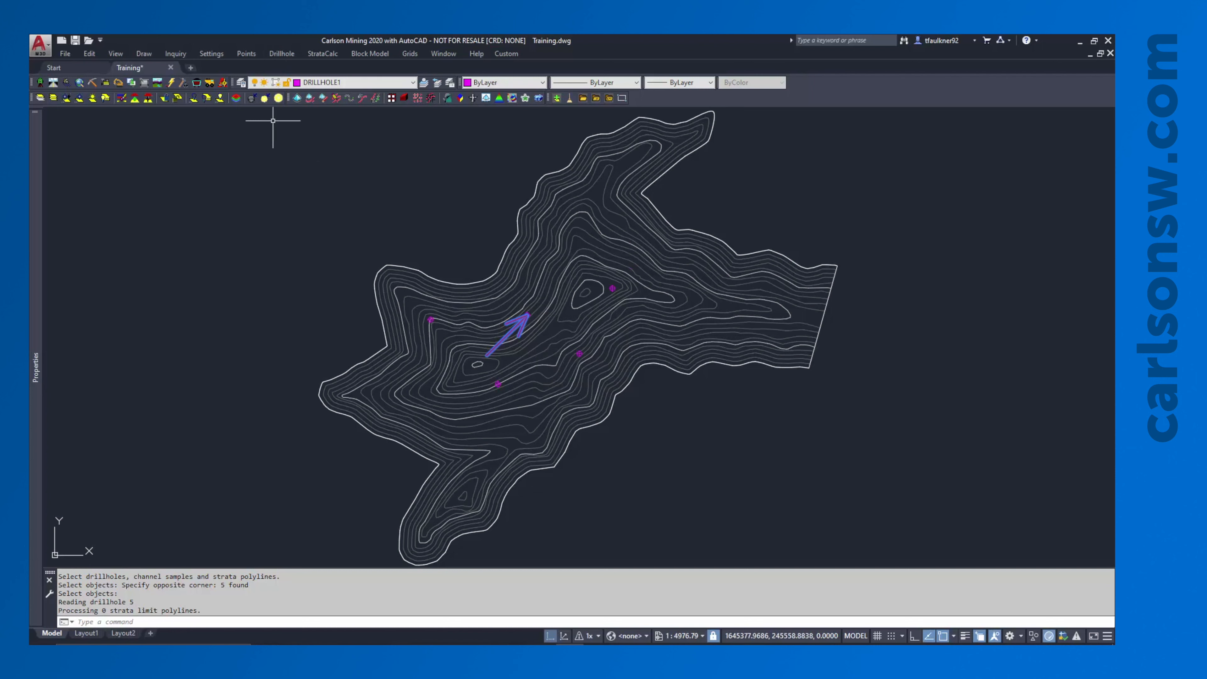
# Step: Find drillhole C-4 by name in the drawing and open its strata data
pyautogui.click(274, 52)
pyautogui.moveTo(321, 316)
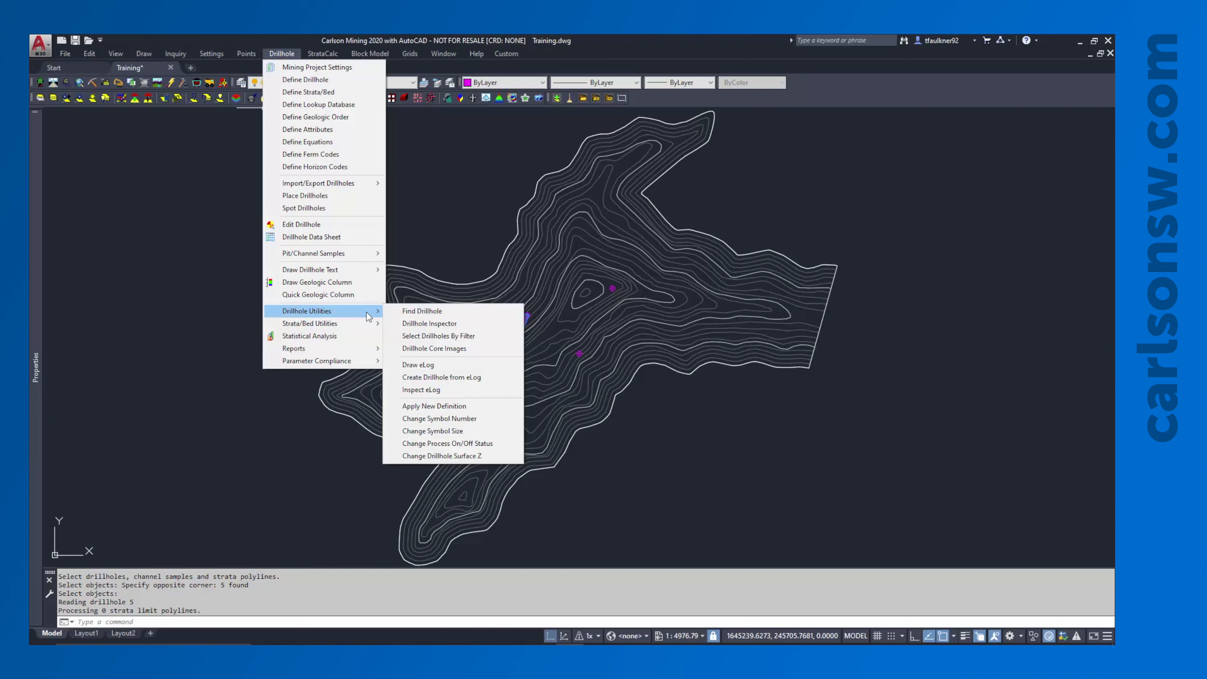
pyautogui.click(401, 313)
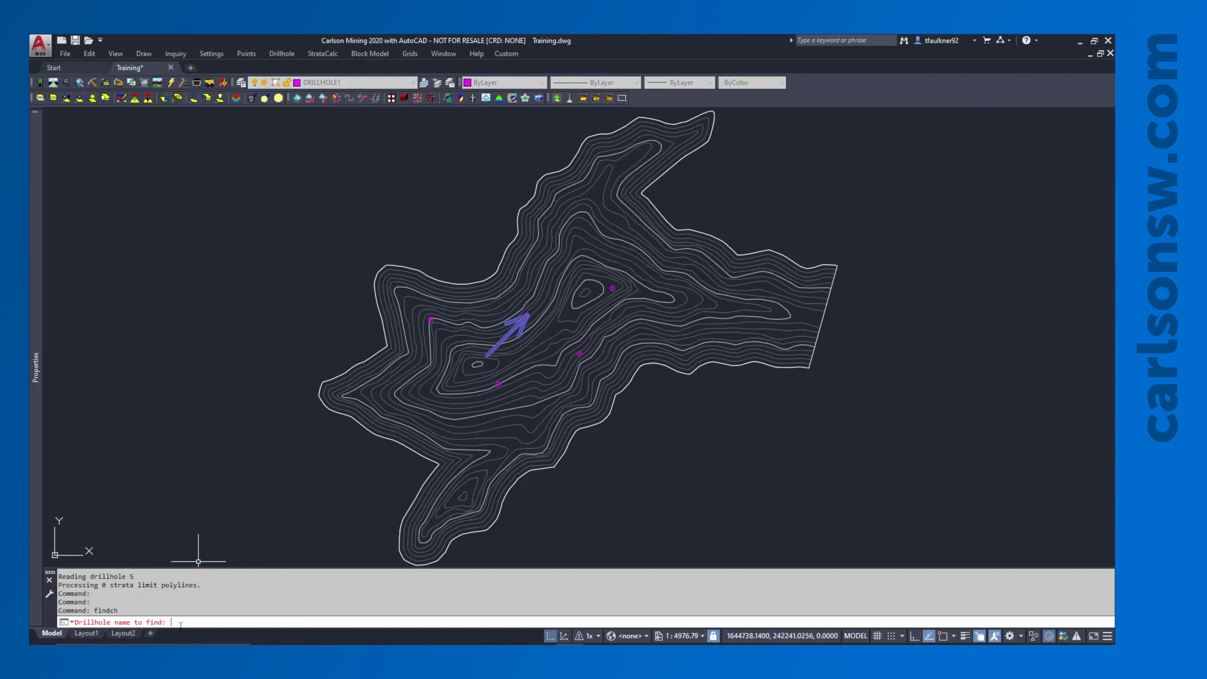
pyautogui.write('C-4')
pyautogui.press('Return')
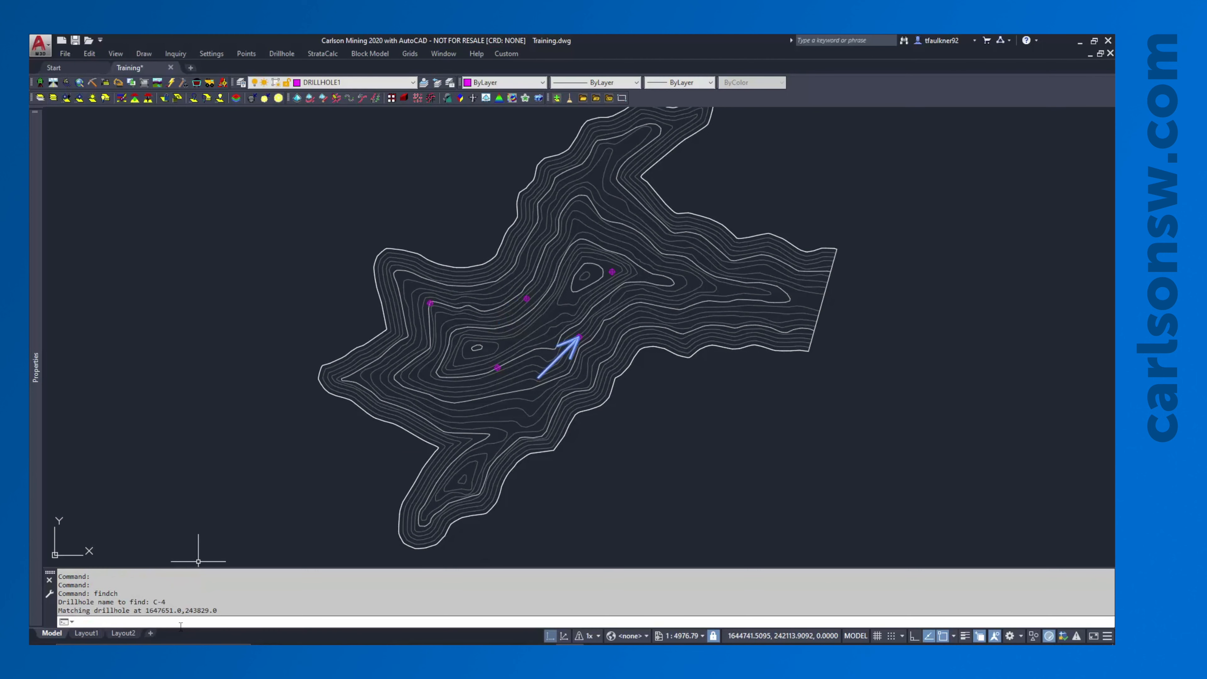
pyautogui.click(579, 336)
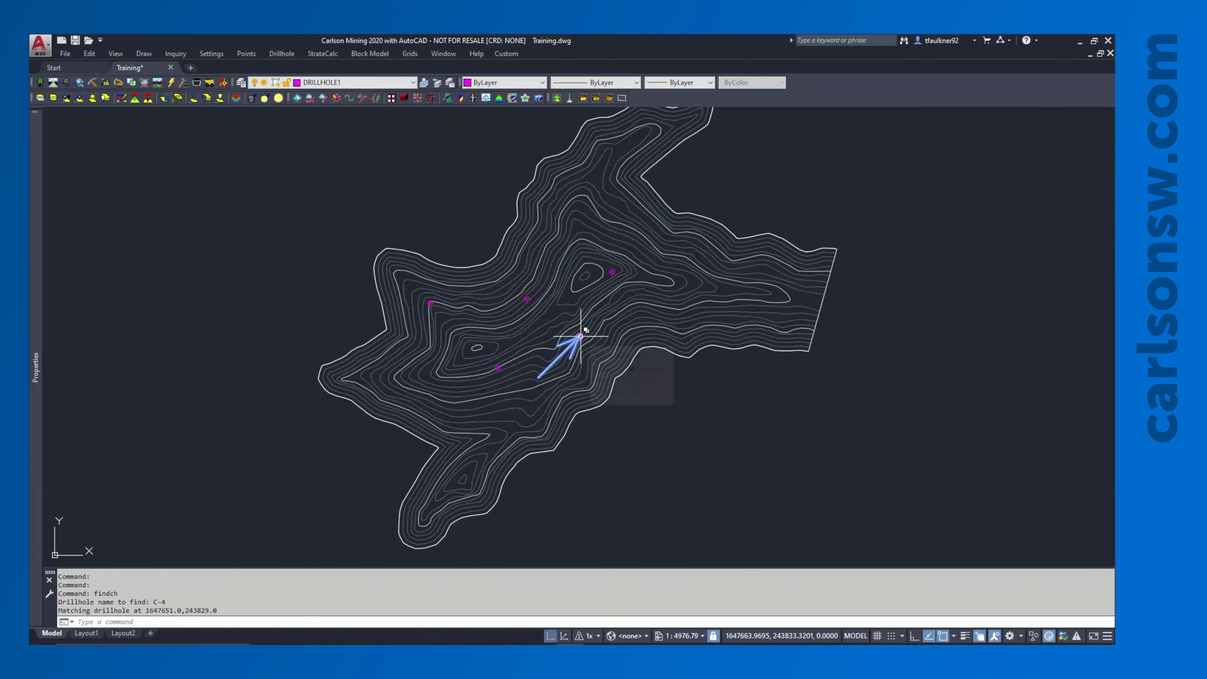
pyautogui.scroll(5, 580, 336)
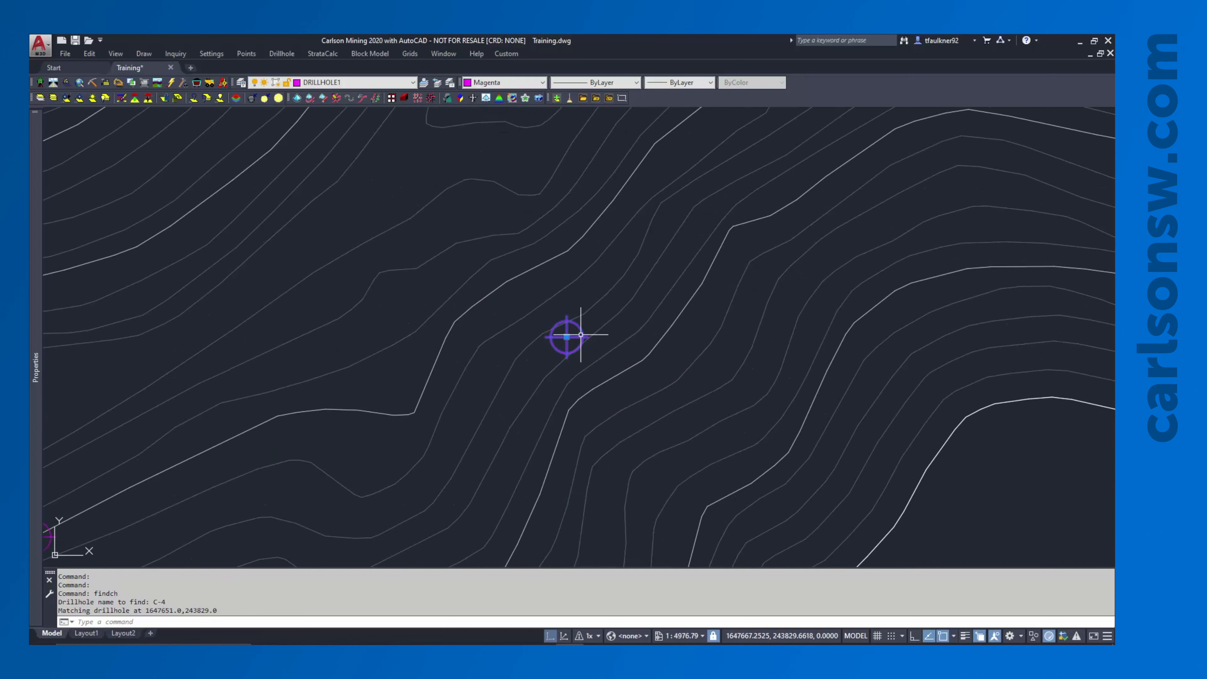
pyautogui.doubleClick(575, 336)
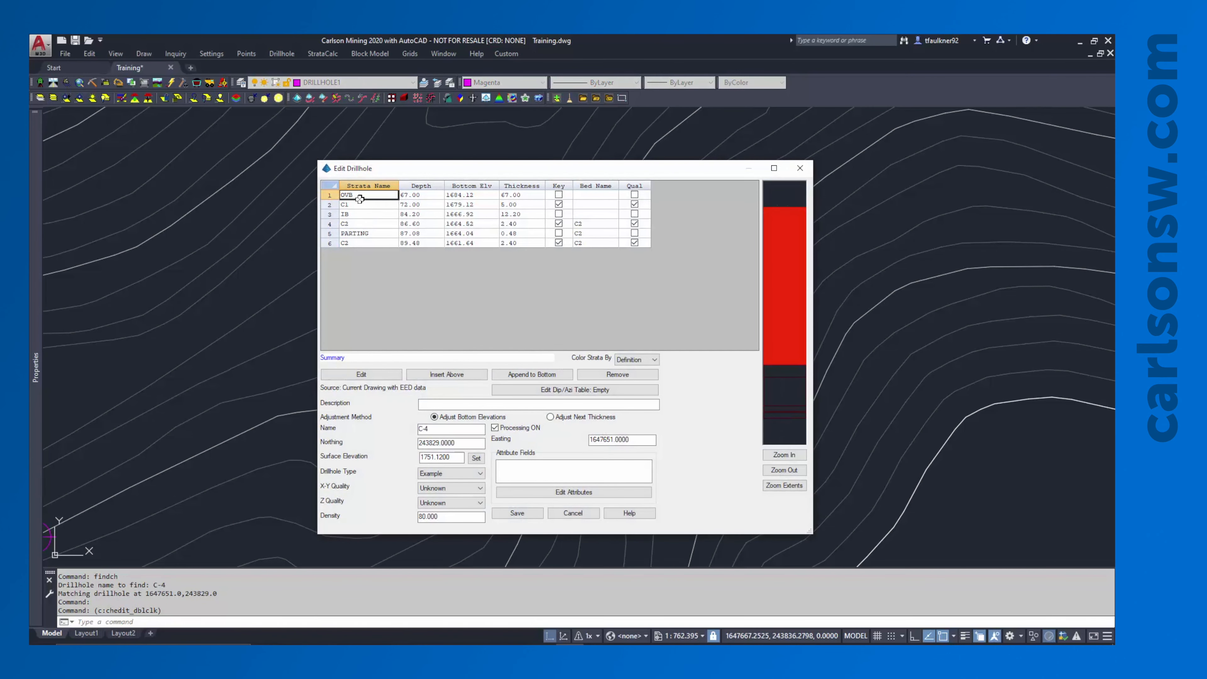
# Step: Check the order of the top three strata in drillhole C-4 and close its data without saving
pyautogui.click(359, 204)
pyautogui.click(356, 214)
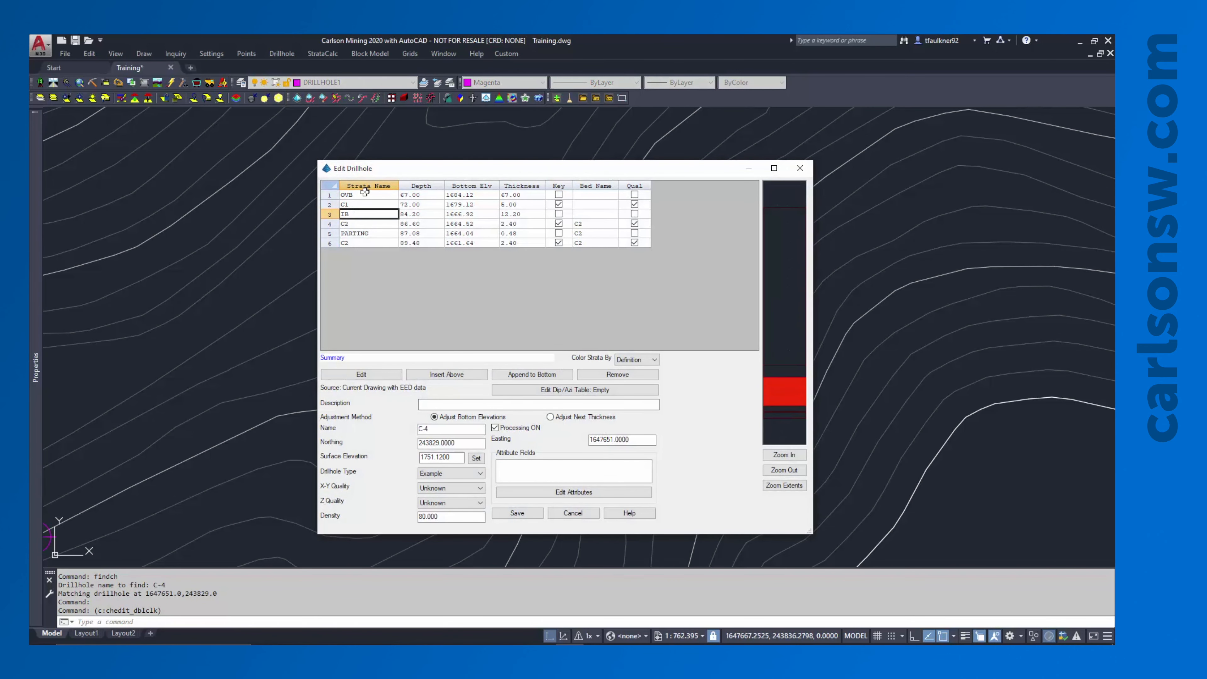
pyautogui.click(363, 194)
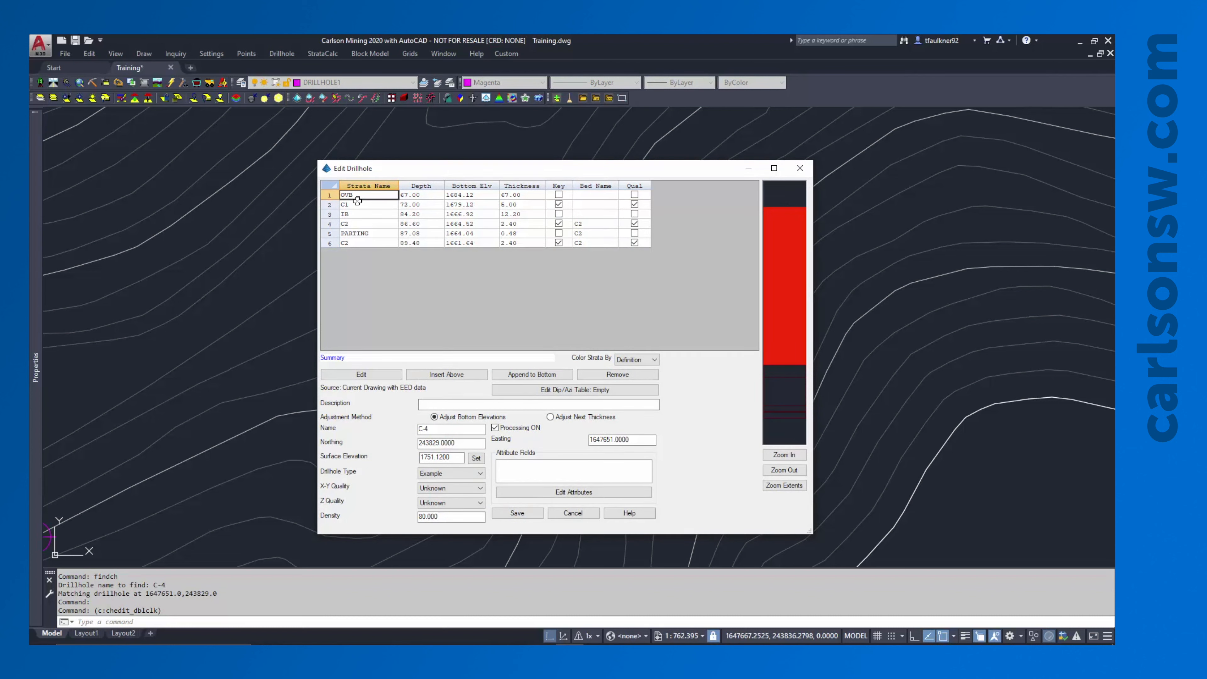
pyautogui.click(356, 205)
pyautogui.click(355, 214)
pyautogui.click(359, 196)
pyautogui.click(357, 204)
pyautogui.click(355, 214)
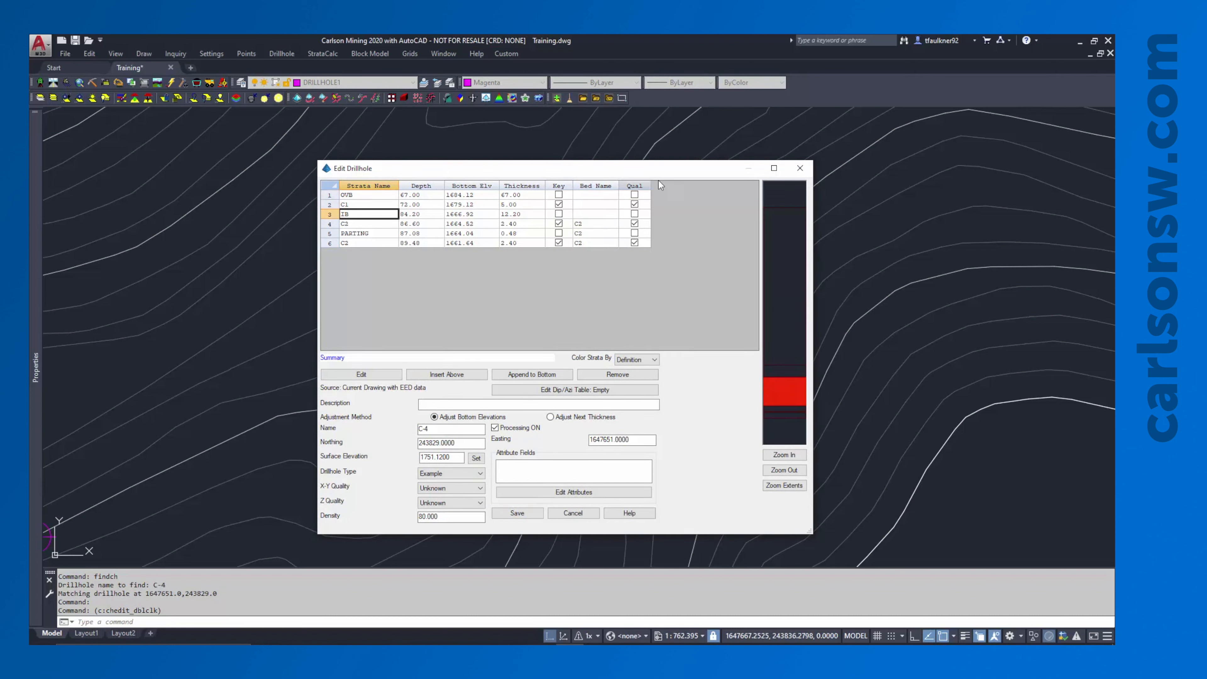
pyautogui.click(799, 168)
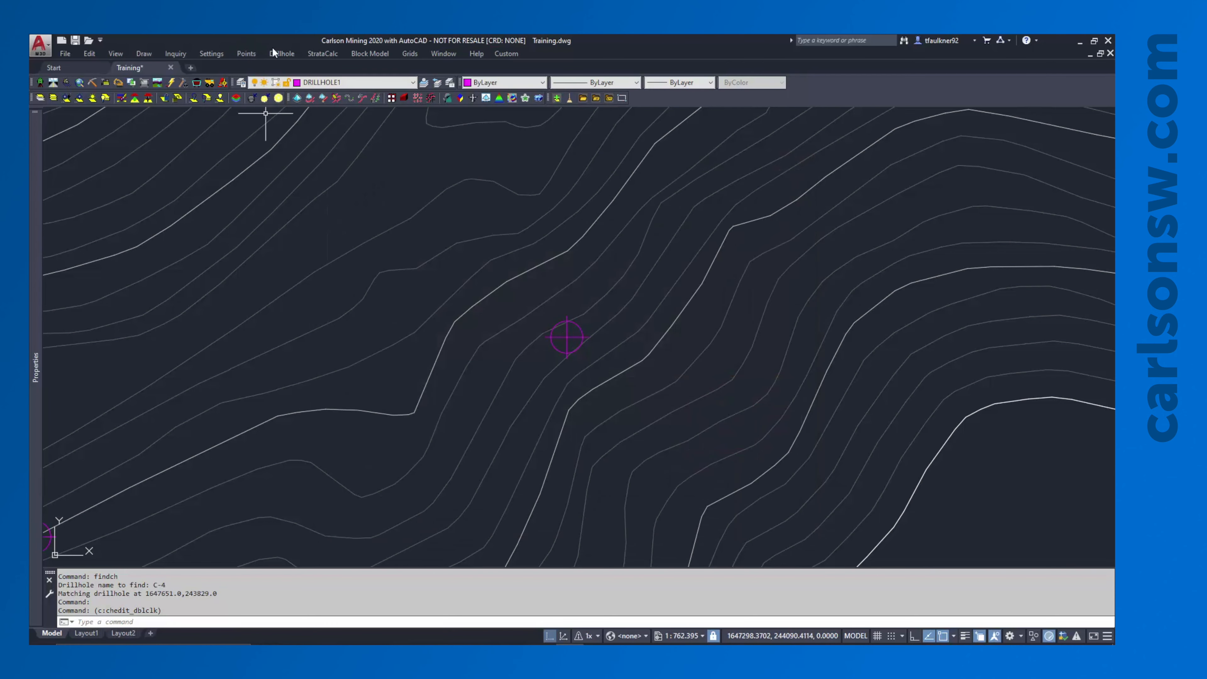
# Step: Find drillhole C-3 by name in the drawing and open it for editing
pyautogui.click(282, 53)
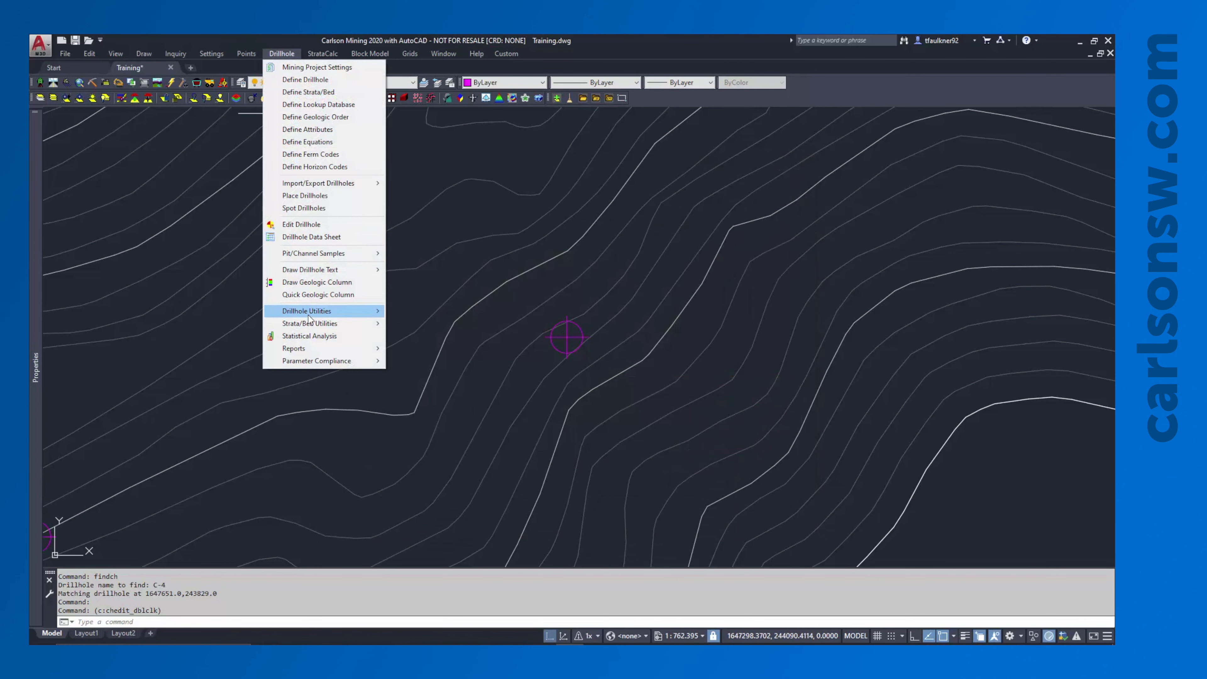
pyautogui.moveTo(307, 314)
pyautogui.click(413, 323)
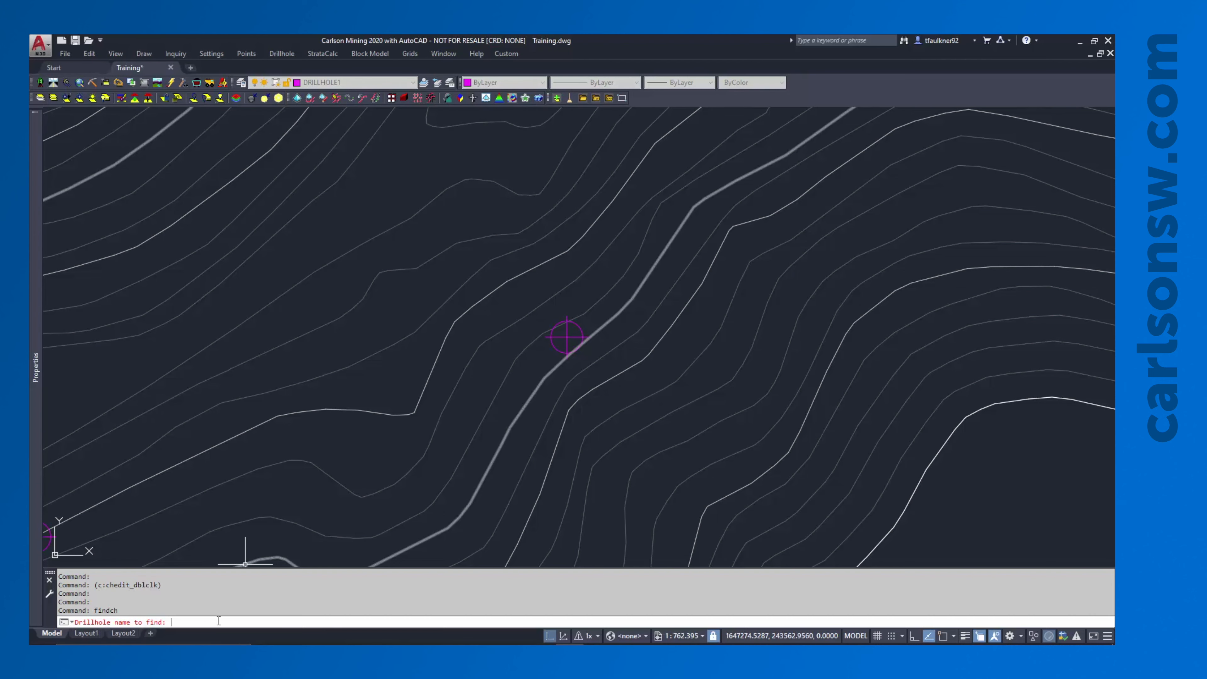
pyautogui.write('C-3')
pyautogui.press('Return')
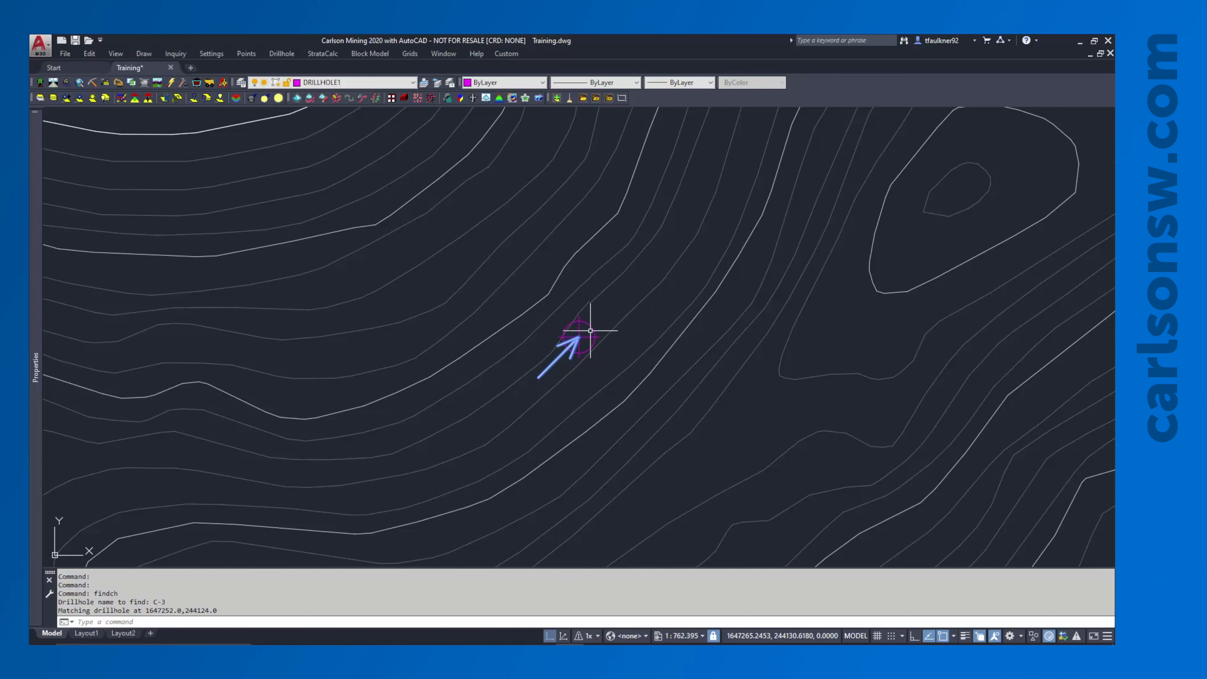
pyautogui.click(591, 329)
pyautogui.doubleClick(591, 329)
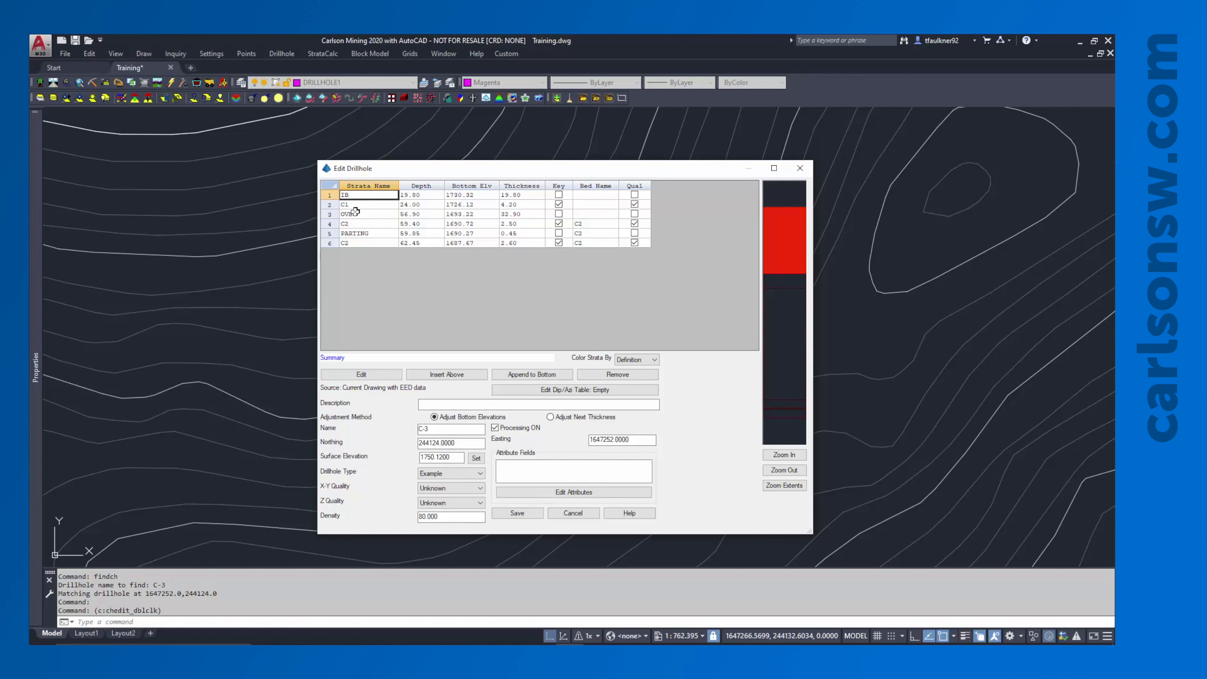
# Step: Rename the first stratum of drillhole C-3 as OVB and the third as IB, and save the drillhole
pyautogui.click(360, 215)
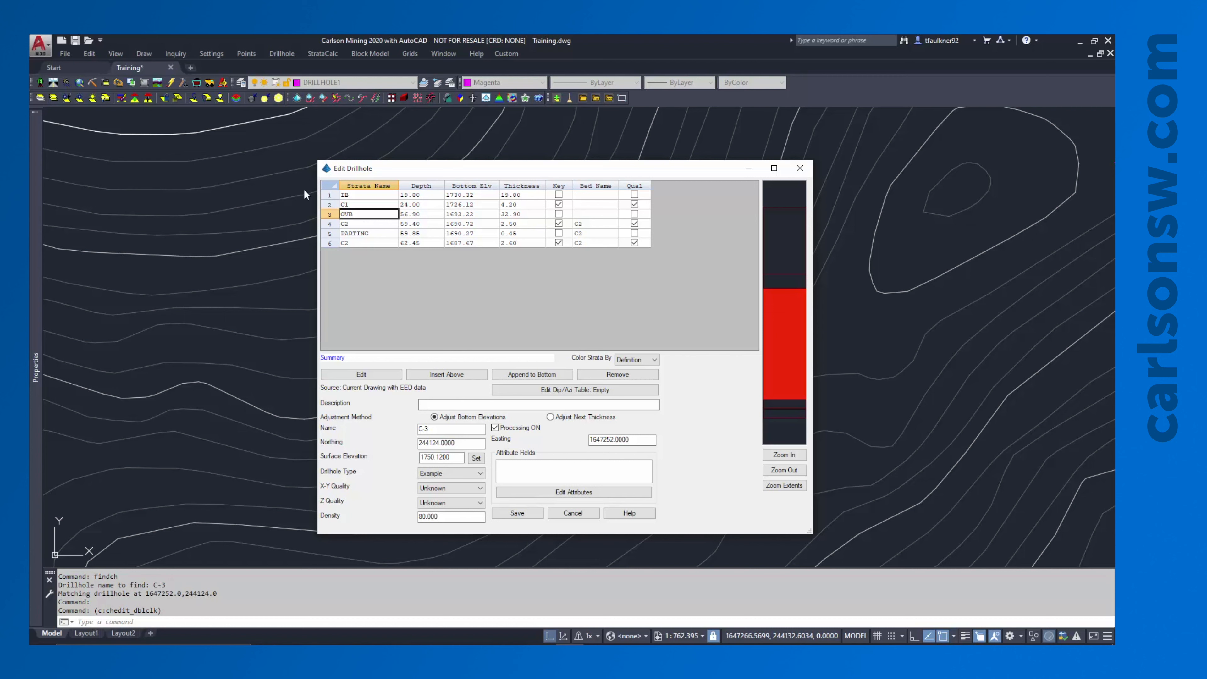
pyautogui.click(377, 194)
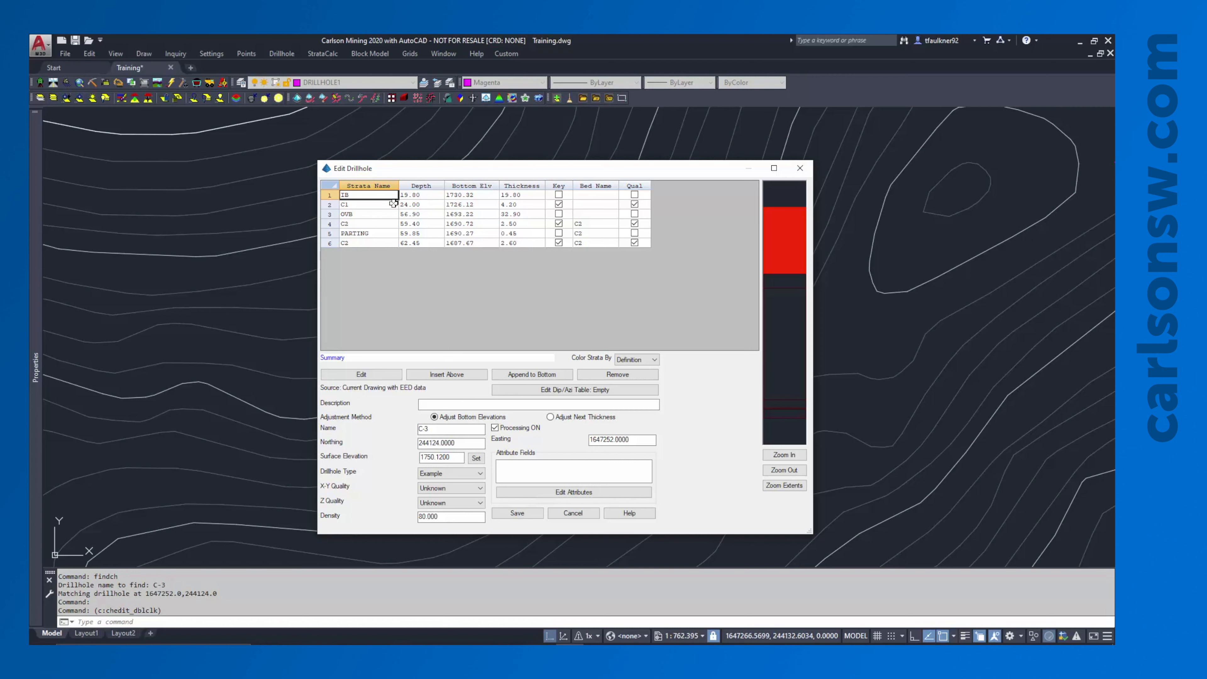
pyautogui.write('OVB')
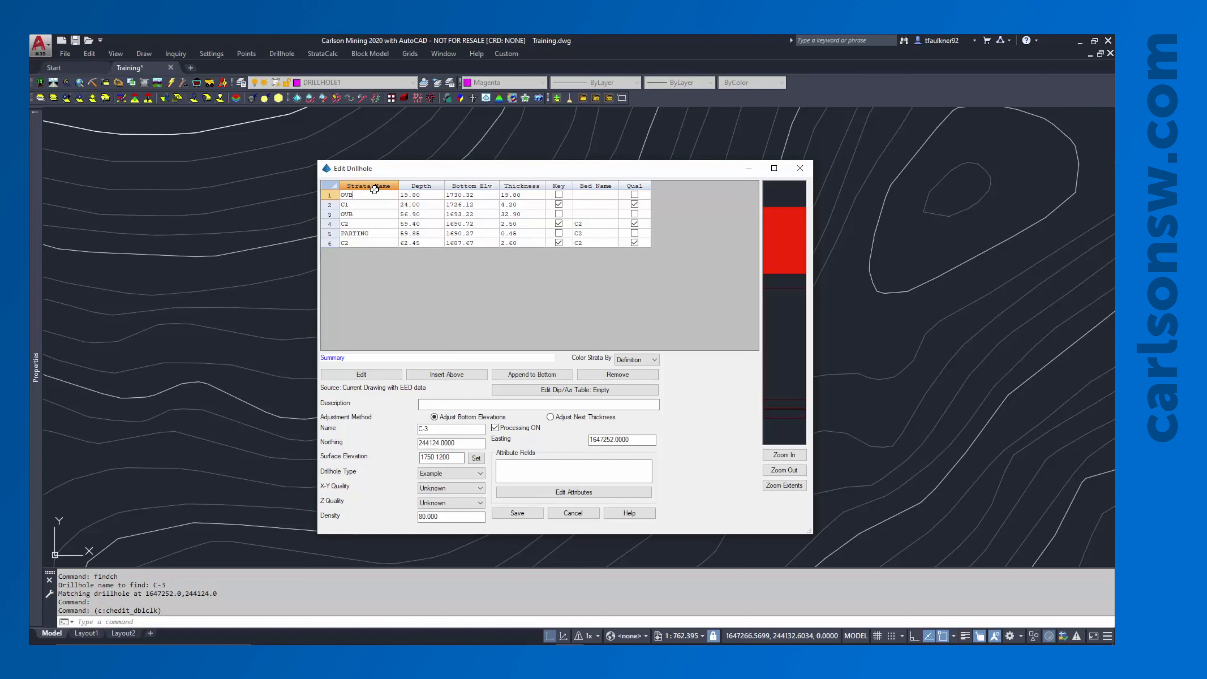
pyautogui.click(358, 213)
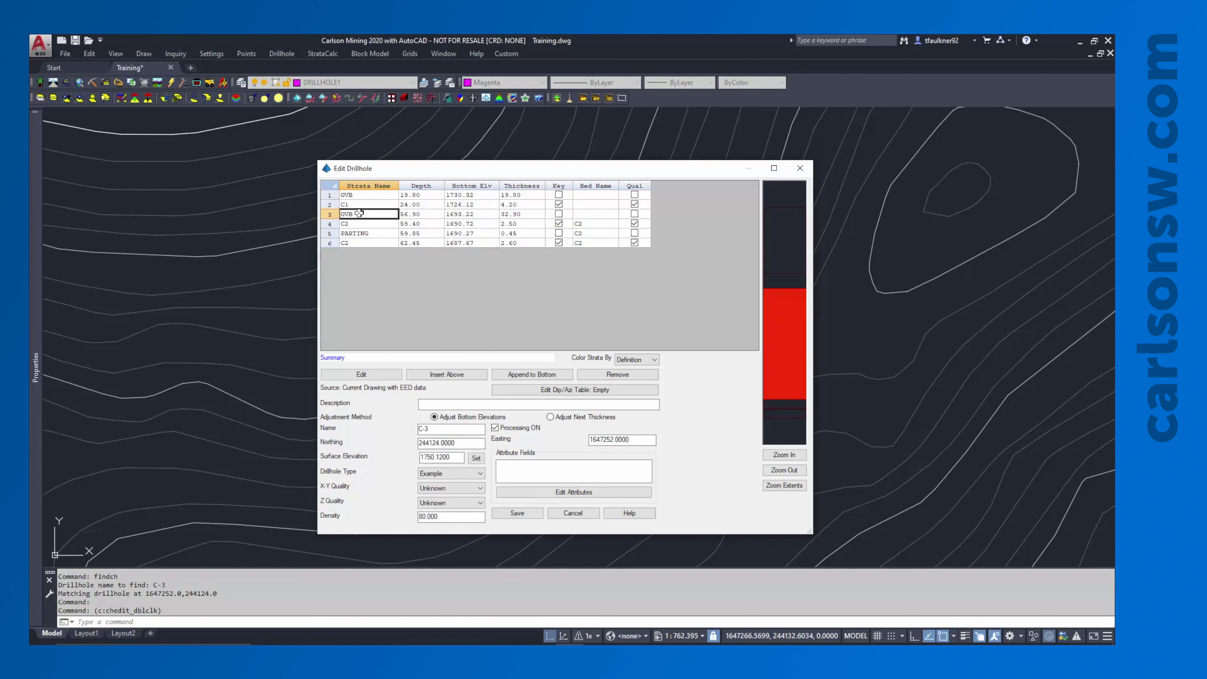
pyautogui.write('IB')
pyautogui.click(373, 205)
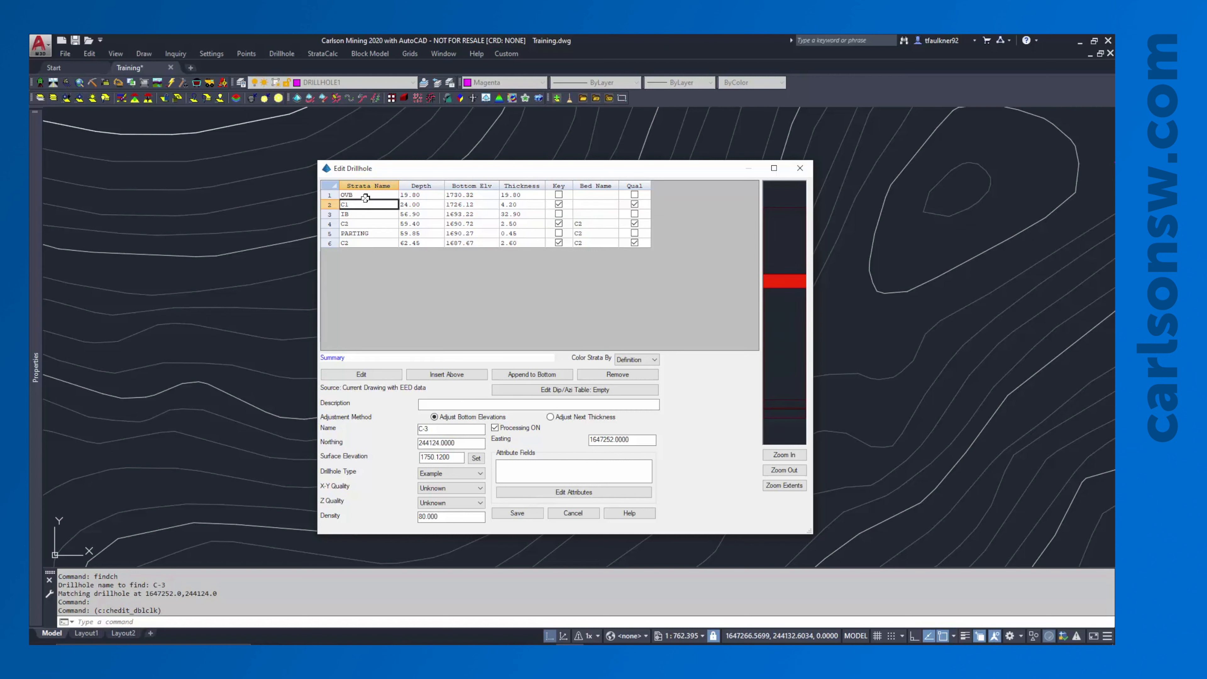
pyautogui.click(513, 512)
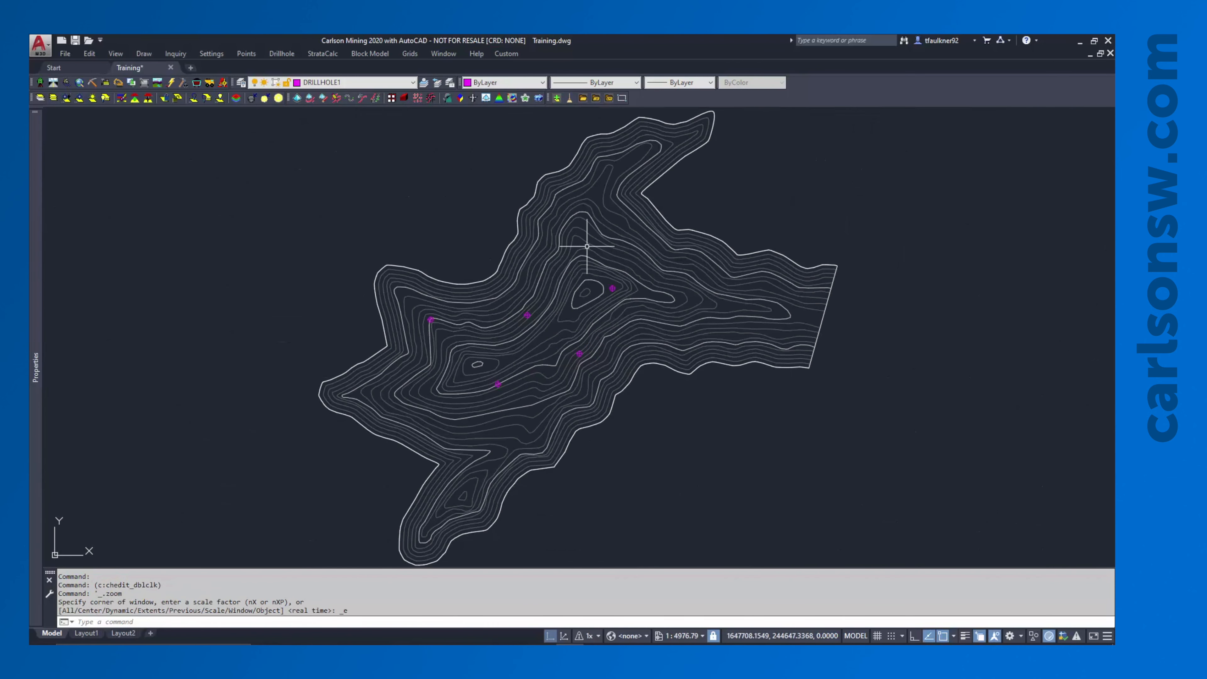
pyautogui.click(283, 55)
pyautogui.moveTo(293, 350)
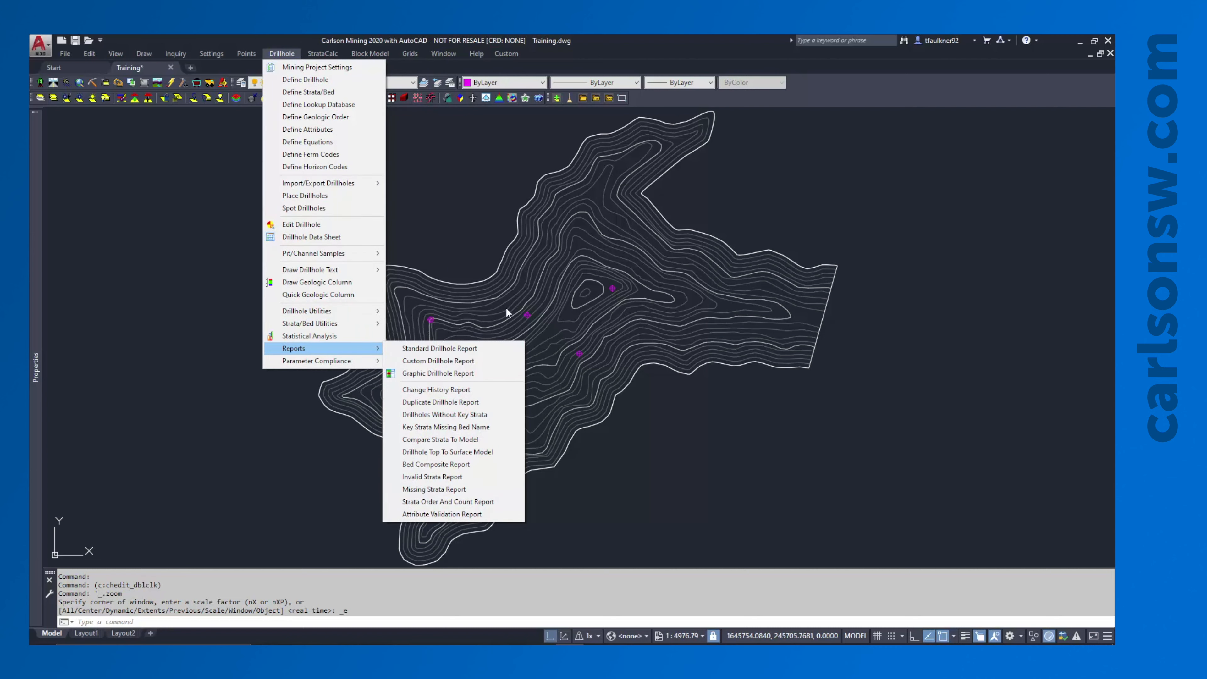
pyautogui.click(491, 224)
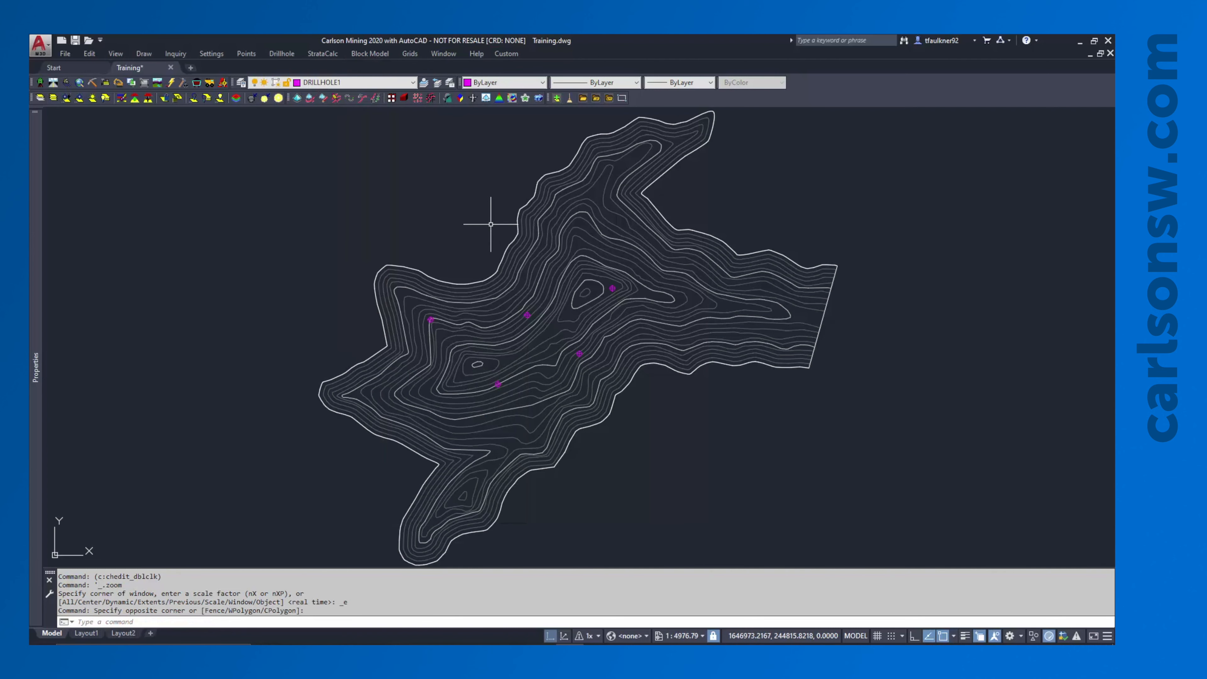
# Step: Rerun the Invalid Strata Report on all five drillholes, check it for remaining problems, and close it
pyautogui.rightClick(491, 226)
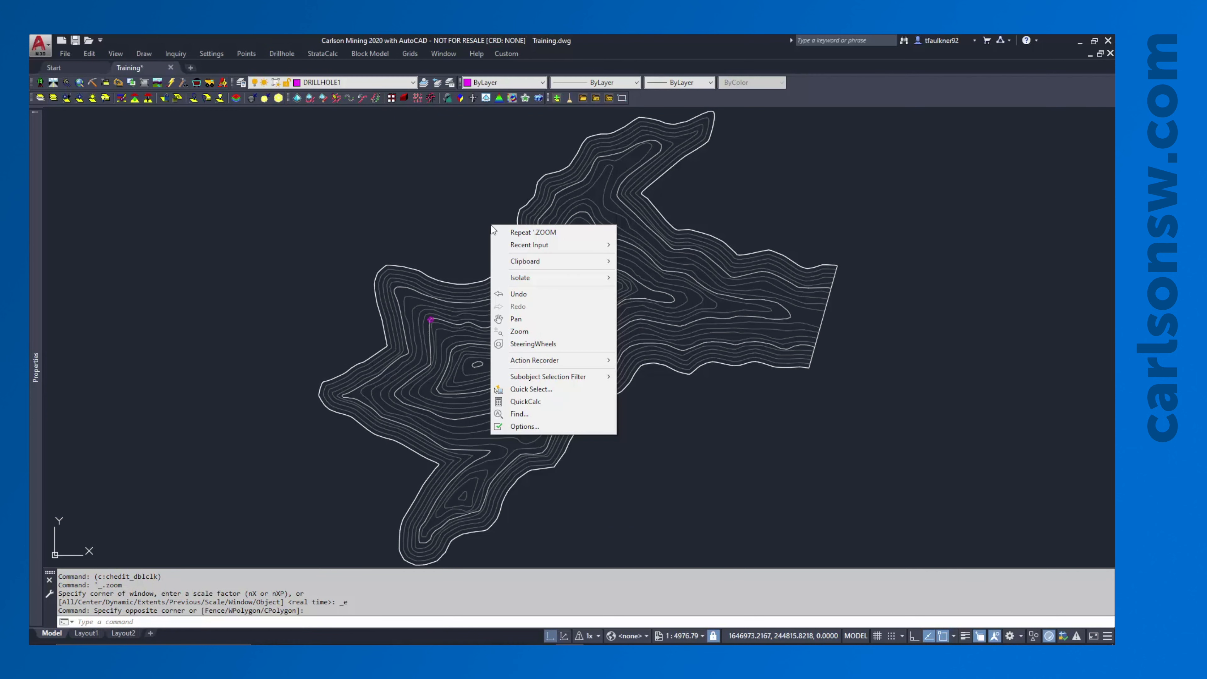
pyautogui.moveTo(578, 241)
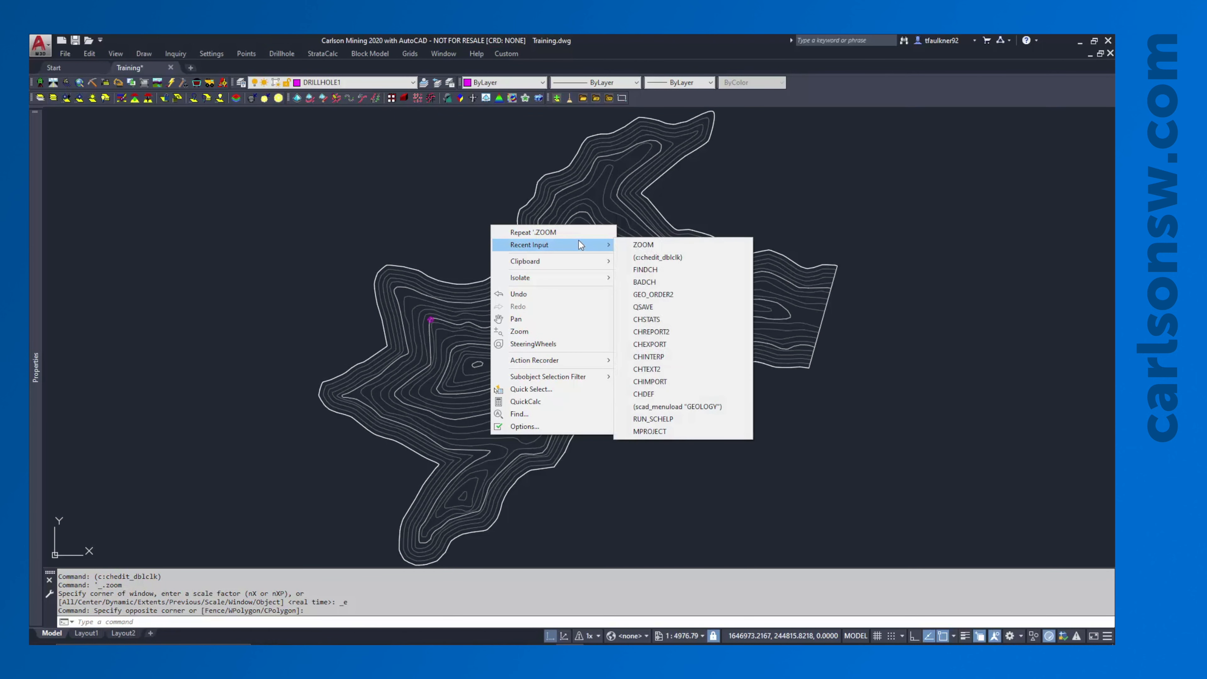
pyautogui.click(658, 286)
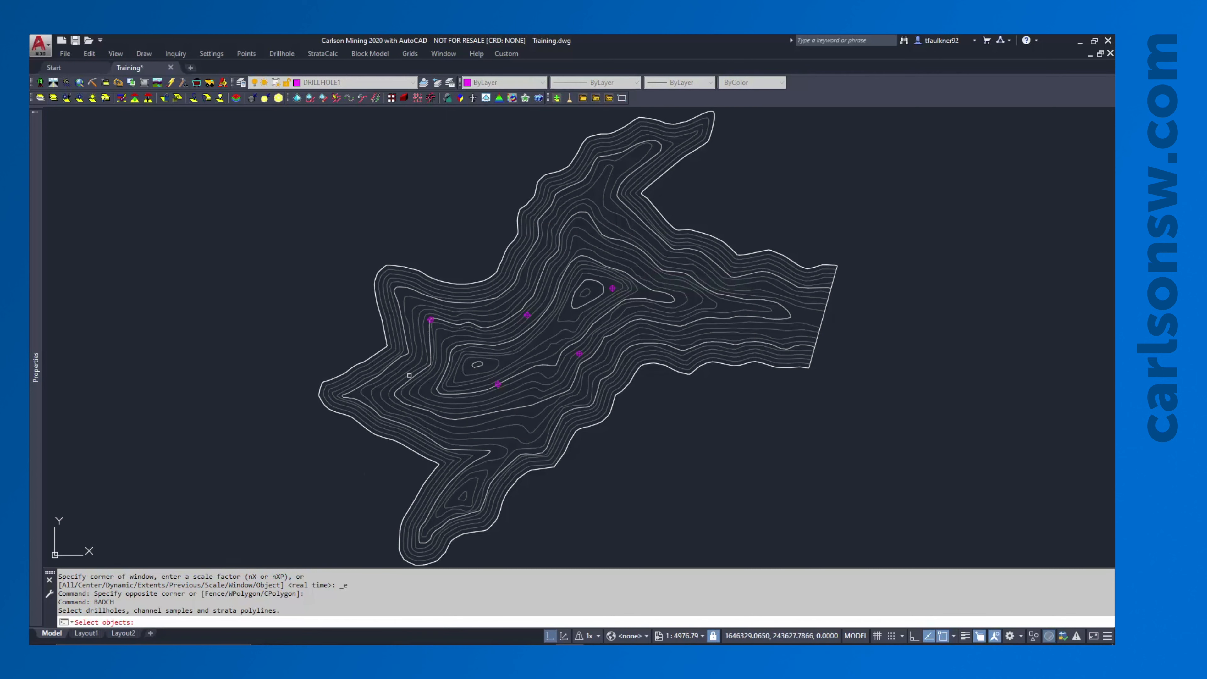
pyautogui.click(359, 195)
pyautogui.click(753, 481)
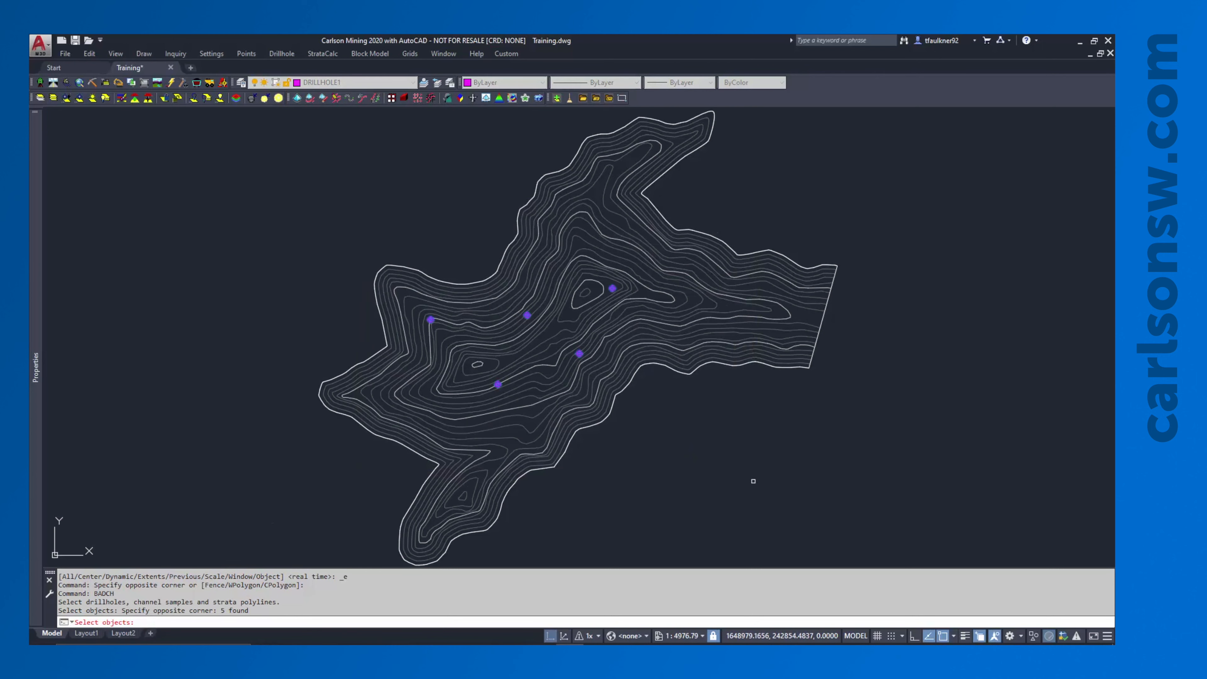
pyautogui.press('Return')
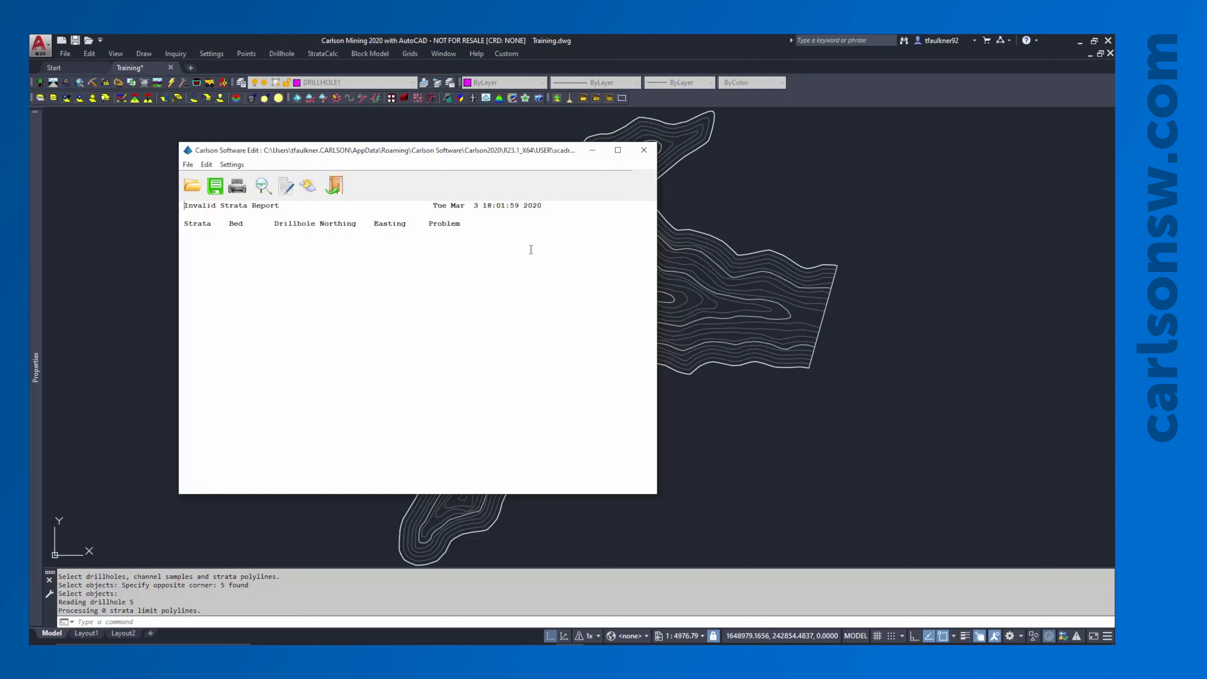
pyautogui.click(644, 150)
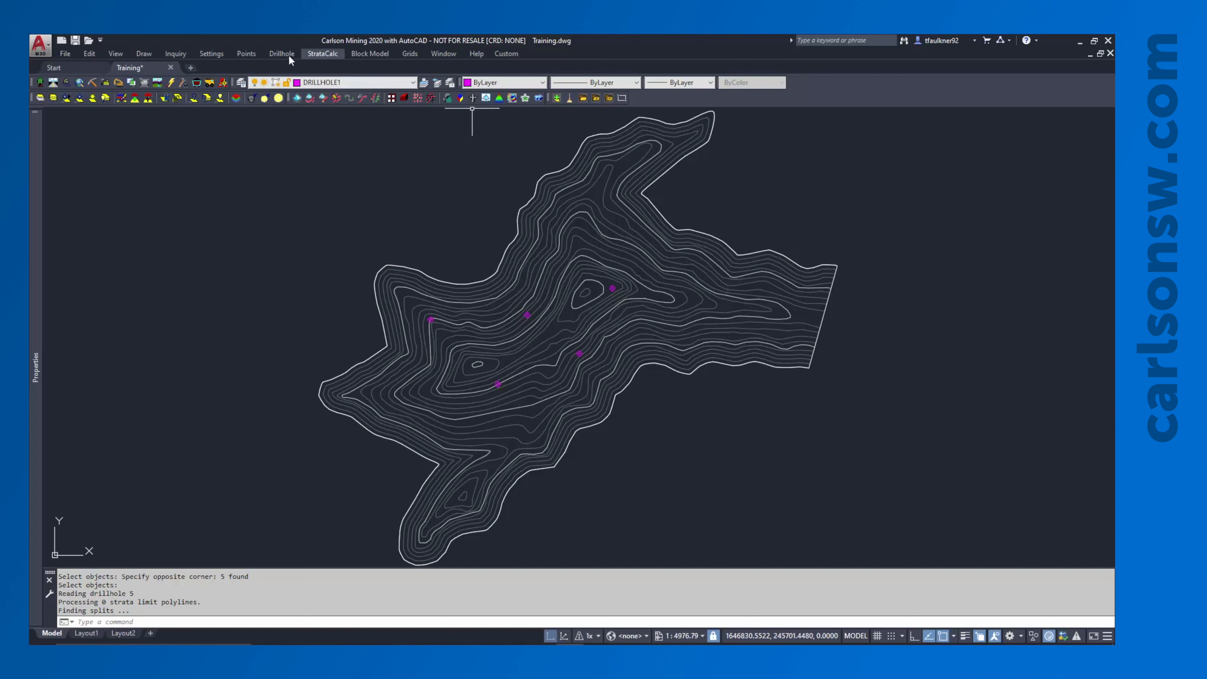
# Step: Open the attribute definitions and read the attributes in from all five drillholes in the drawing
pyautogui.click(276, 53)
pyautogui.moveTo(304, 348)
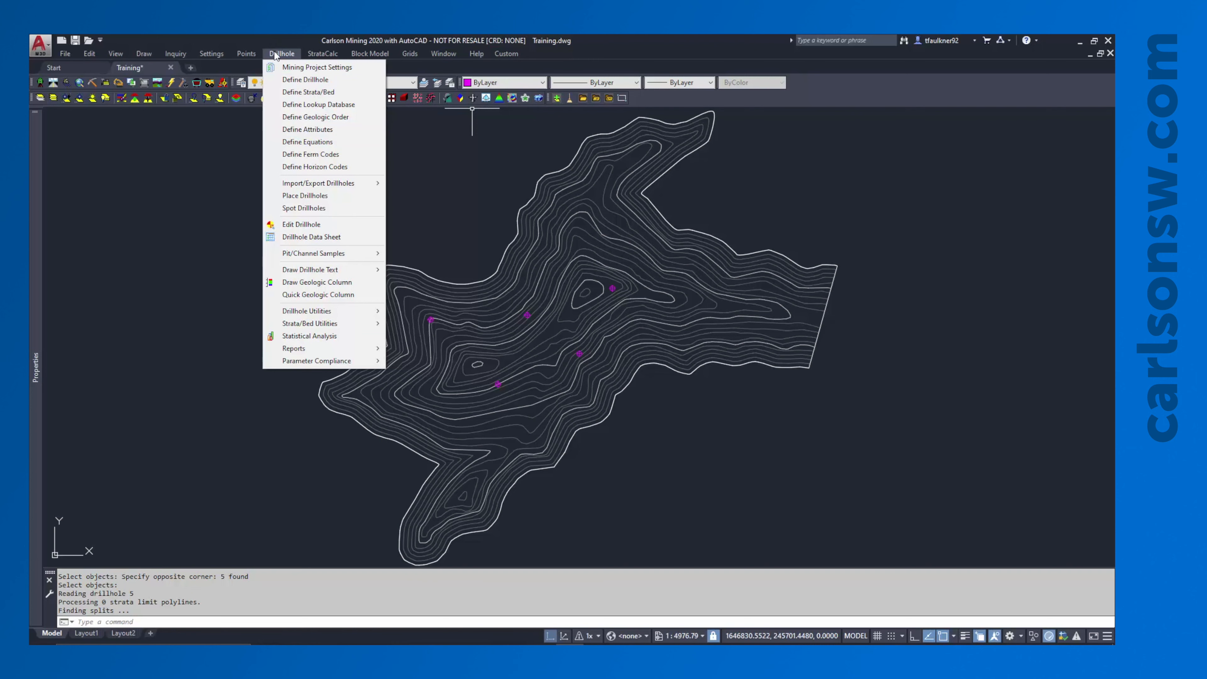
pyautogui.click(302, 130)
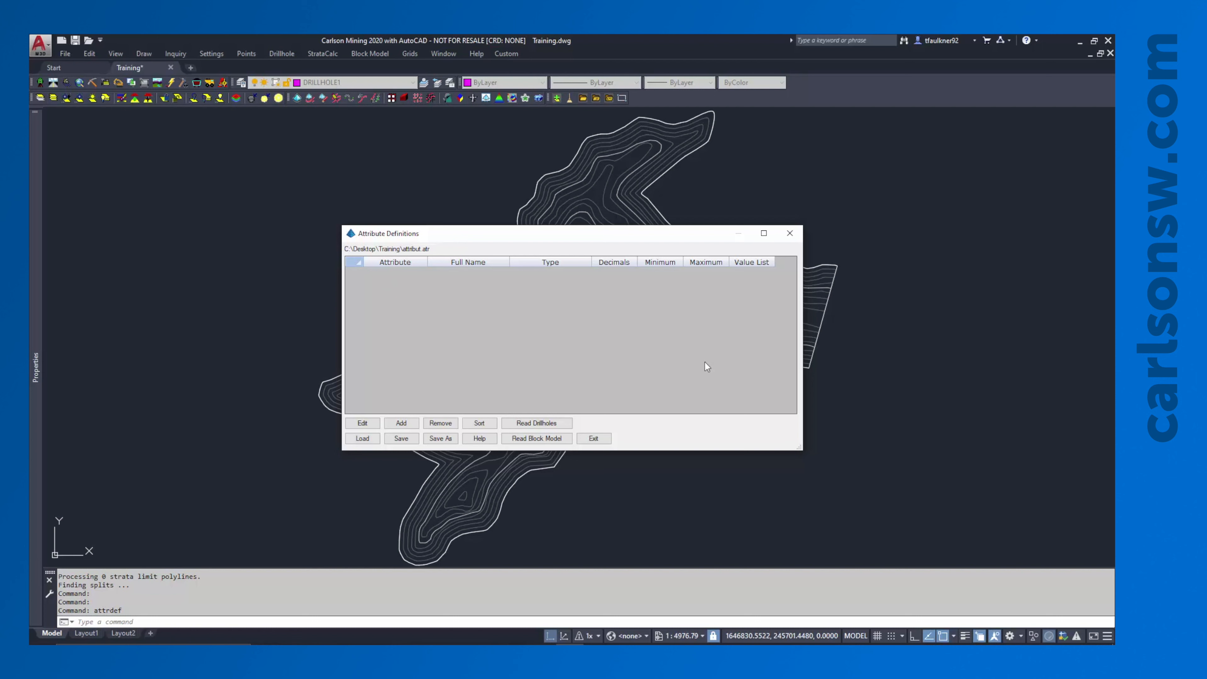
pyautogui.click(536, 422)
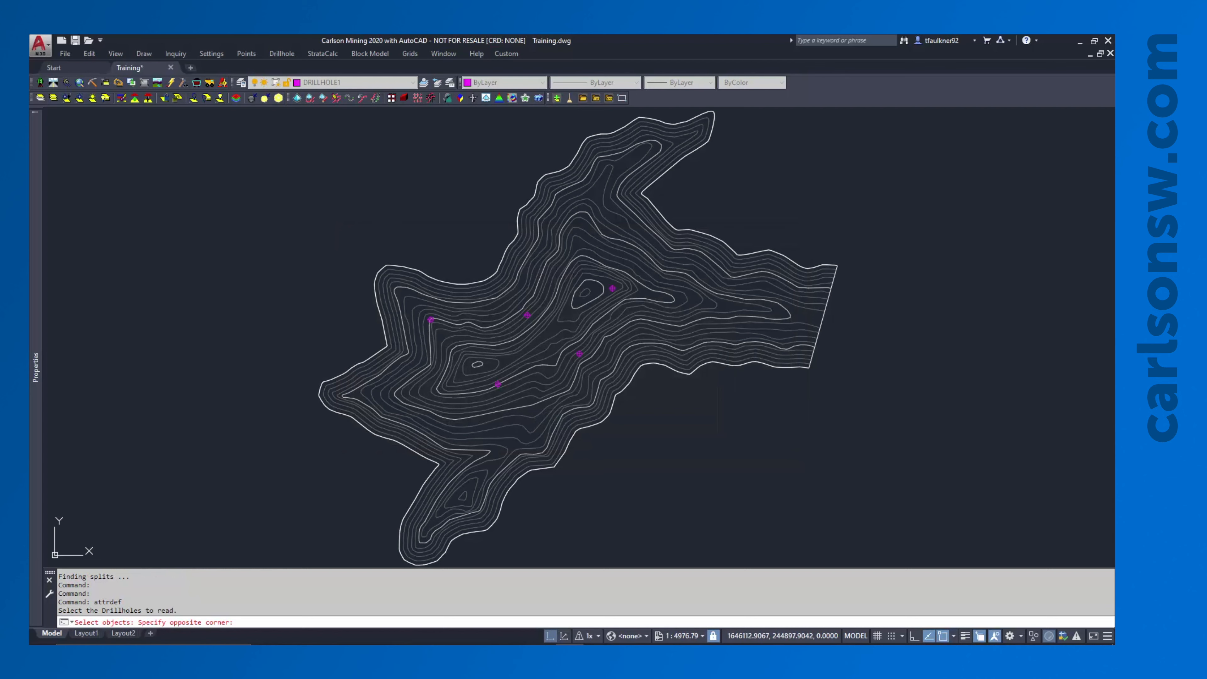
pyautogui.click(378, 214)
pyautogui.click(718, 428)
pyautogui.press('Return')
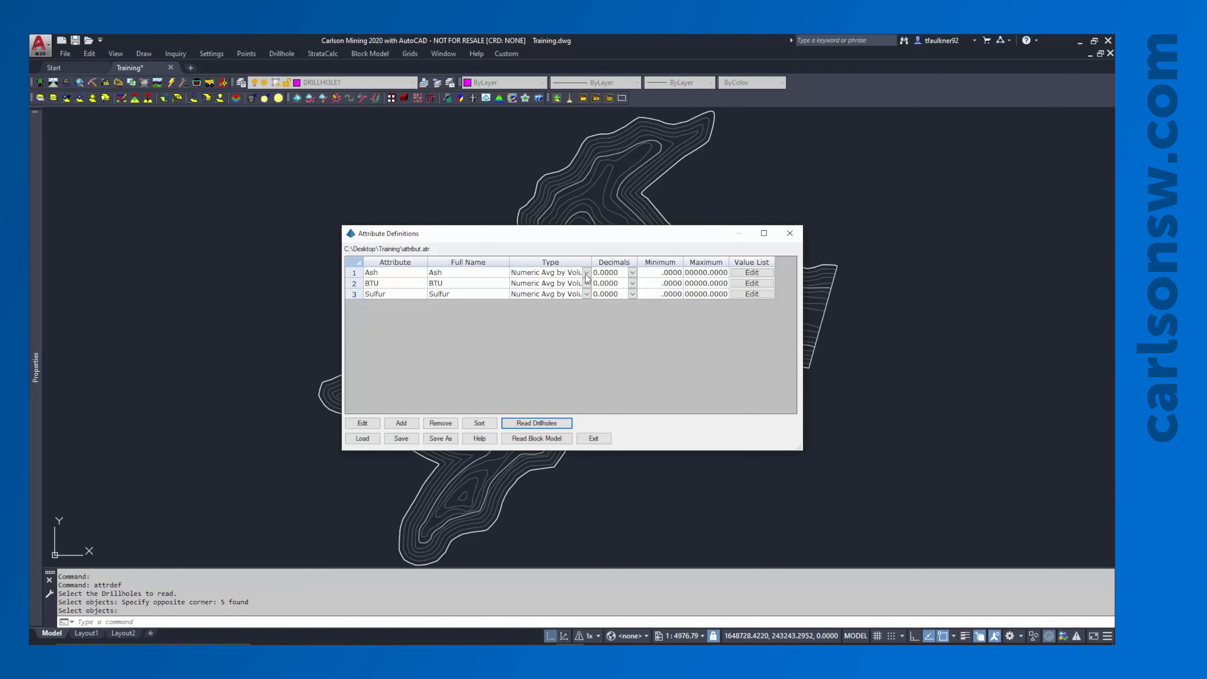
# Step: Widen the Maximum column of the attribute definitions and set the maximum for Ash to 15
pyautogui.moveTo(401, 272); pyautogui.dragTo(395, 311)
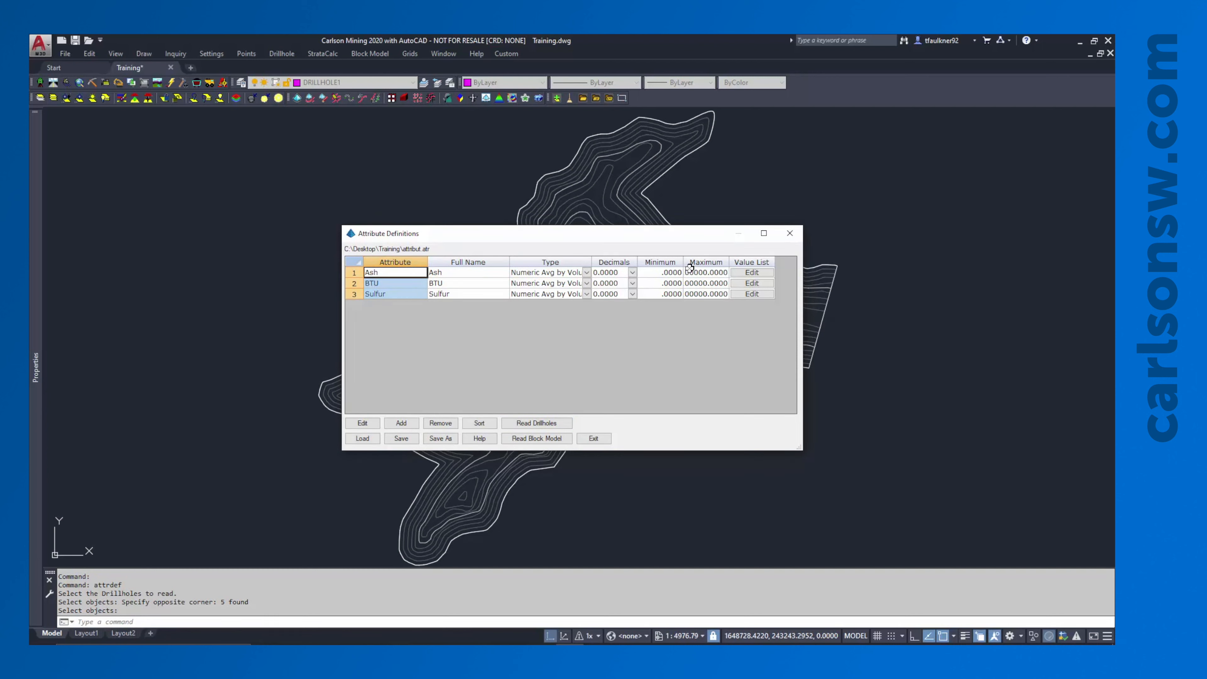
pyautogui.moveTo(729, 262); pyautogui.dragTo(749, 261)
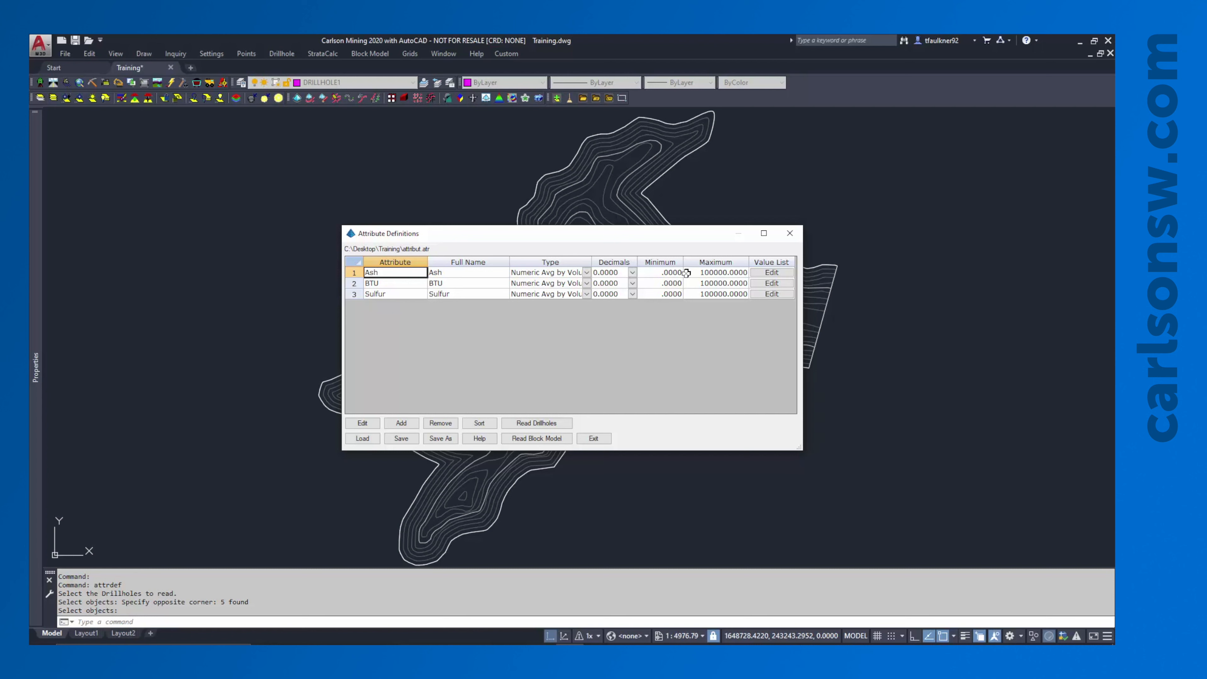
pyautogui.click(706, 272)
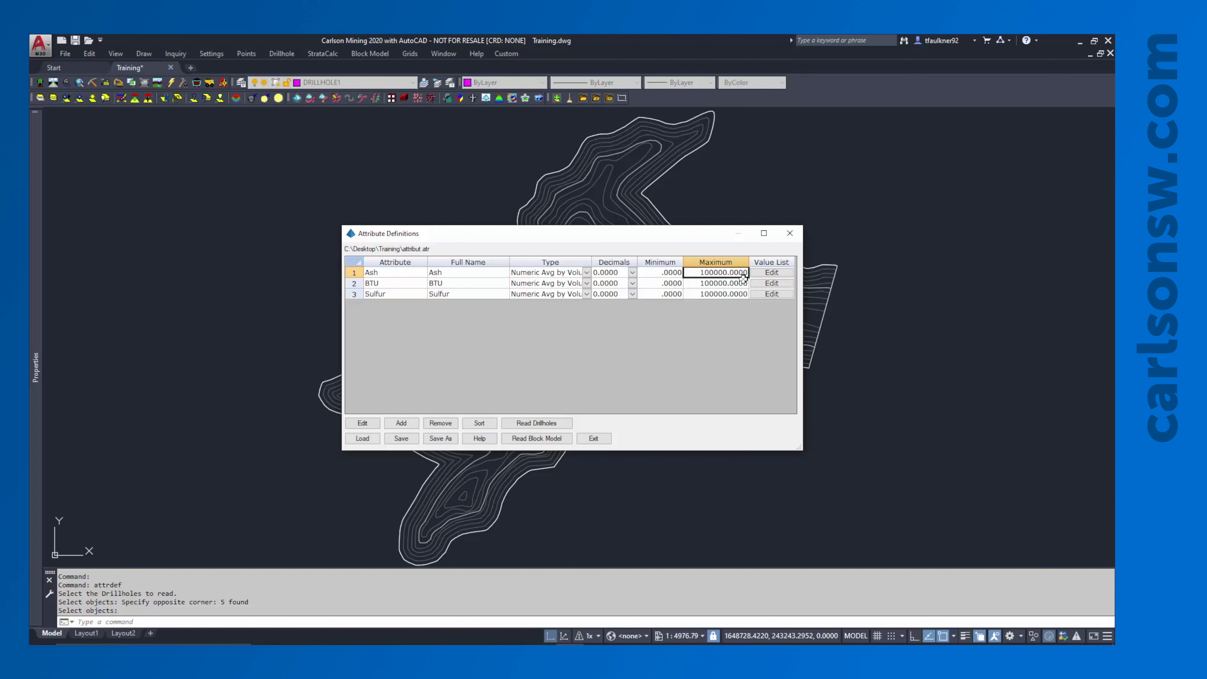
pyautogui.doubleClick(709, 273)
pyautogui.write('15')
# Step: Set the BTU attribute's minimum to 8000 and its maximum to 14000
pyautogui.click(667, 284)
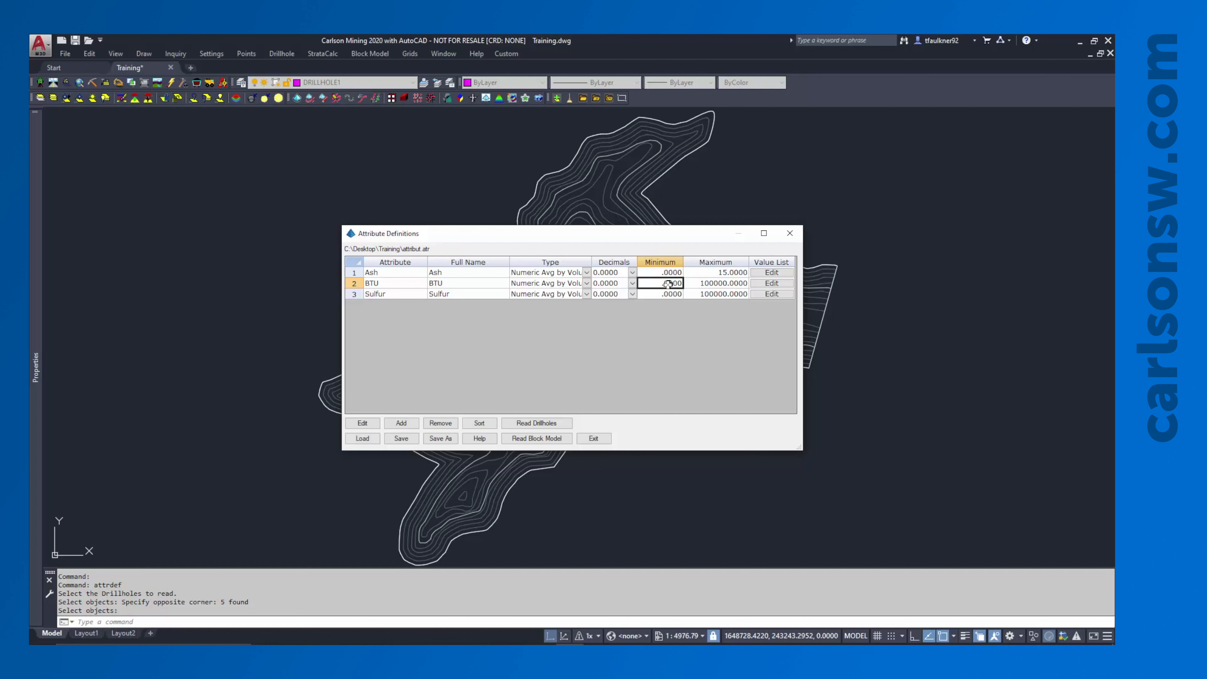
pyautogui.click(668, 284)
pyautogui.write('8000')
pyautogui.click(715, 284)
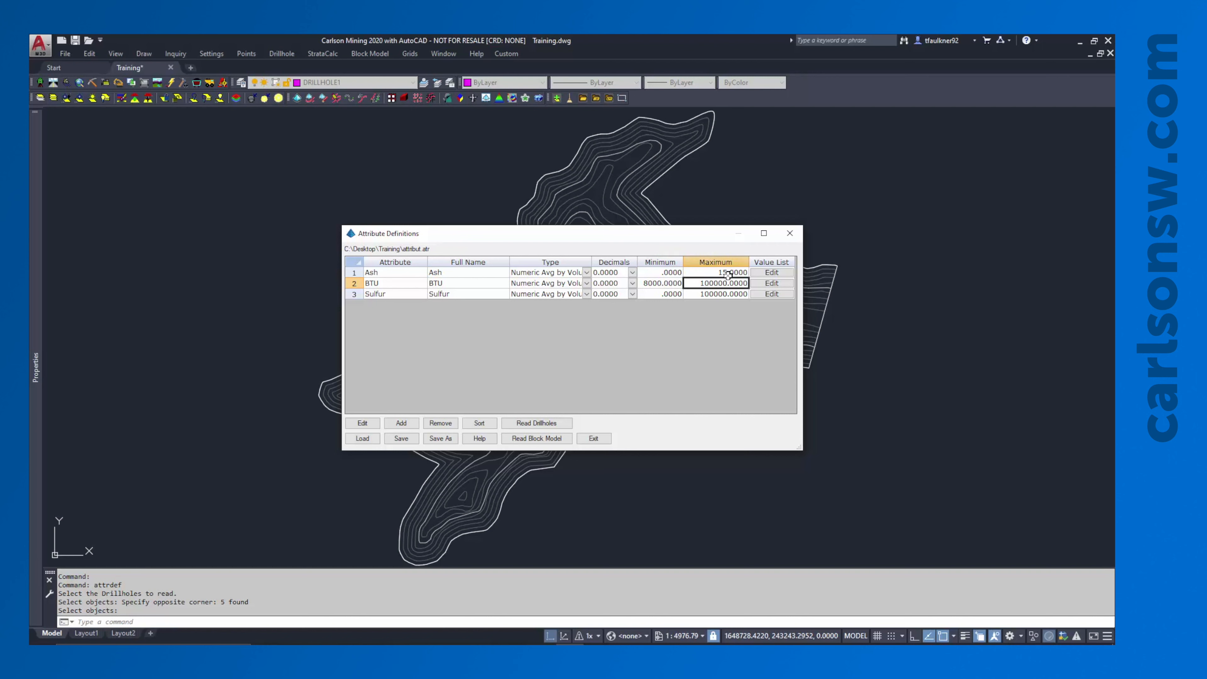
pyautogui.write('14000')
# Step: Set the maximum for the Sulfur attribute to 3, leaving its minimum as is
pyautogui.click(647, 294)
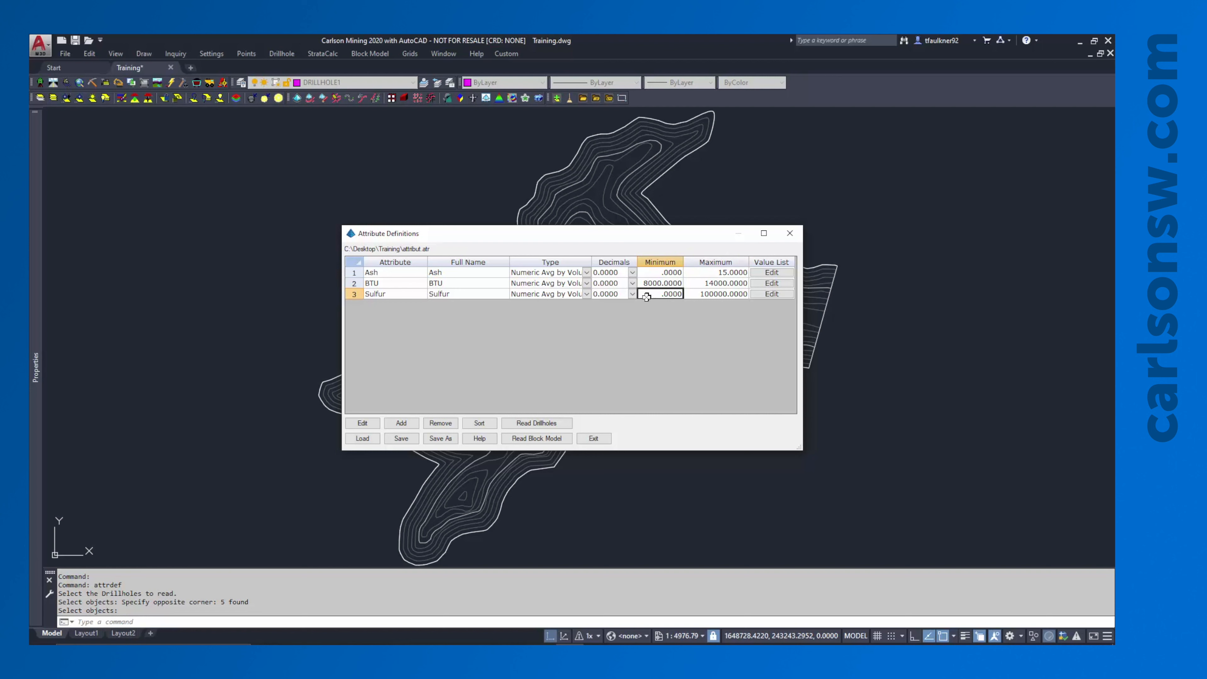
pyautogui.click(716, 294)
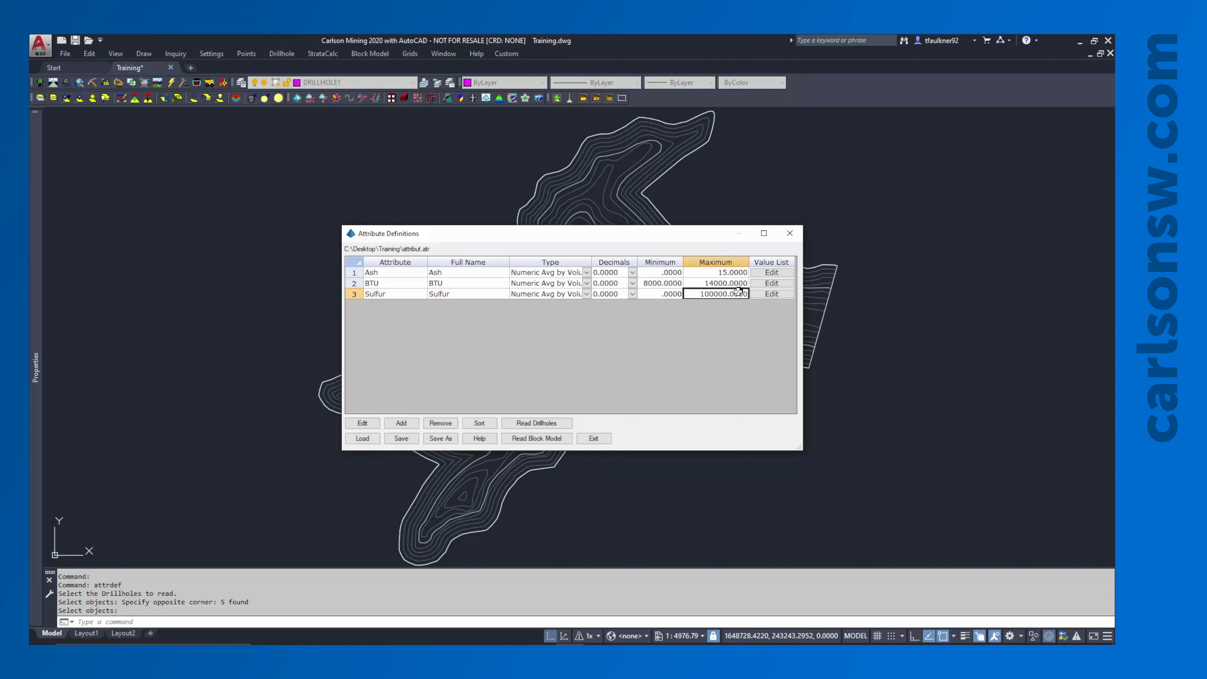
pyautogui.write('3')
pyautogui.press('Return')
pyautogui.click(720, 284)
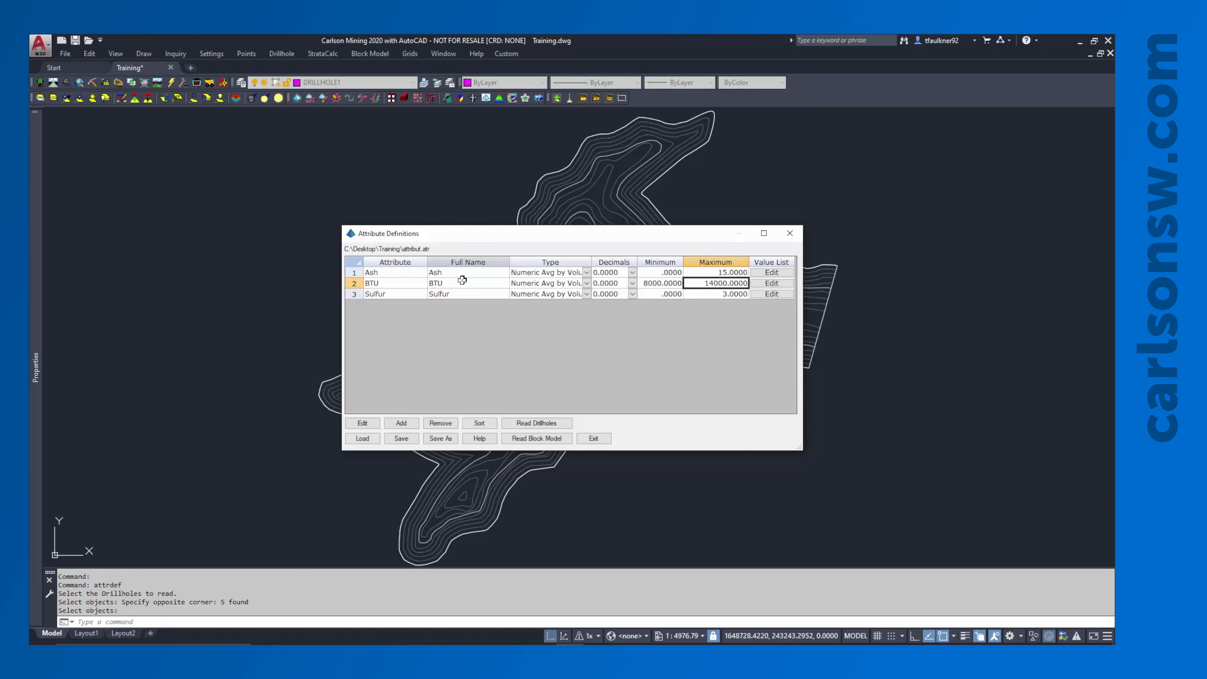
# Step: Save the attribute definitions in the Settings subfolder under the name Attribute Definitions and exit the definitions
pyautogui.click(440, 438)
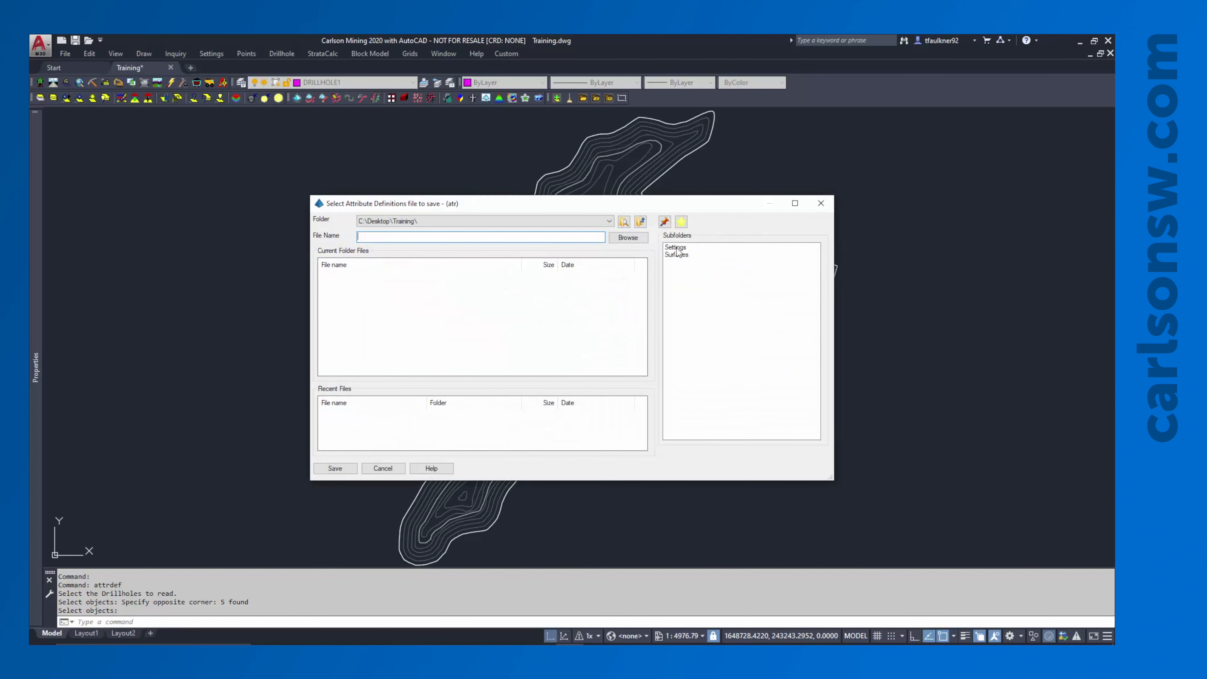
pyautogui.doubleClick(677, 248)
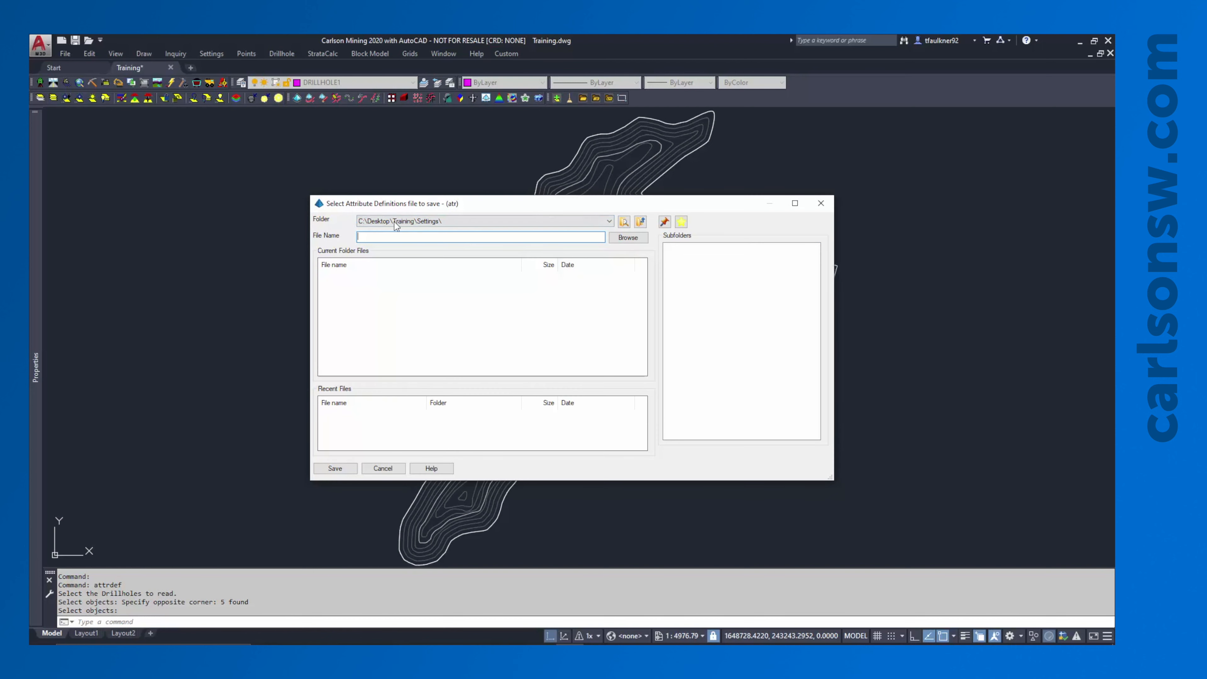
pyautogui.write('Attr')
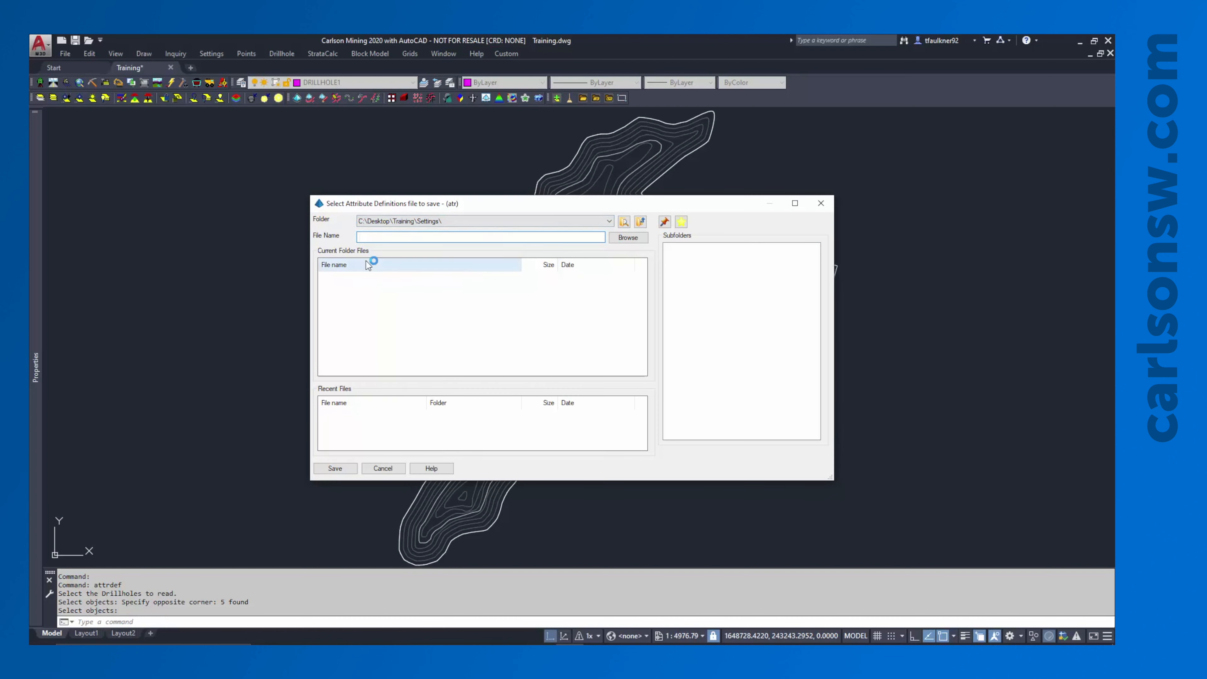
pyautogui.write('Attribute Definitions')
pyautogui.click(335, 461)
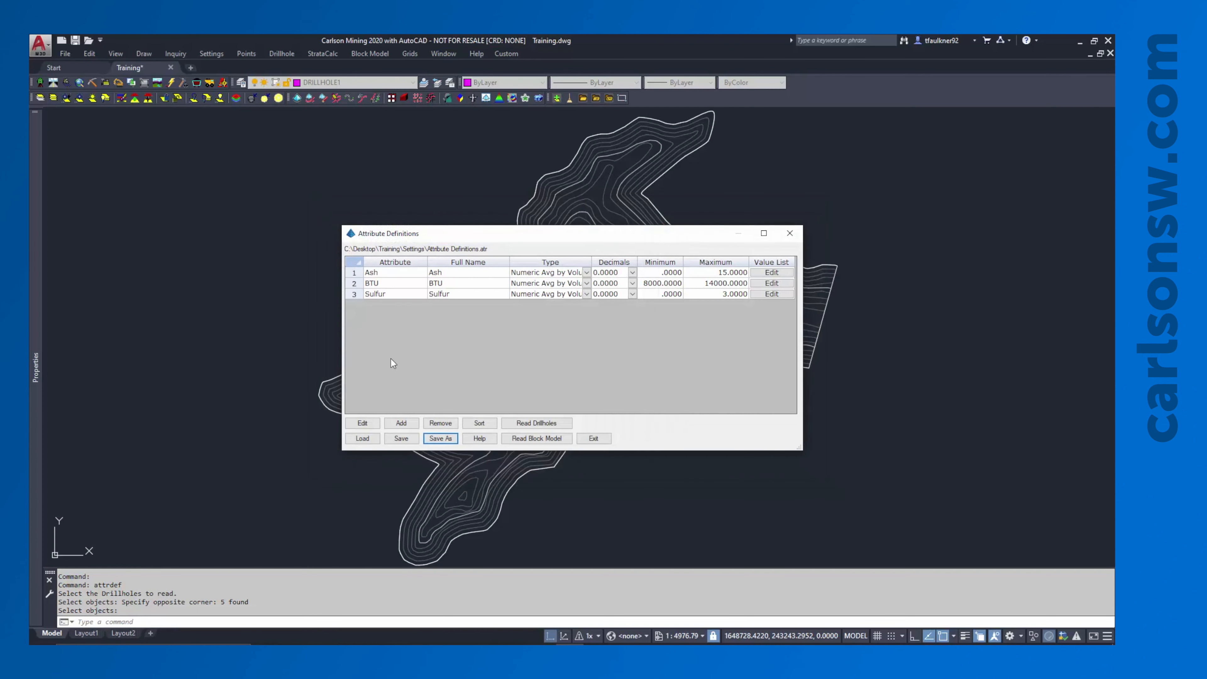
pyautogui.click(591, 438)
# Step: Start the drillhole attribute validation report and select all drillholes for it
pyautogui.click(281, 54)
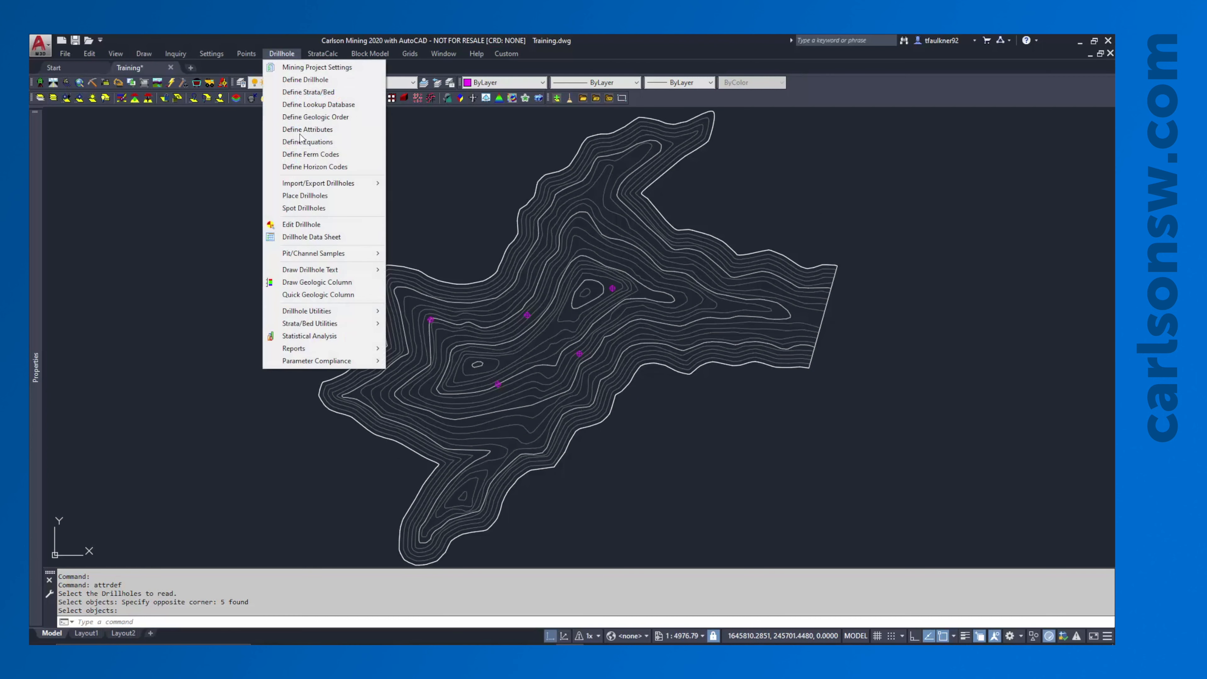
pyautogui.moveTo(311, 349)
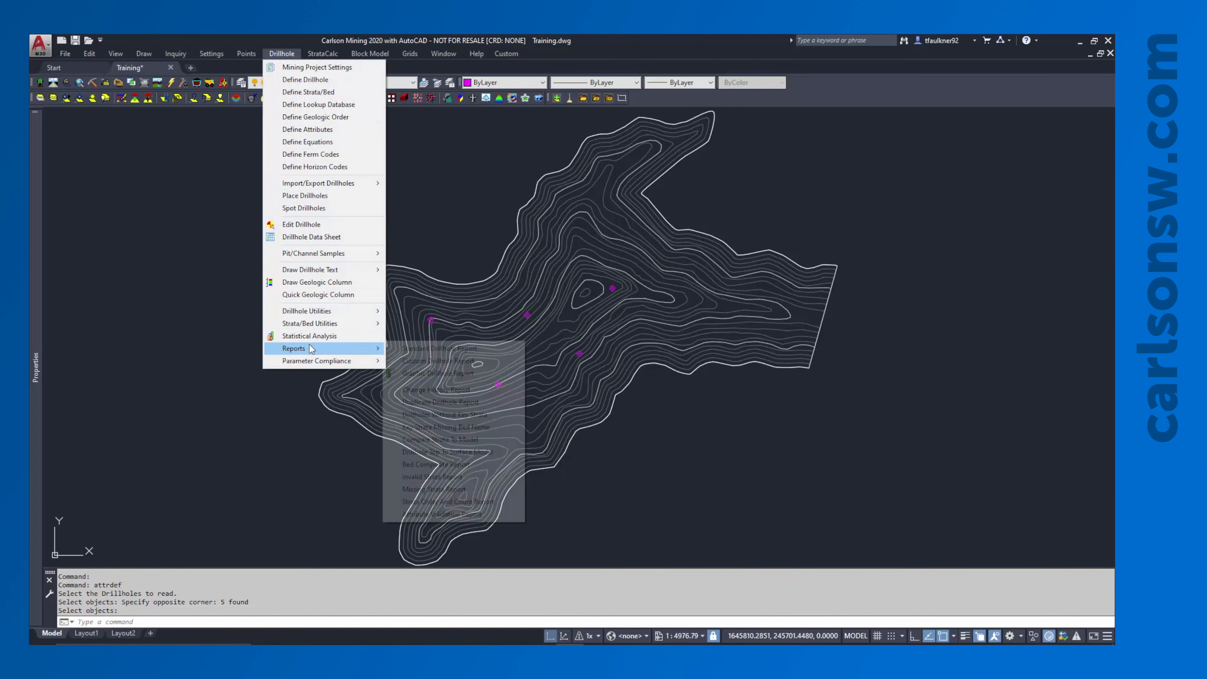
pyautogui.click(417, 514)
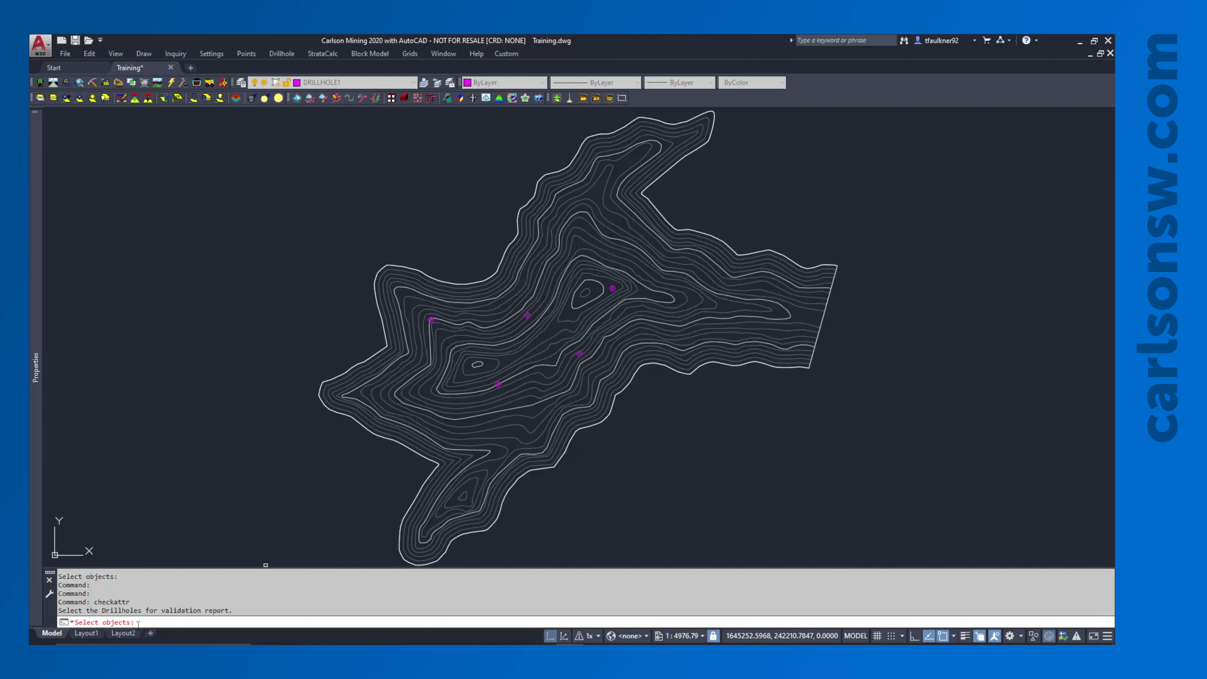
pyautogui.write('ll')
pyautogui.press('Return')
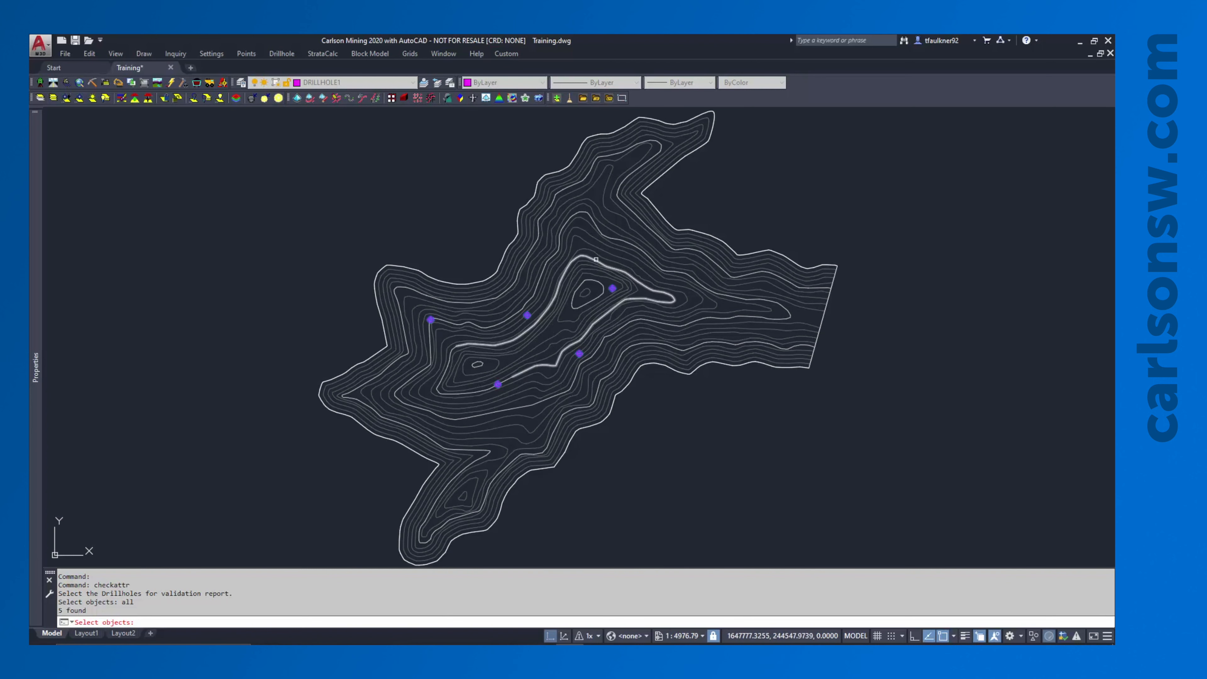
# Step: Remove the easternmost drillhole from the report's selection set and add it back
pyautogui.click(581, 243)
pyautogui.click(584, 247)
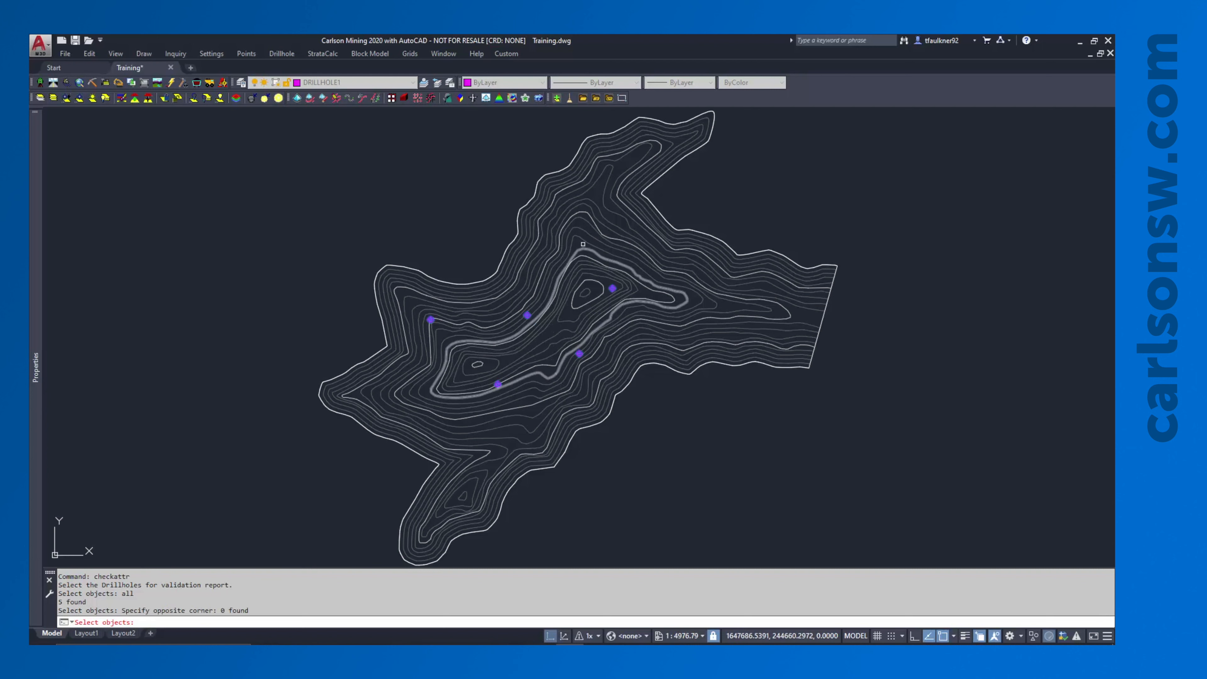
pyautogui.click(581, 243)
pyautogui.keyDown('shift'); pyautogui.click(646, 292); pyautogui.keyUp('shift')
pyautogui.click(578, 244)
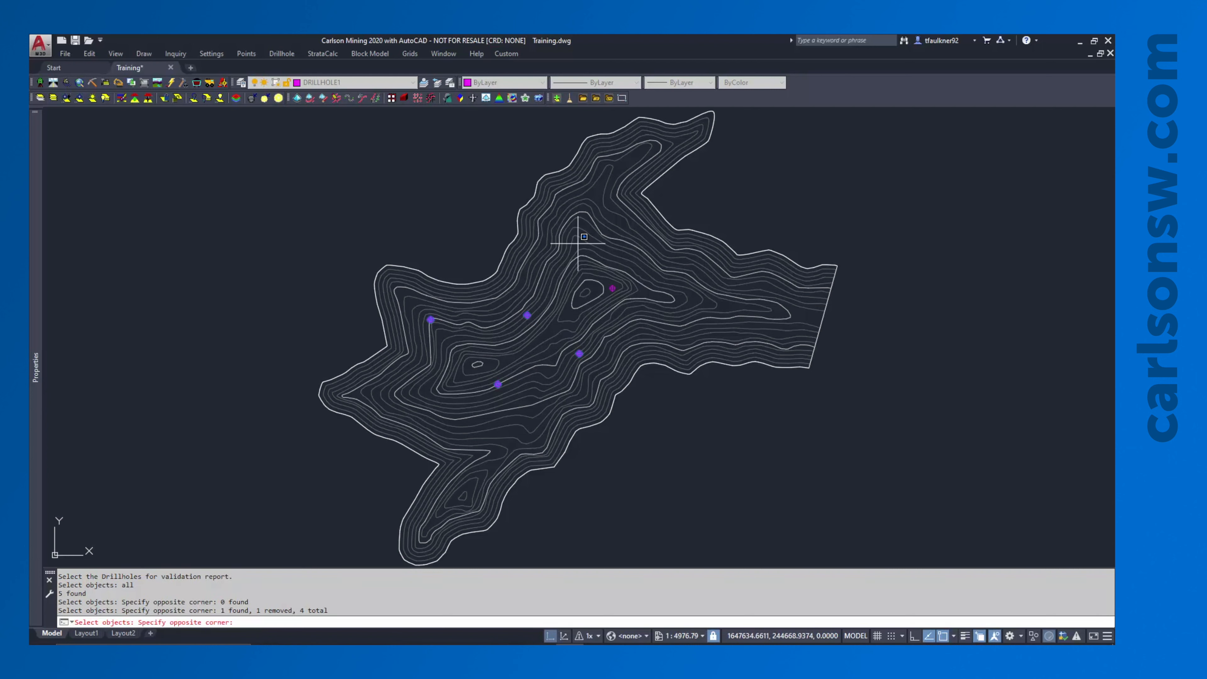
pyautogui.click(654, 306)
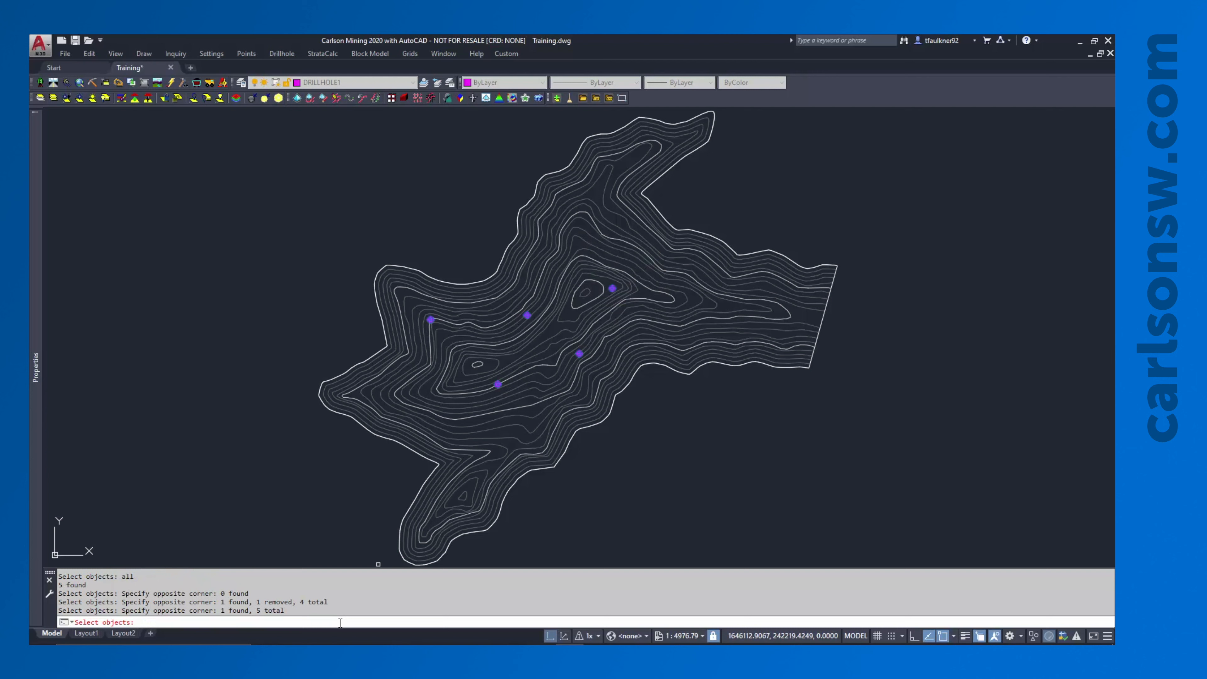
# Step: Generate the attribute validation report with strata attributes on separate lines and strata depth and elevation reported at the bottom
pyautogui.press('Return')
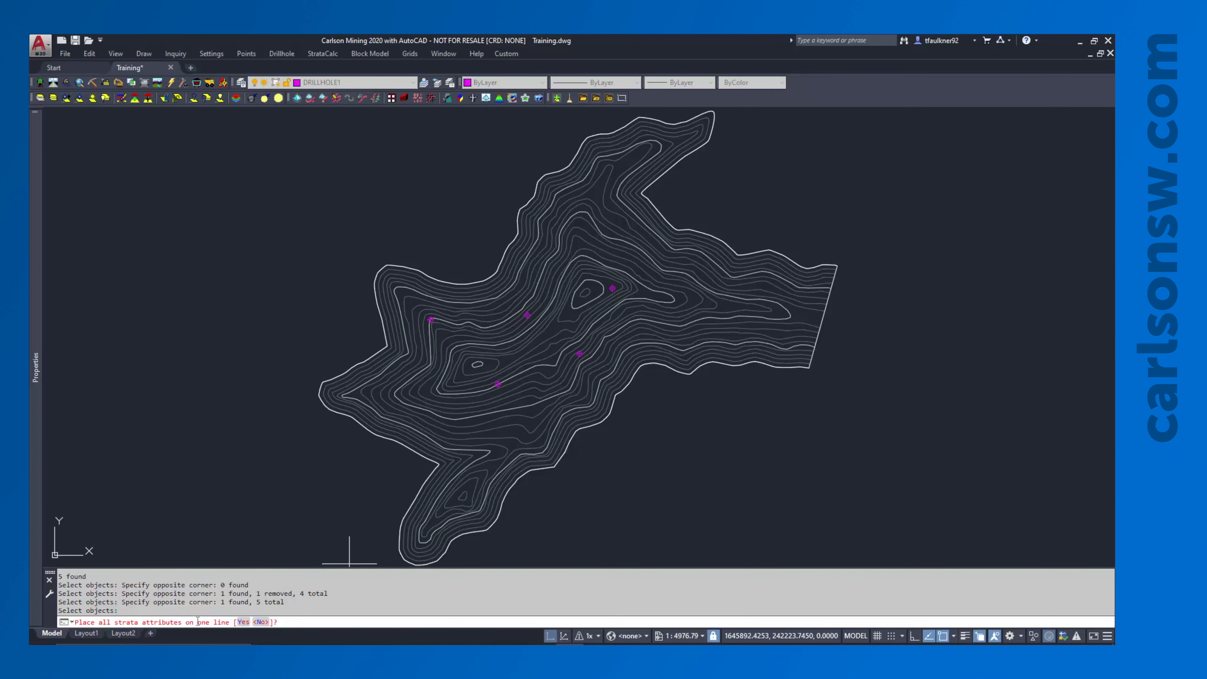
pyautogui.click(262, 621)
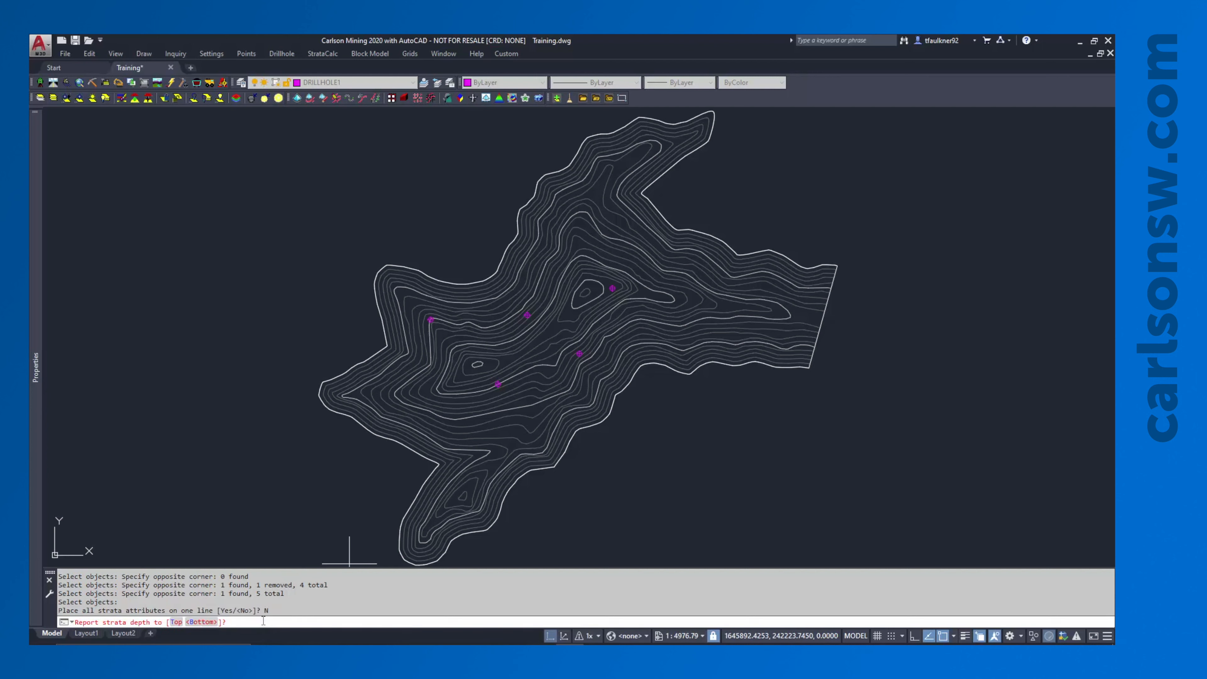
pyautogui.click(205, 621)
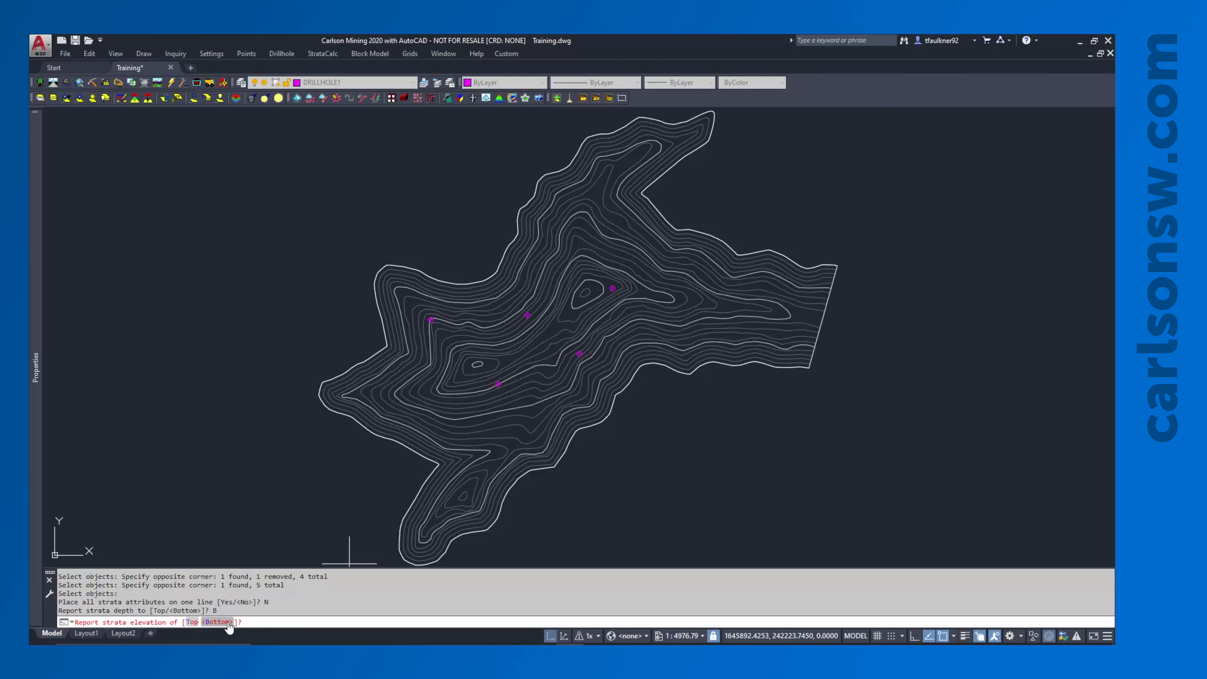
pyautogui.click(217, 622)
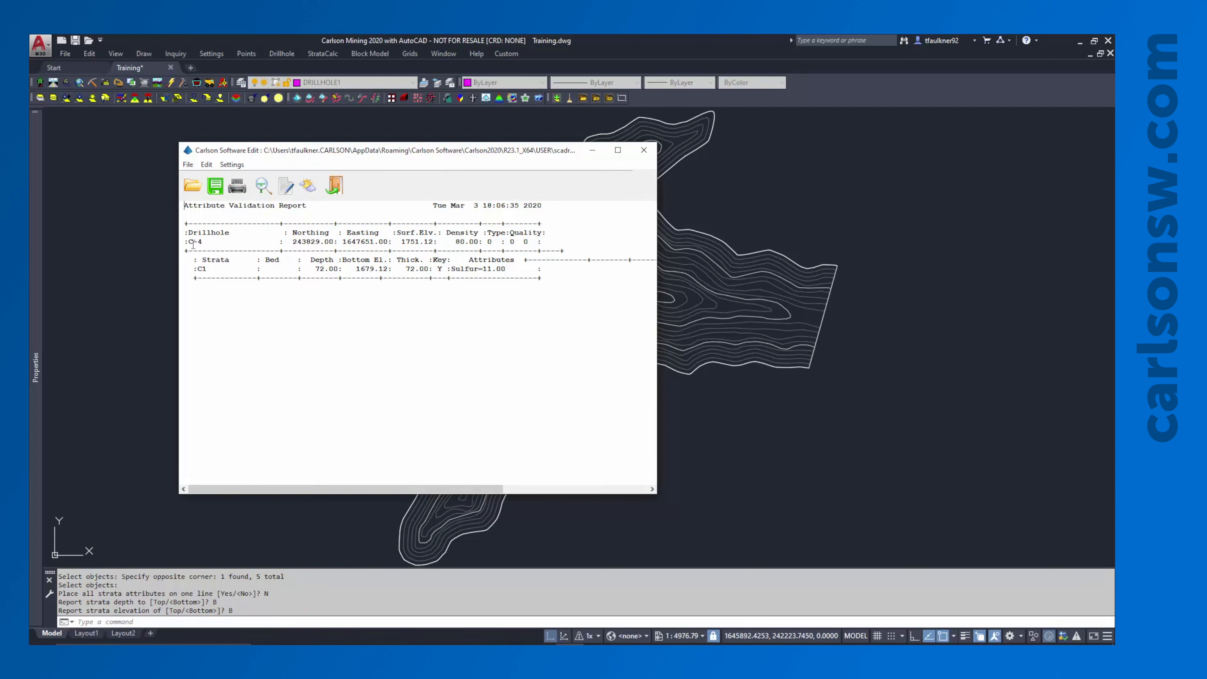
# Step: Check the report for the flagged drillhole and its out-of-range attribute, and close the report without saving it
pyautogui.moveTo(189, 241); pyautogui.dragTo(204, 241)
pyautogui.moveTo(450, 269); pyautogui.dragTo(514, 269)
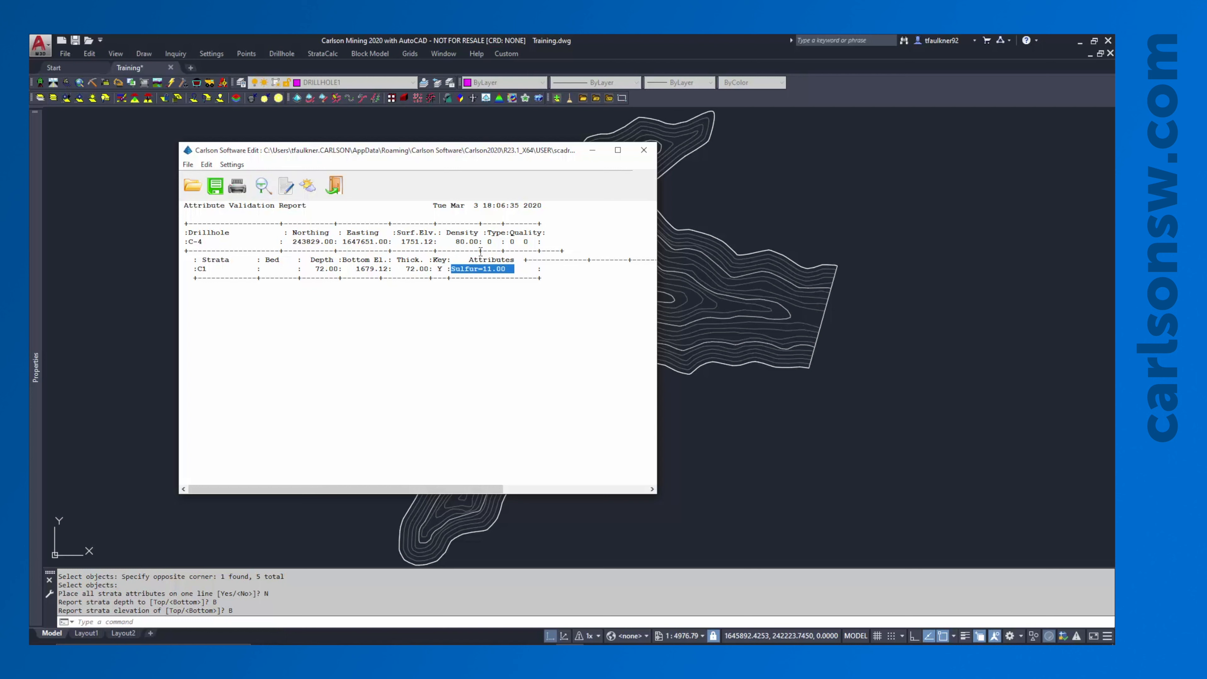
pyautogui.click(215, 185)
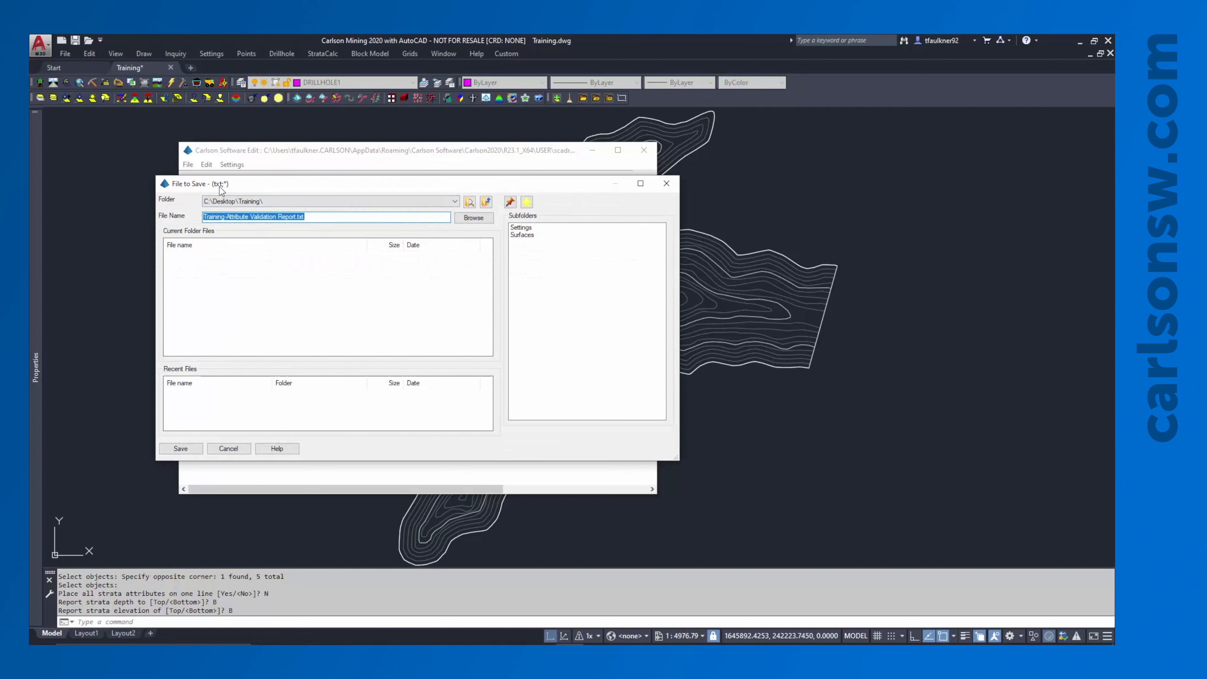
pyautogui.click(666, 183)
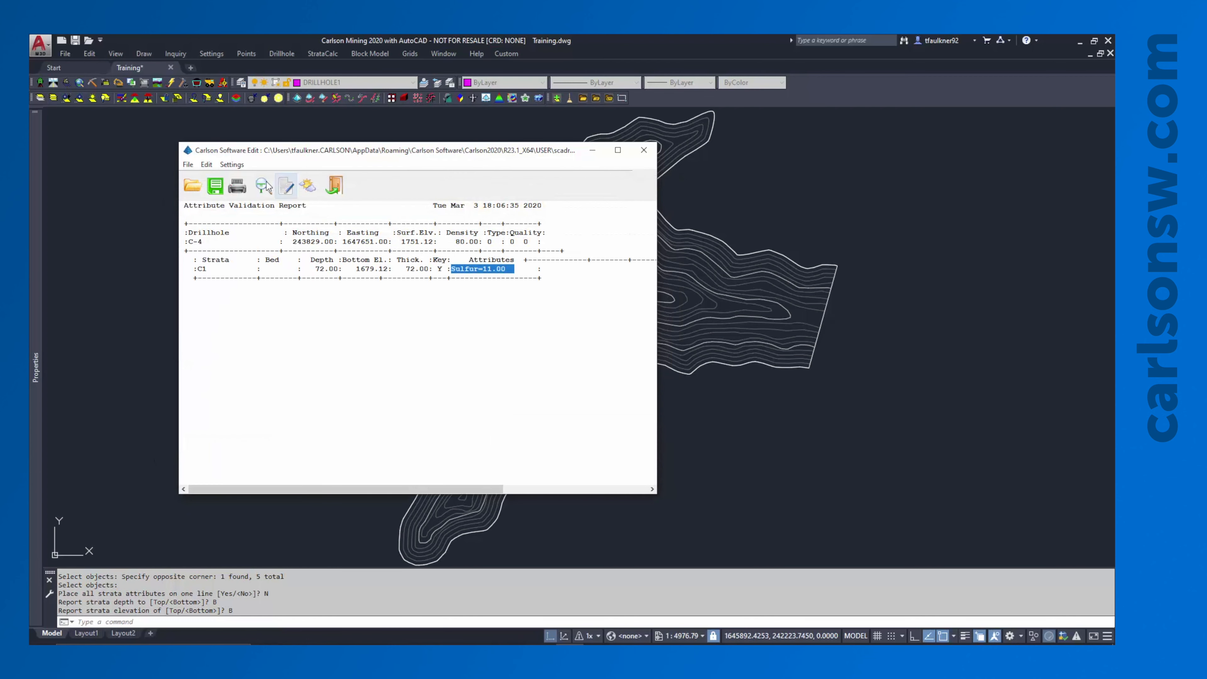
pyautogui.click(345, 187)
pyautogui.click(650, 153)
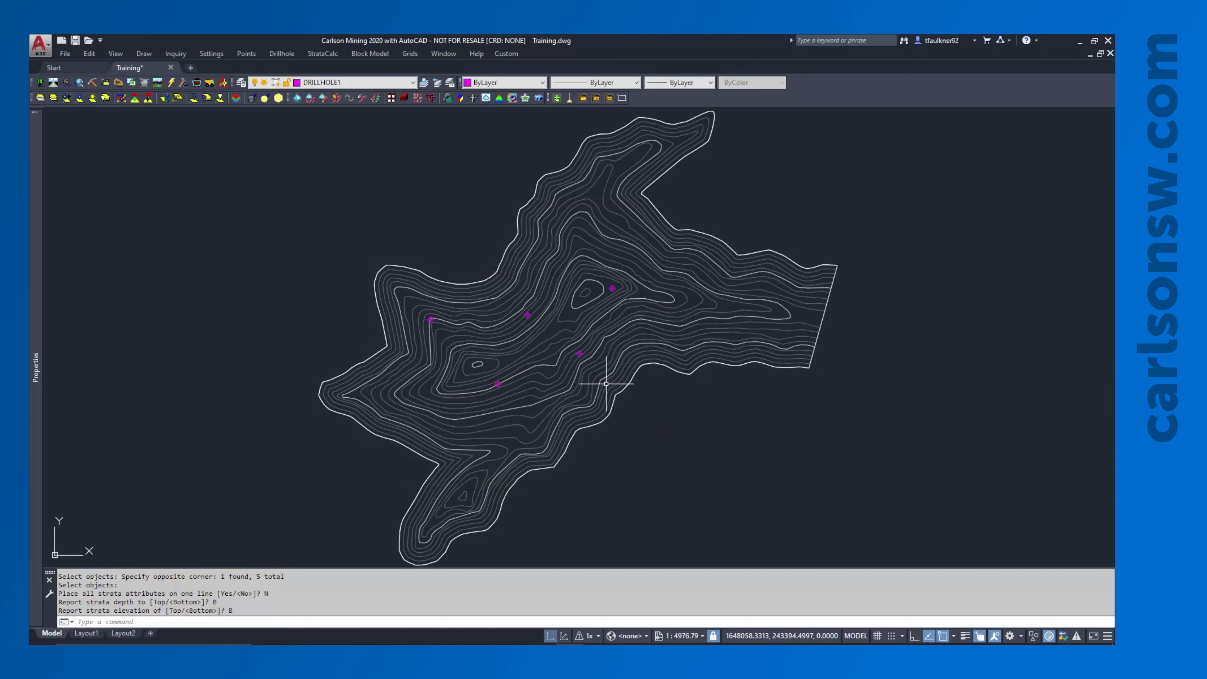
# Step: Find drillhole C-4 by name in the drawing
pyautogui.click(276, 55)
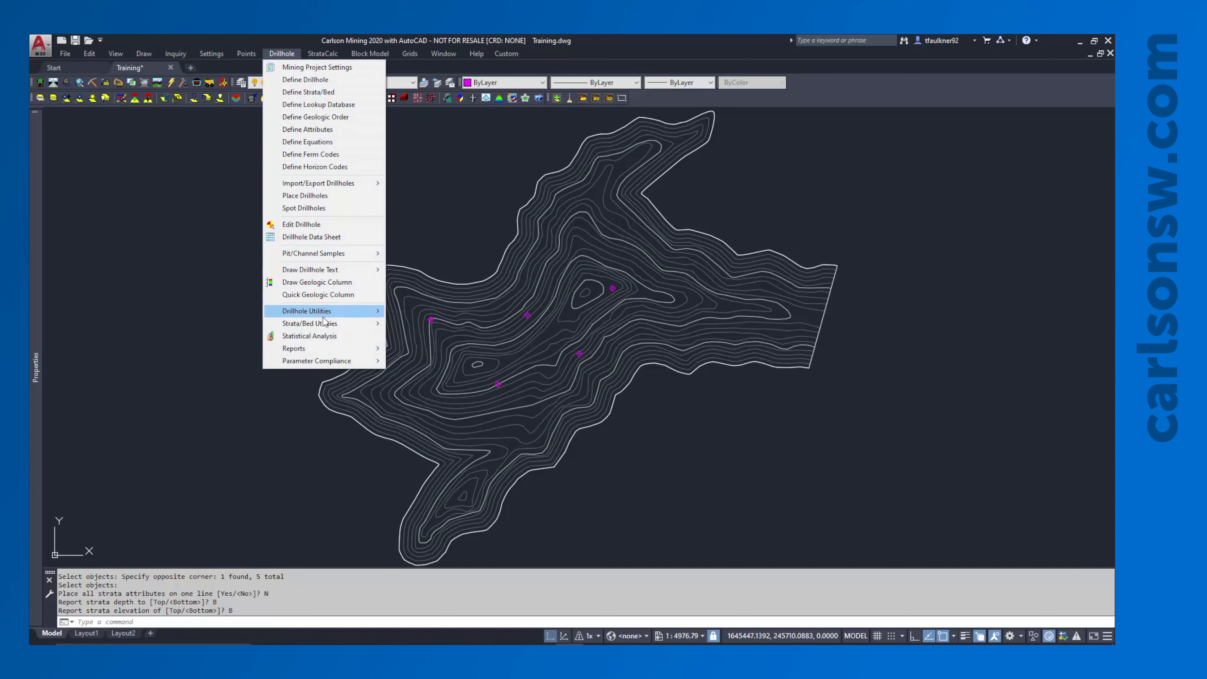
pyautogui.moveTo(323, 315)
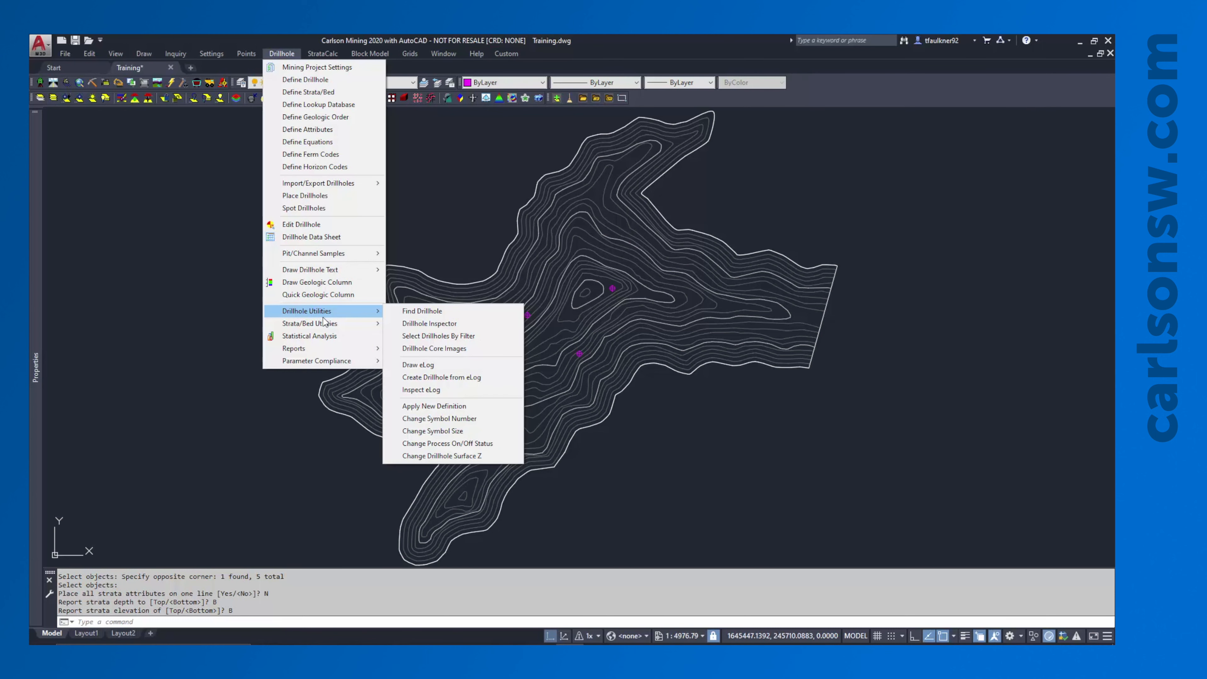
pyautogui.click(445, 310)
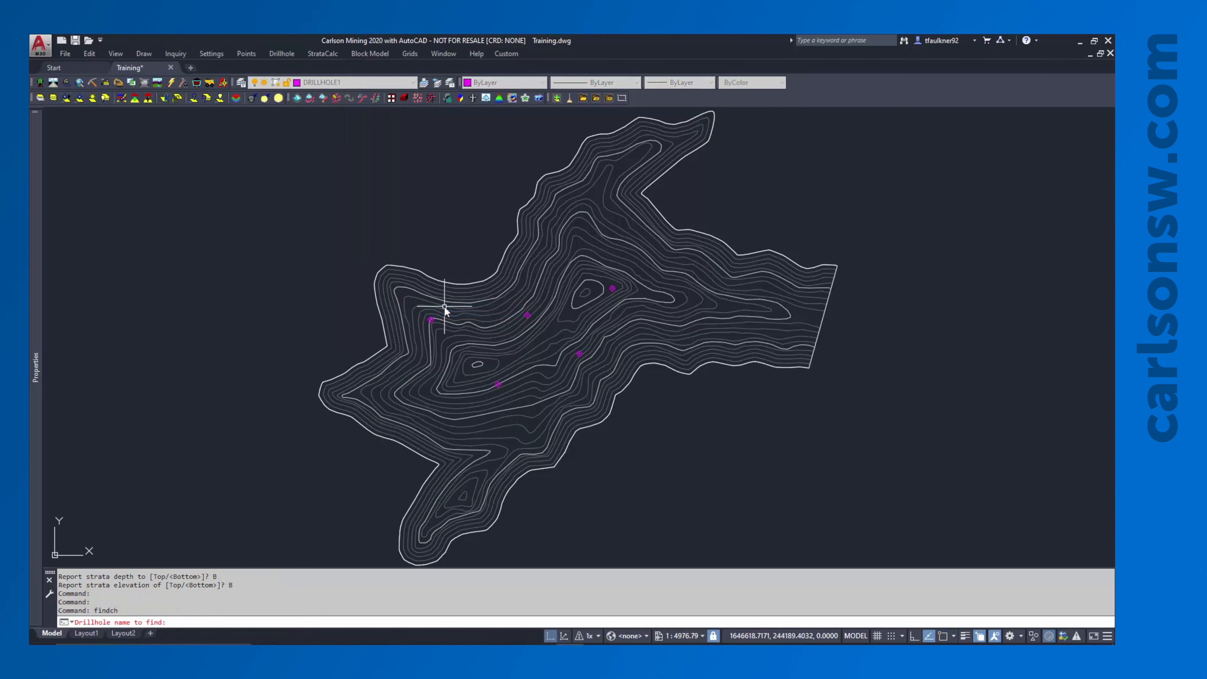
pyautogui.write('C-4')
pyautogui.press('Return')
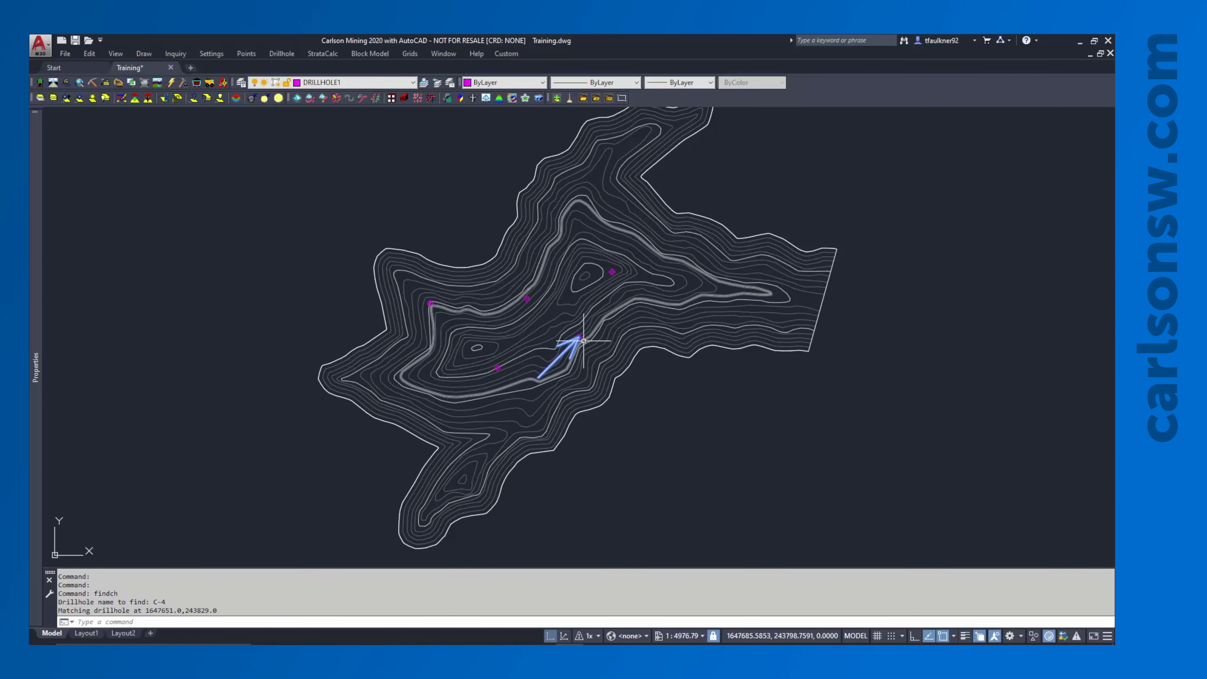
# Step: Set the Sulfur value of stratum C1 in drillhole C-4 to 1.10000 and save the drillhole
pyautogui.scroll(10, 583, 341)
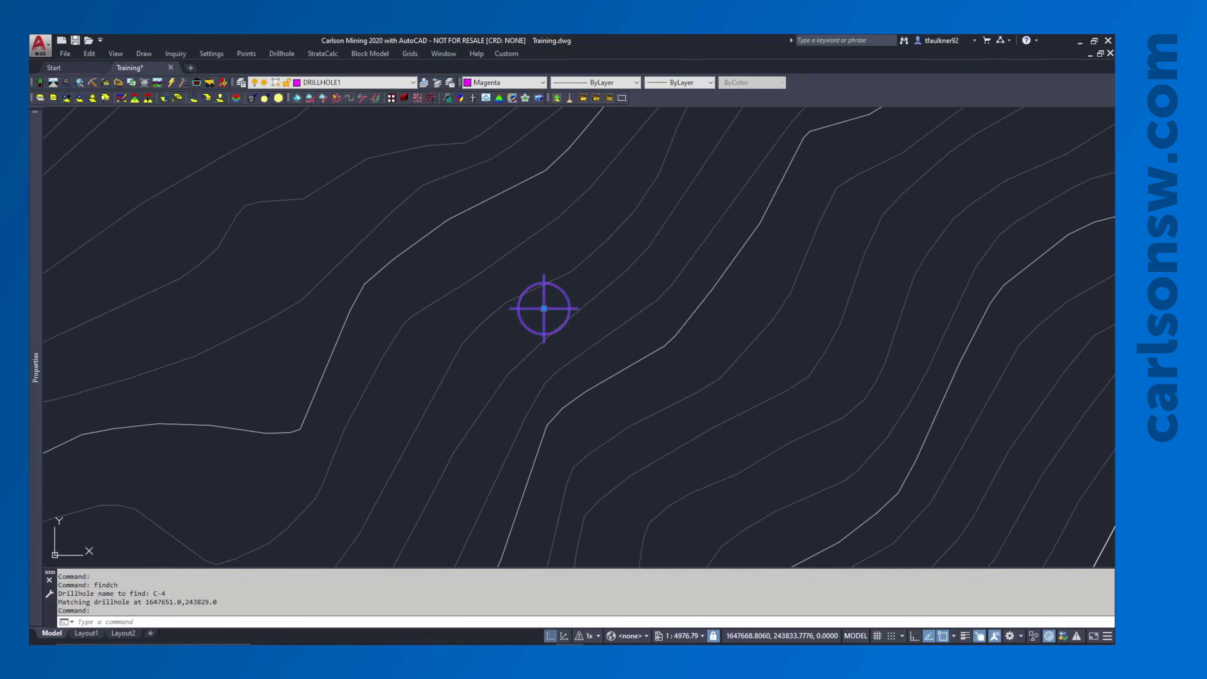
pyautogui.doubleClick(544, 308)
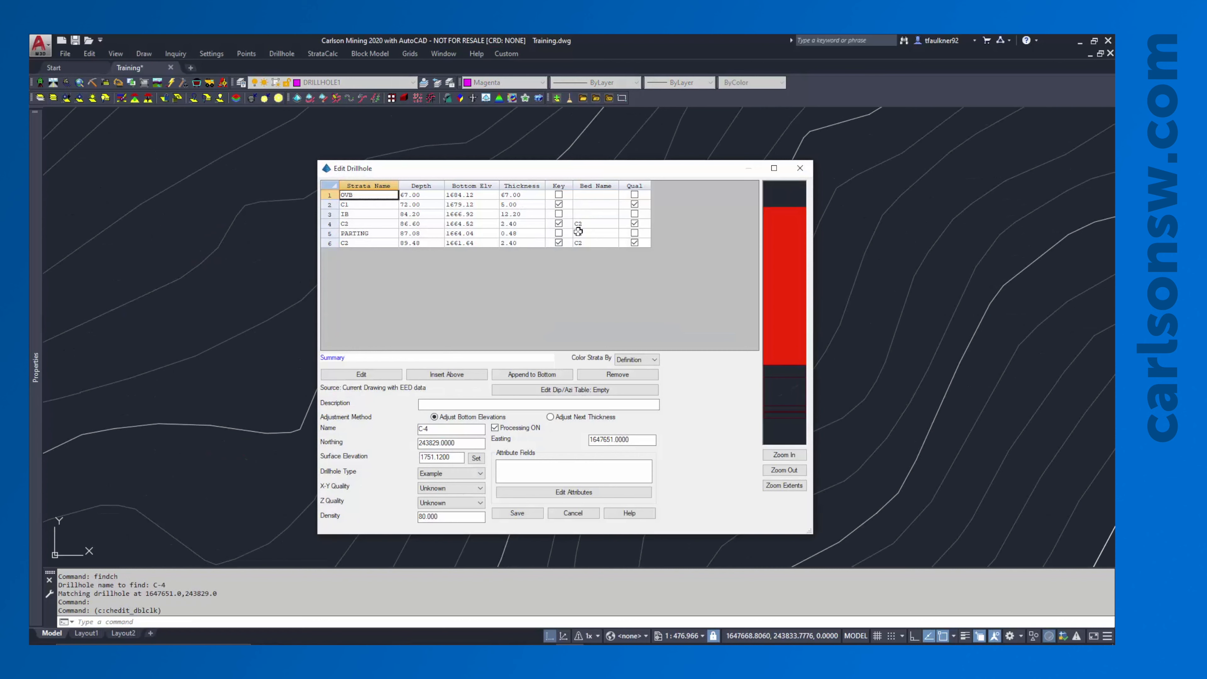
pyautogui.doubleClick(388, 210)
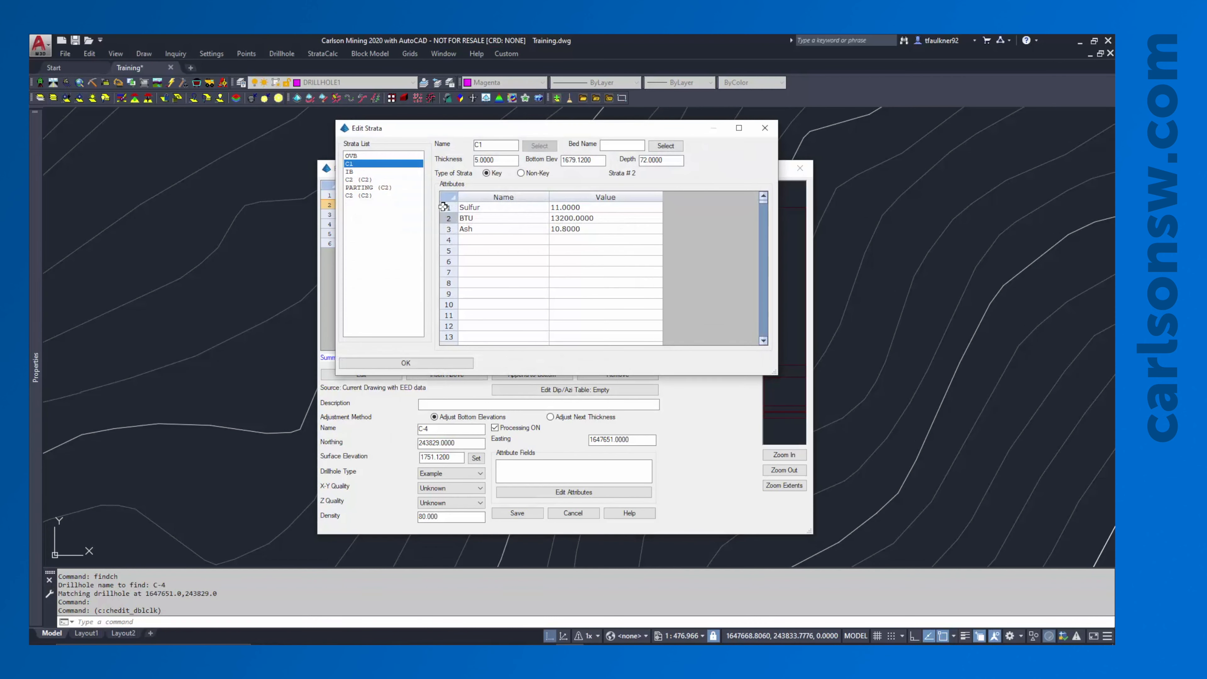
pyautogui.click(567, 206)
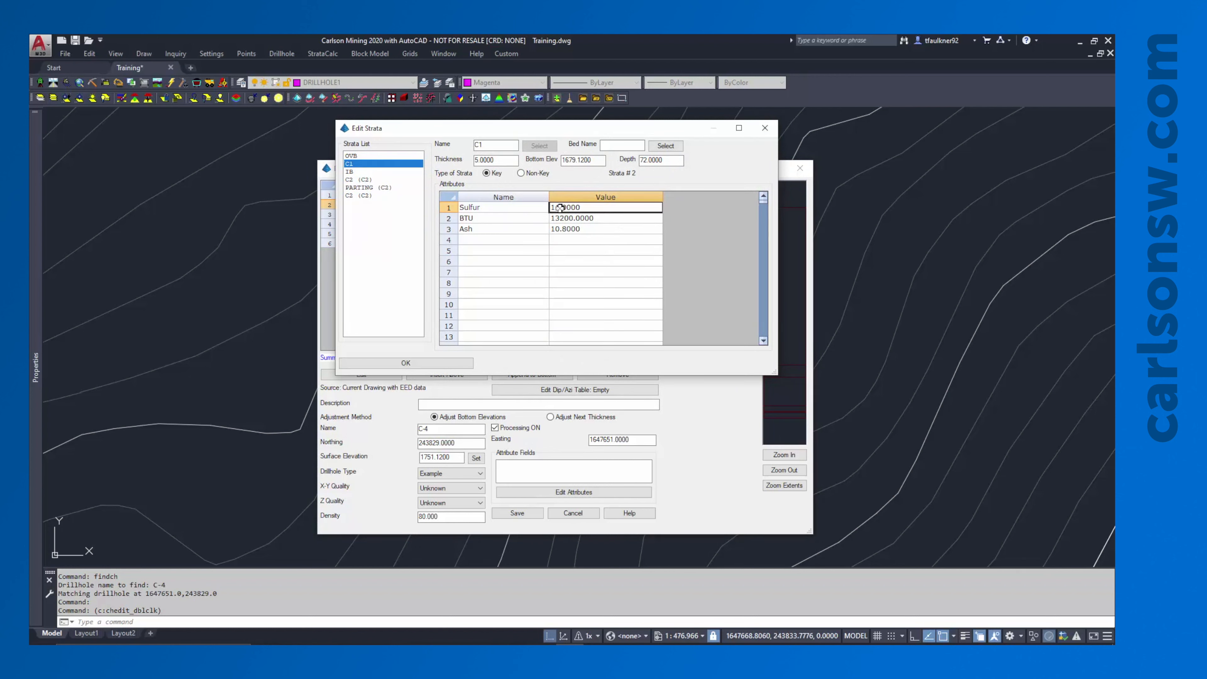
pyautogui.click(558, 207)
pyautogui.press('BackSpace')
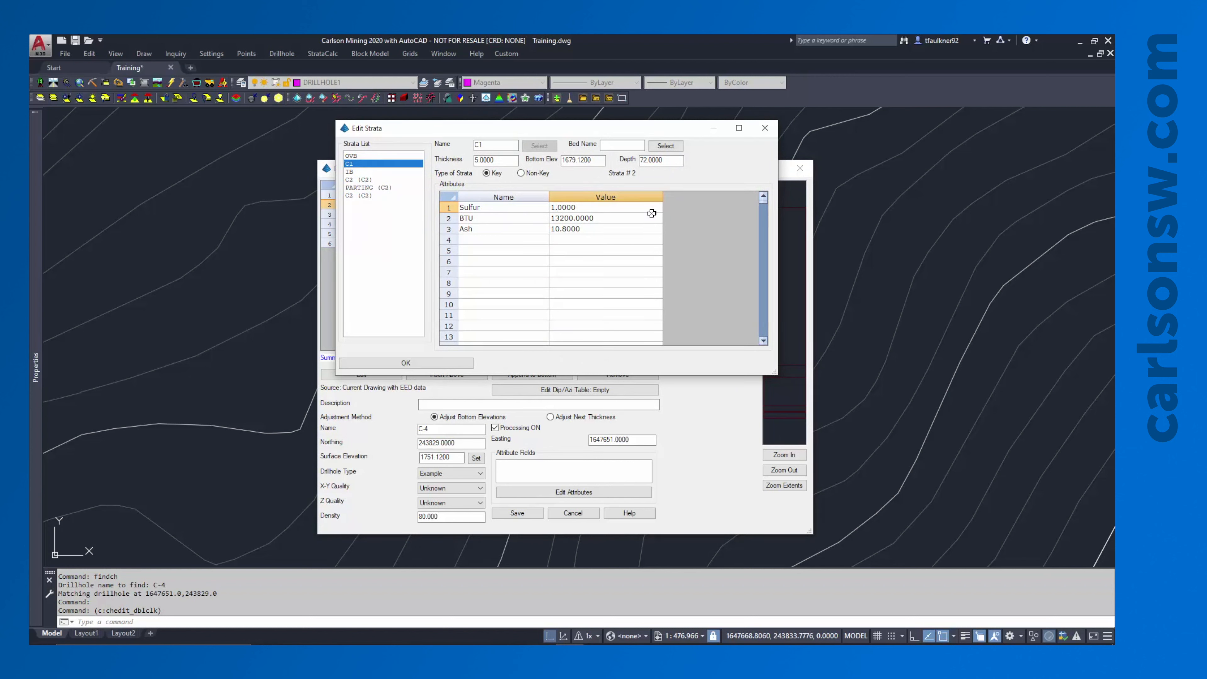
pyautogui.write('1')
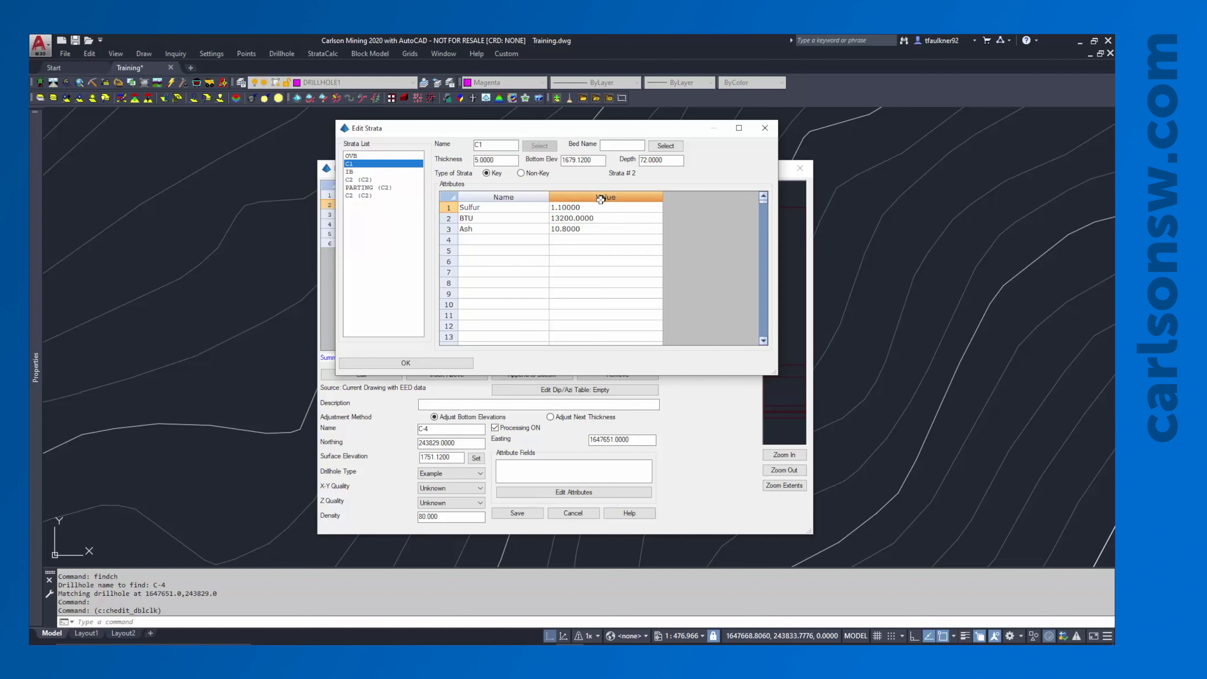
pyautogui.click(423, 363)
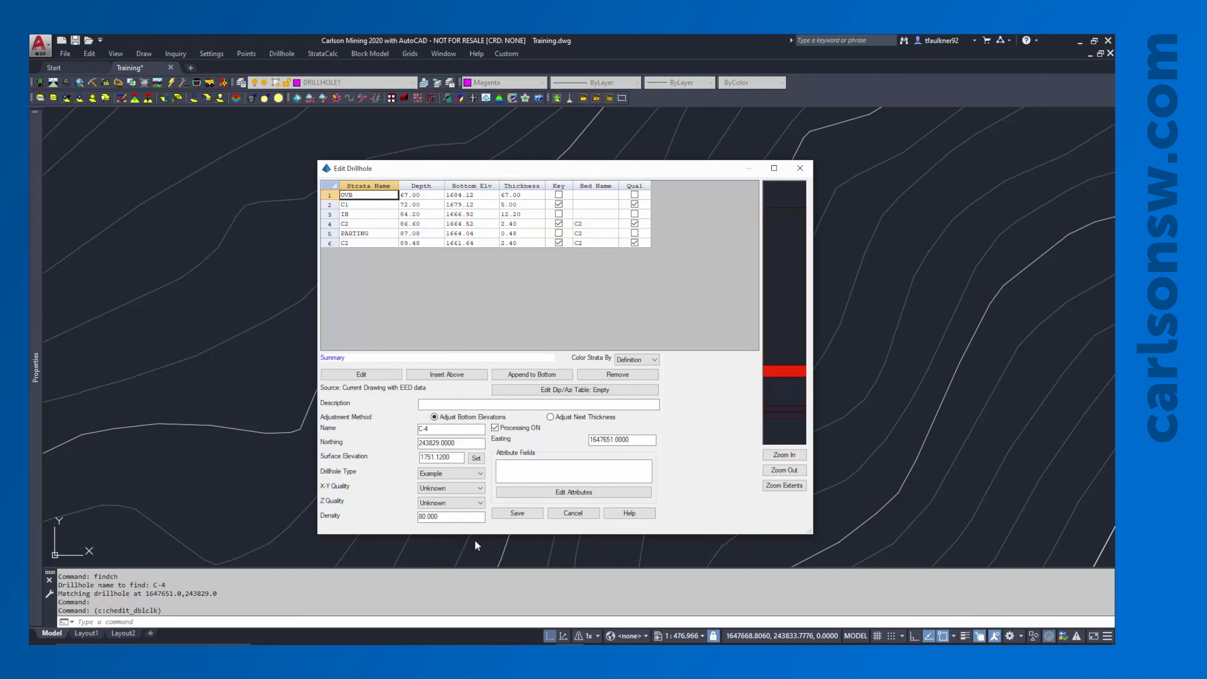
pyautogui.click(507, 516)
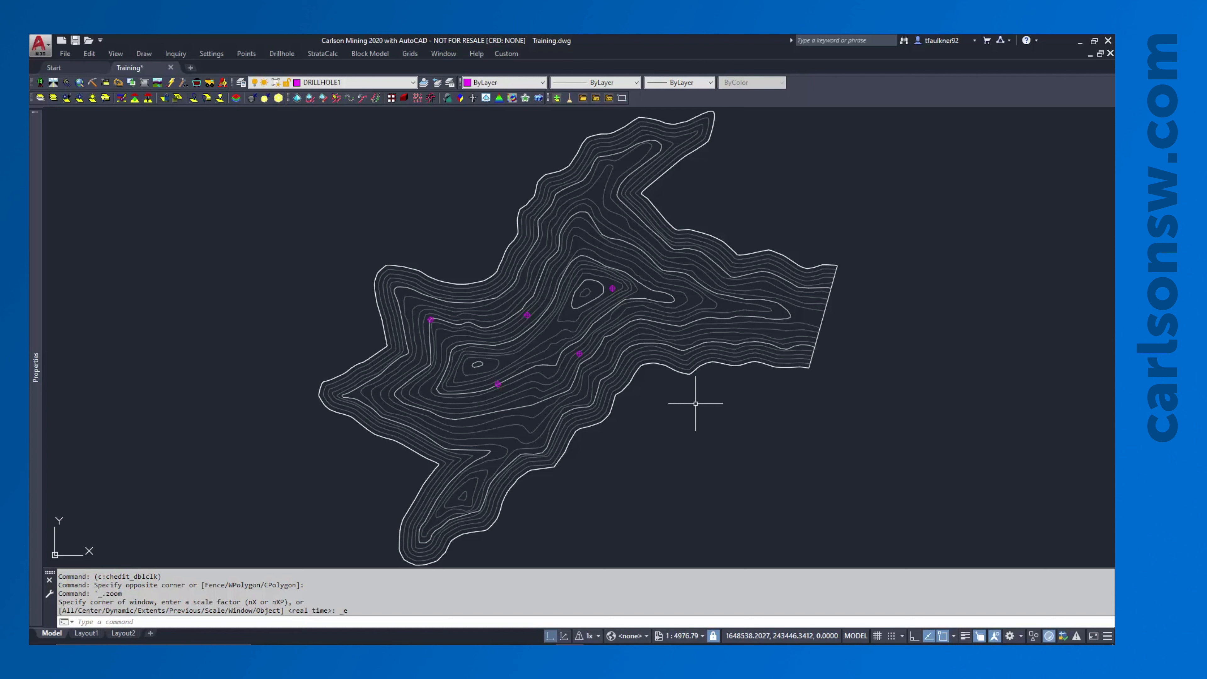
# Step: Start a custom drillhole report for all drillholes in the drawing, with only strata data reported
pyautogui.click(284, 54)
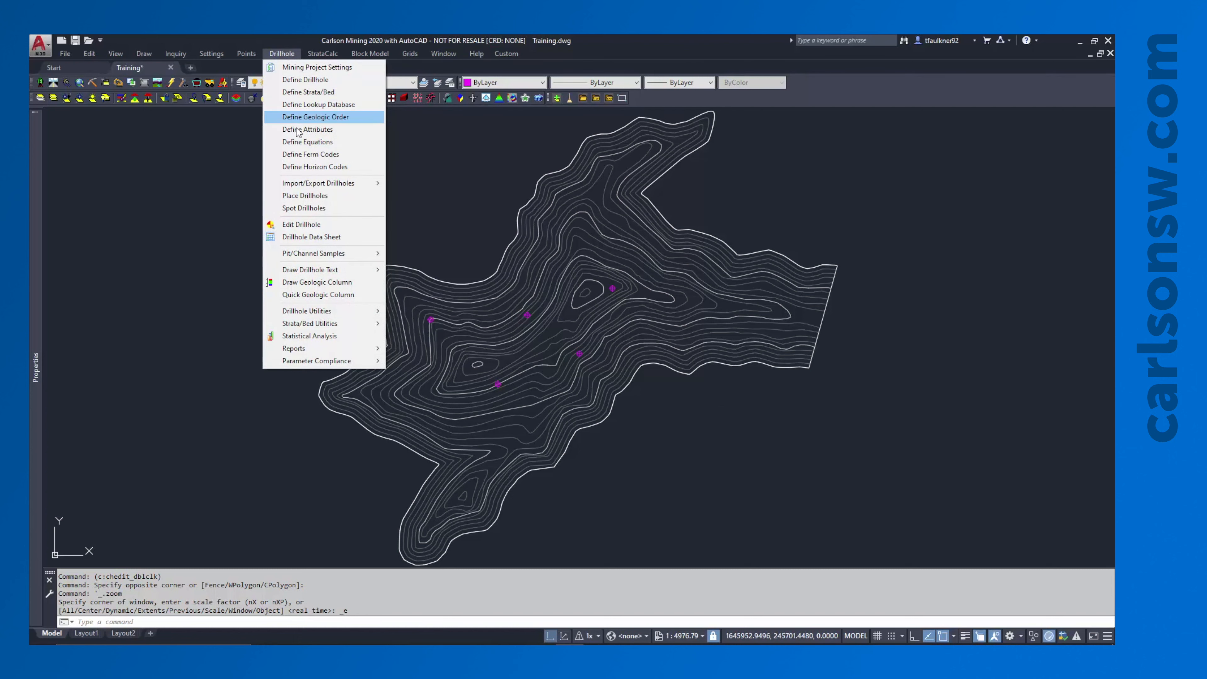
pyautogui.moveTo(304, 185)
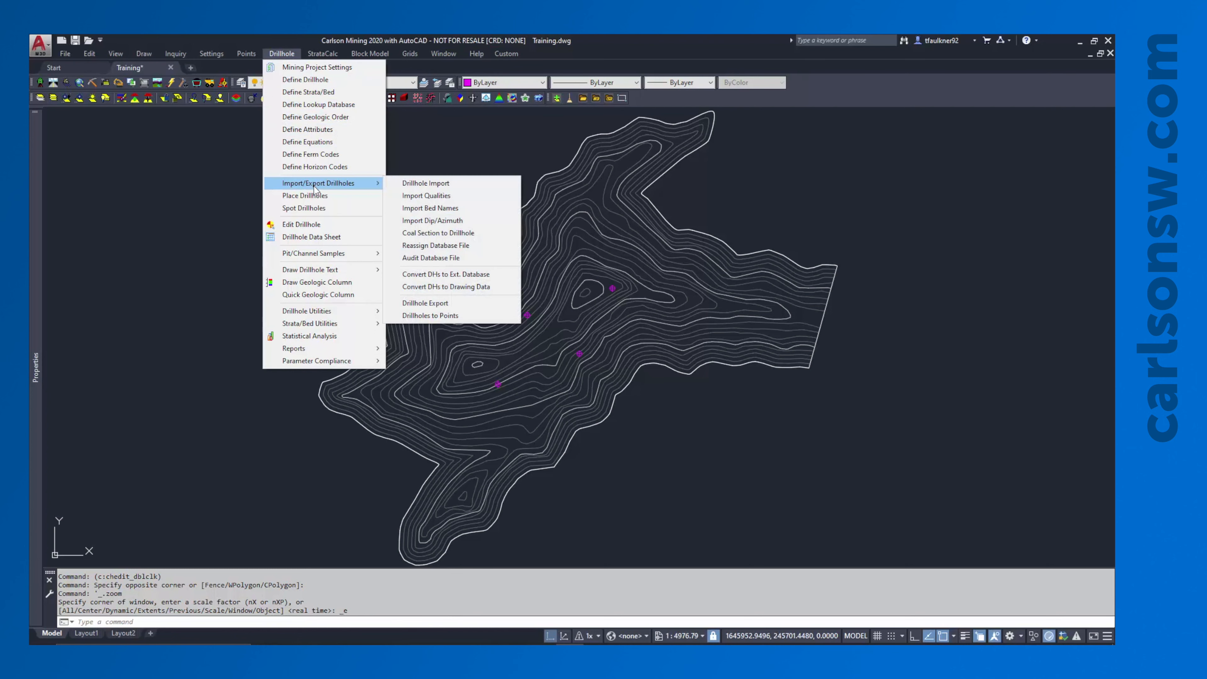
pyautogui.click(421, 305)
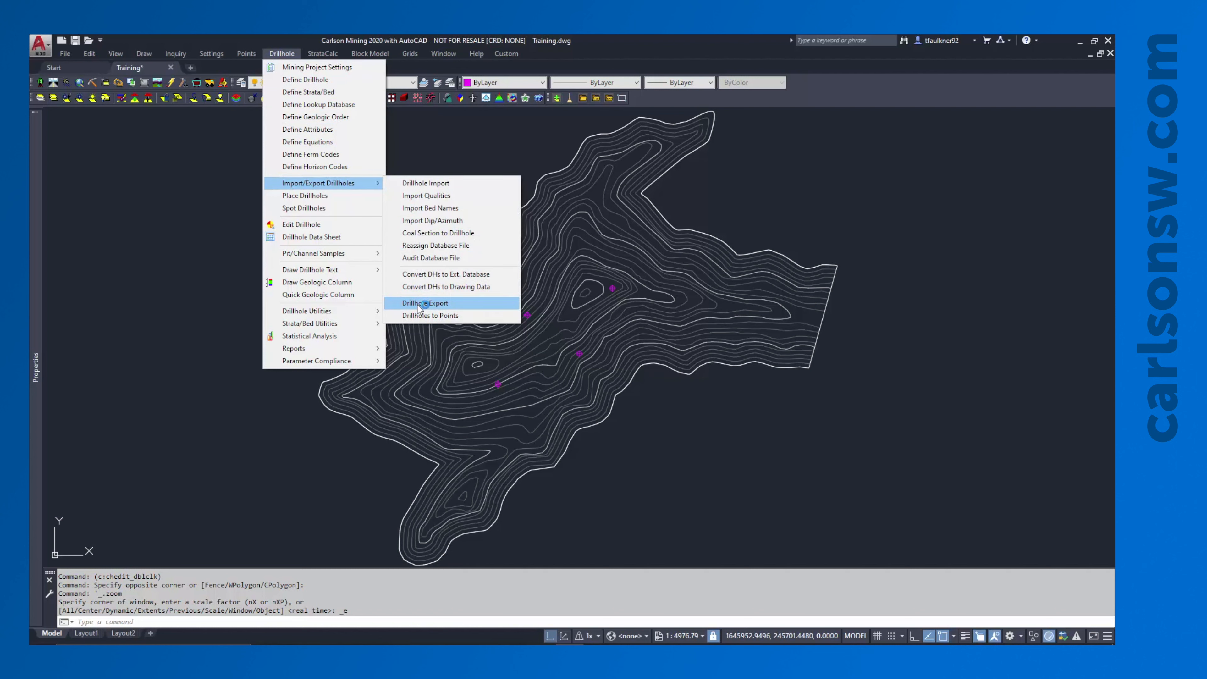
pyautogui.moveTo(326, 351)
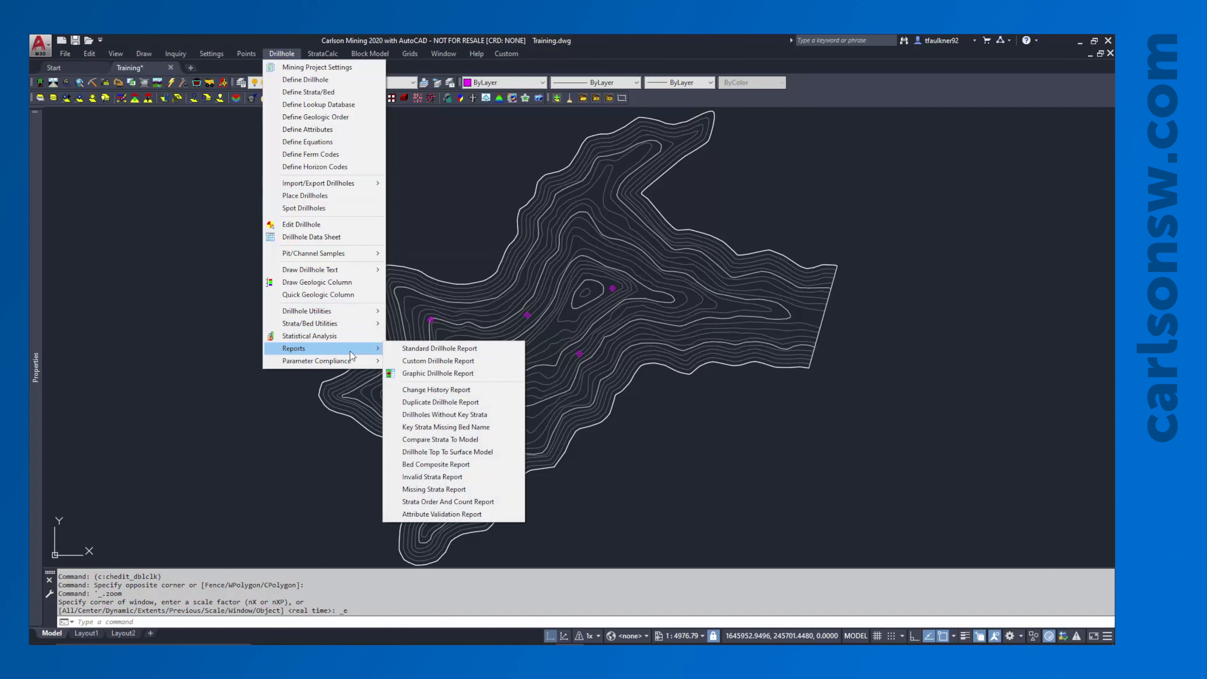
pyautogui.click(423, 361)
pyautogui.click(396, 205)
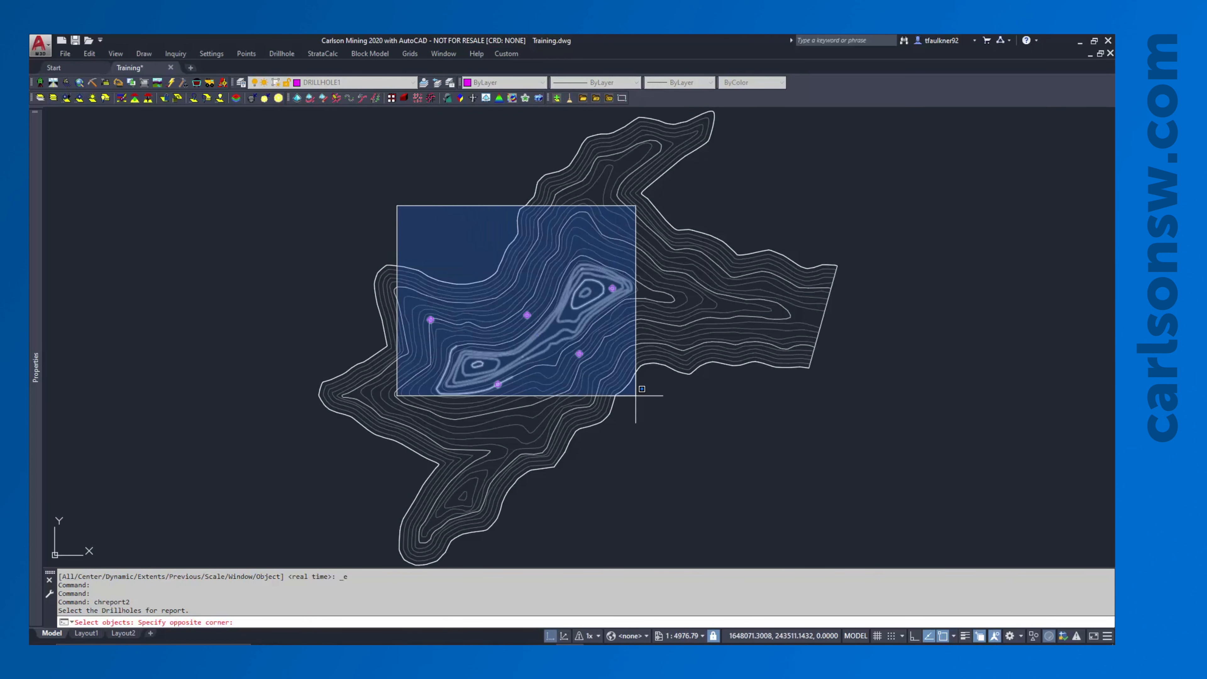
pyautogui.click(663, 425)
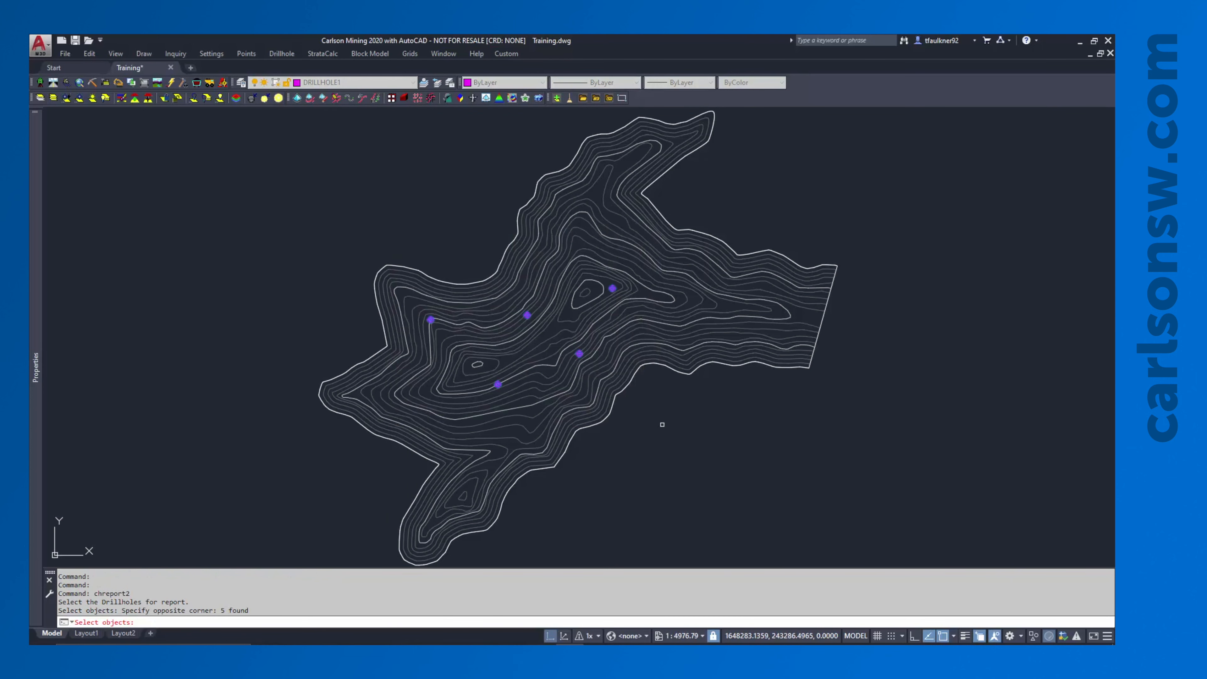
pyautogui.press('Return')
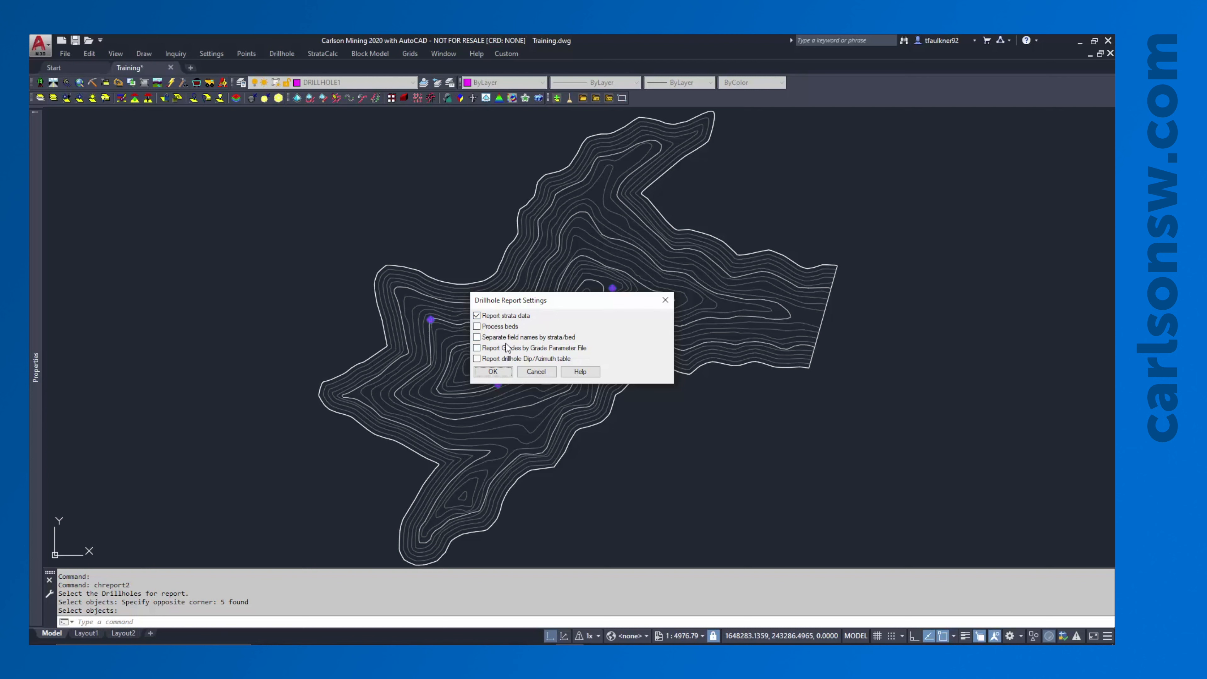
pyautogui.click(493, 371)
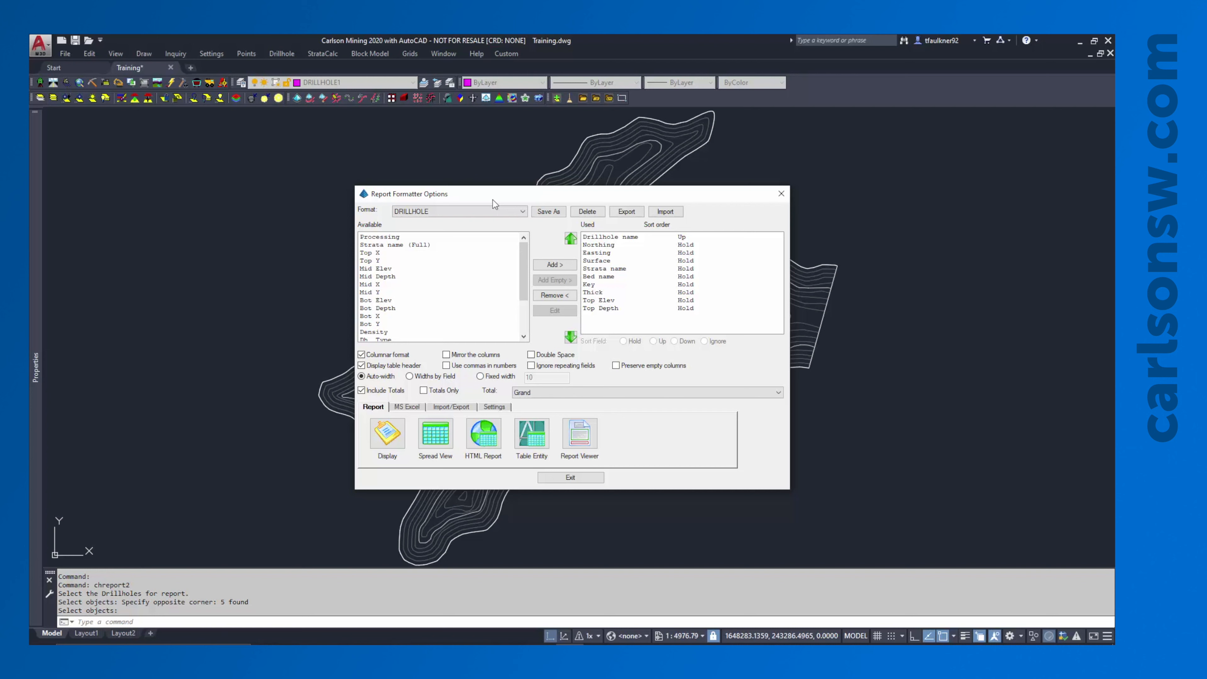
# Step: Replace the report's used fields with every available field and export the report to a new Excel workbook
pyautogui.moveTo(613, 237); pyautogui.dragTo(578, 307)
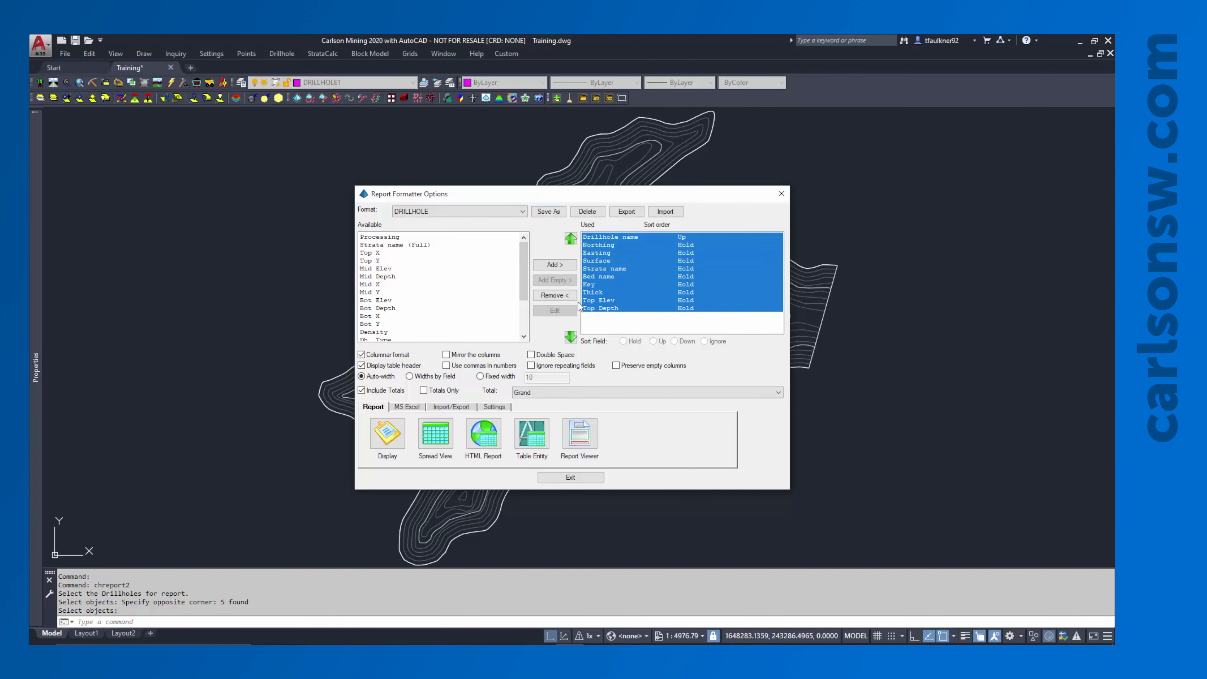
pyautogui.click(559, 295)
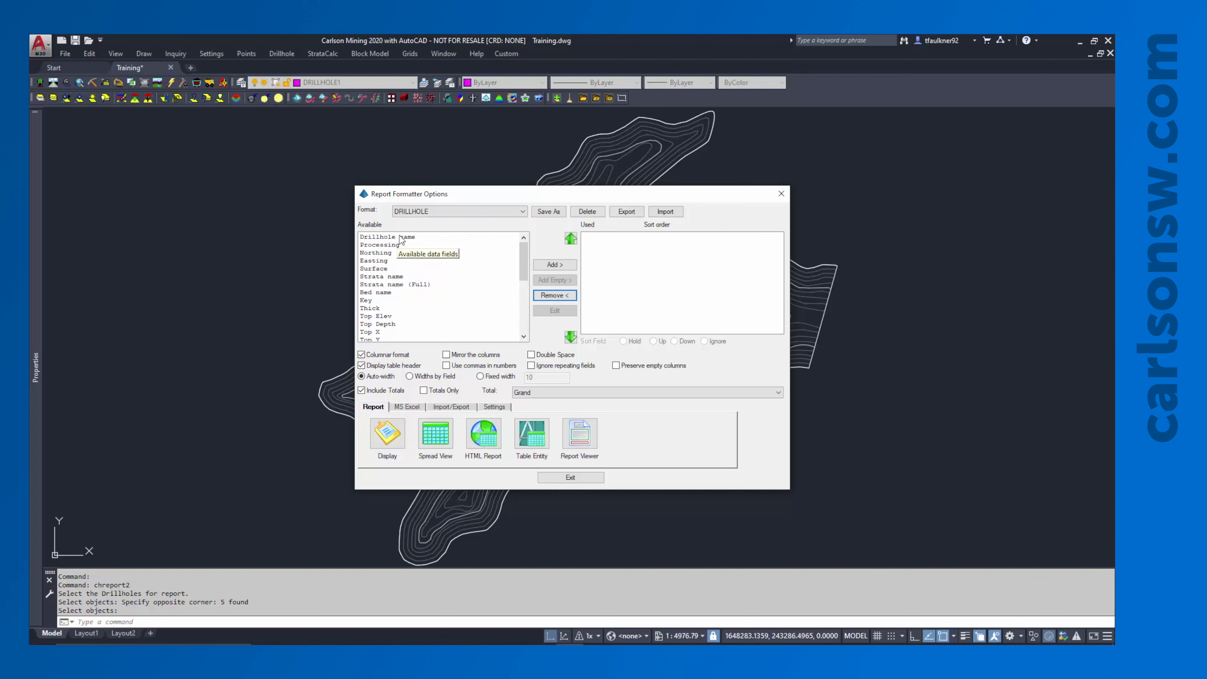
pyautogui.moveTo(394, 236); pyautogui.dragTo(394, 380)
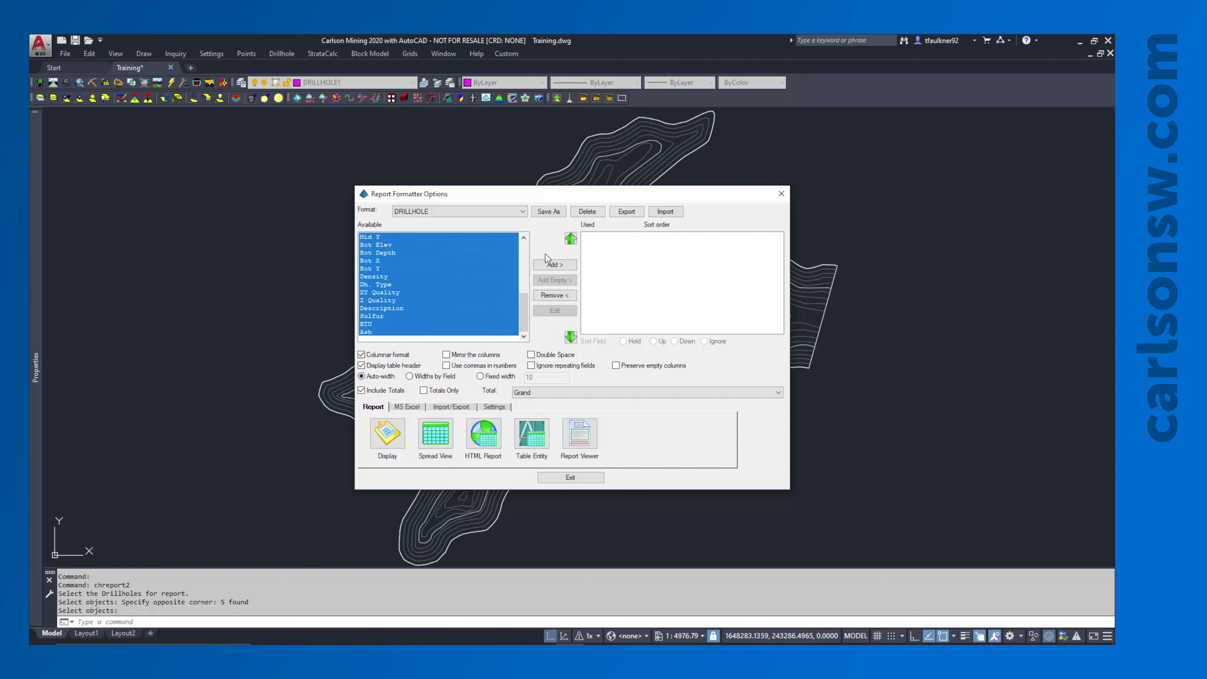
pyautogui.click(555, 266)
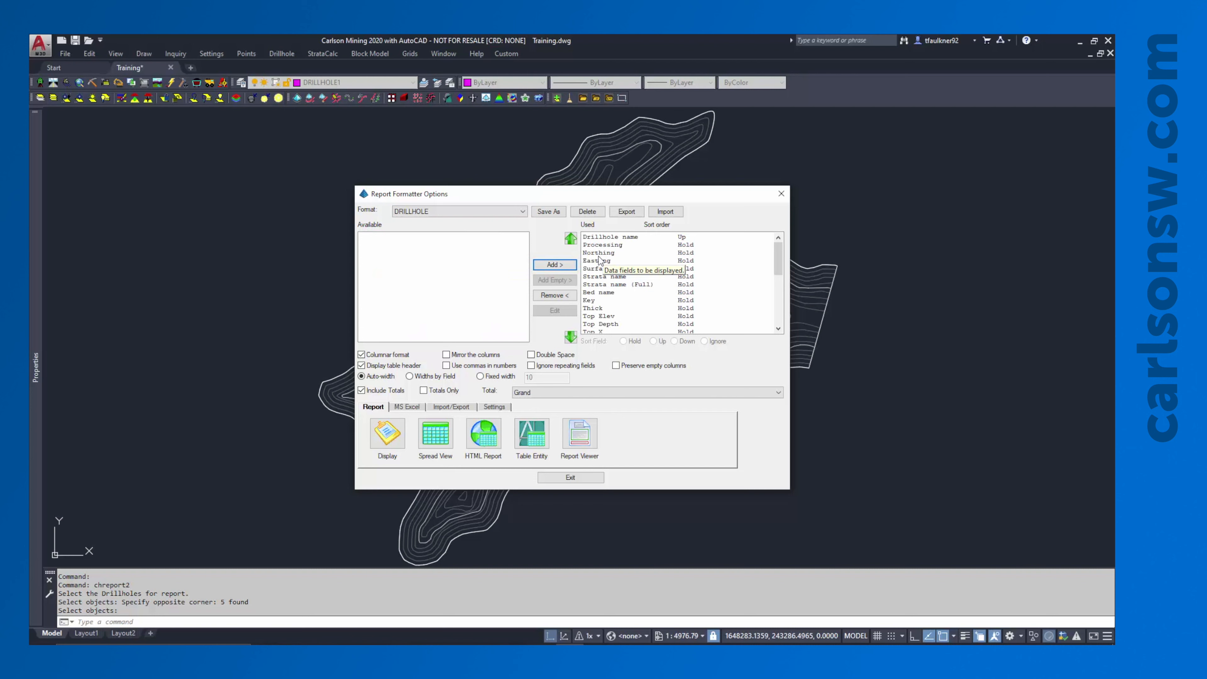
pyautogui.click(419, 405)
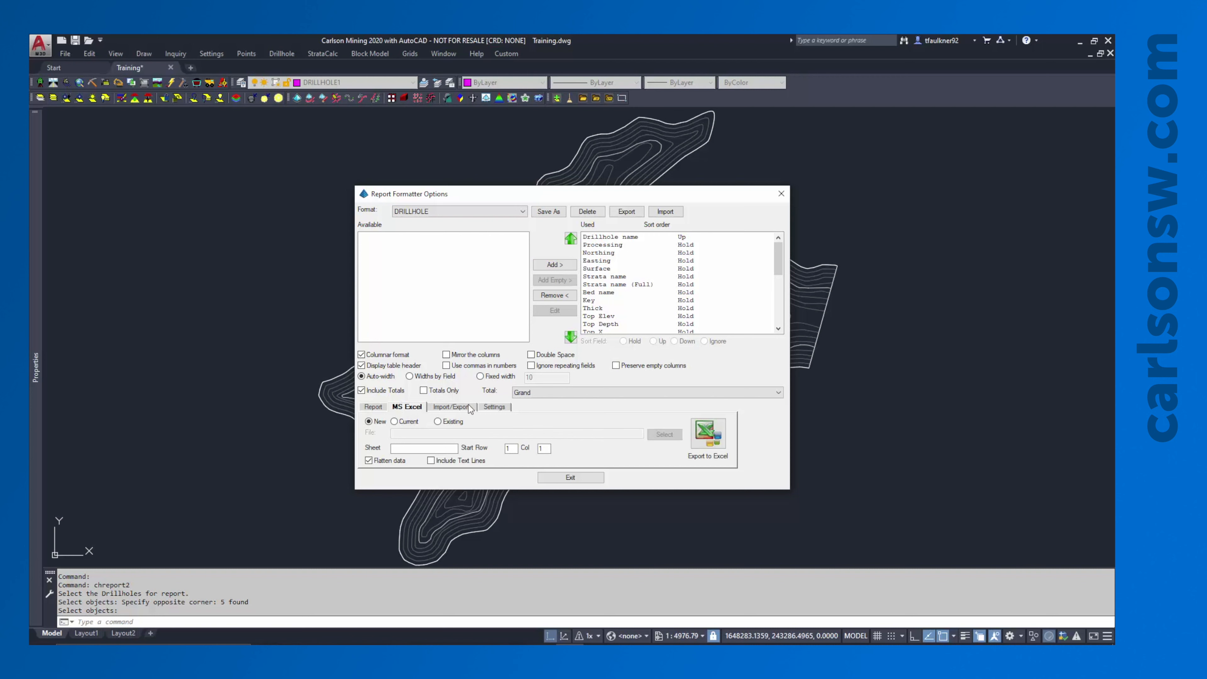
pyautogui.click(718, 436)
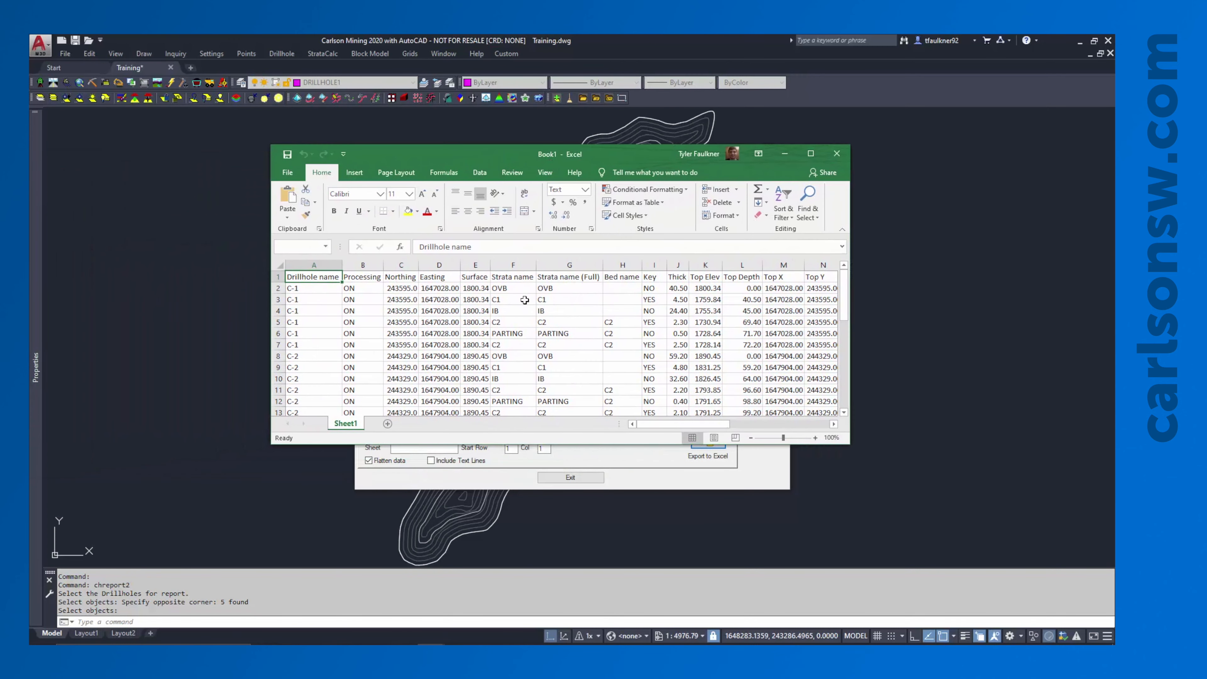
# Step: Look over the exported drillhole data in the workbook, then close it without saving and leave the report formatter
pyautogui.click(332, 288)
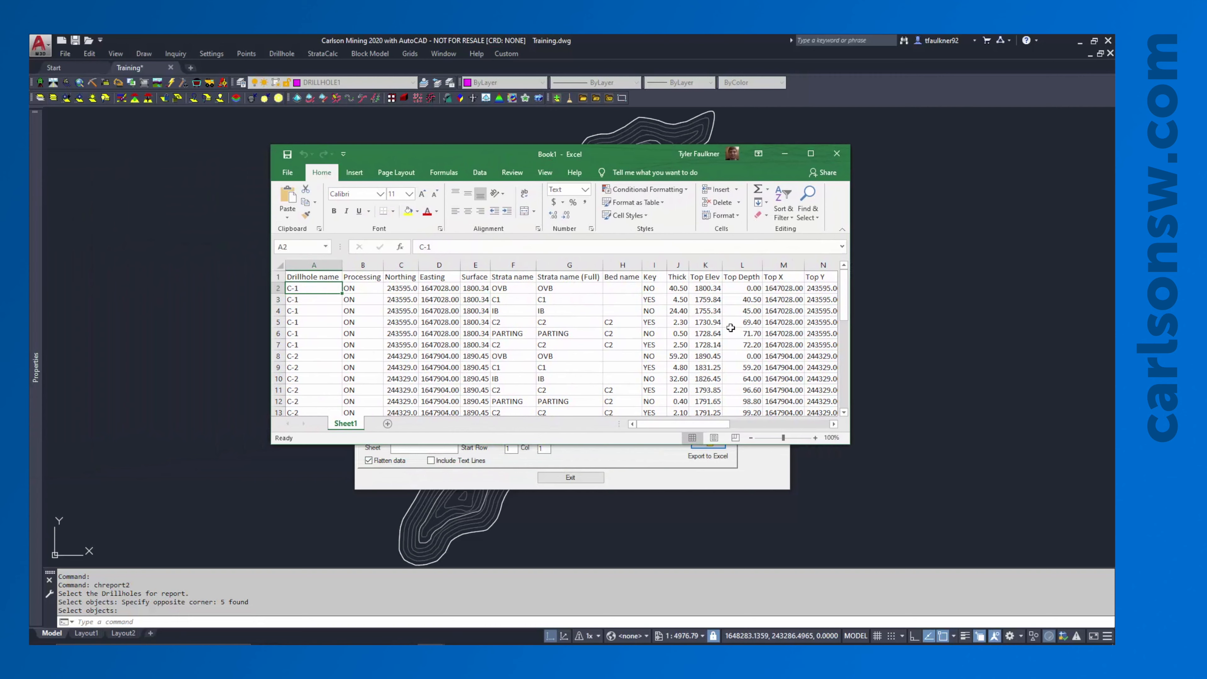
pyautogui.moveTo(693, 422)
pyautogui.mouseDown()
pyautogui.moveTo(770, 424)
pyautogui.moveTo(687, 421)
pyautogui.mouseUp()
pyautogui.click(836, 153)
pyautogui.click(606, 379)
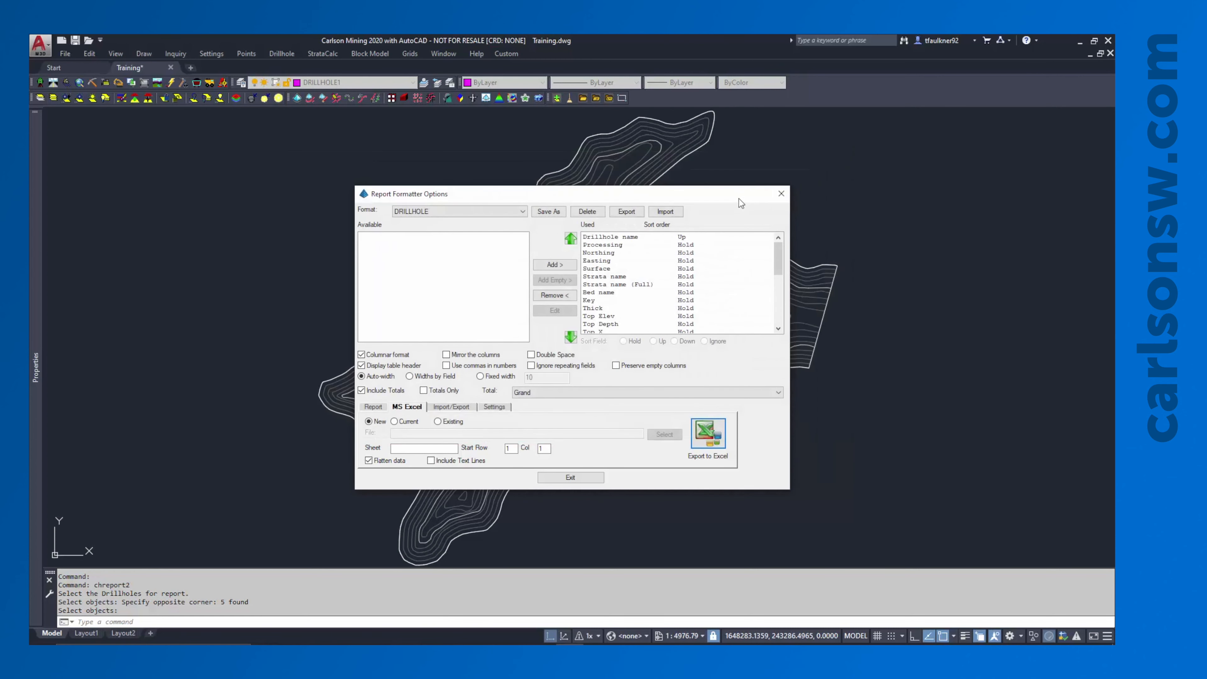
pyautogui.click(779, 194)
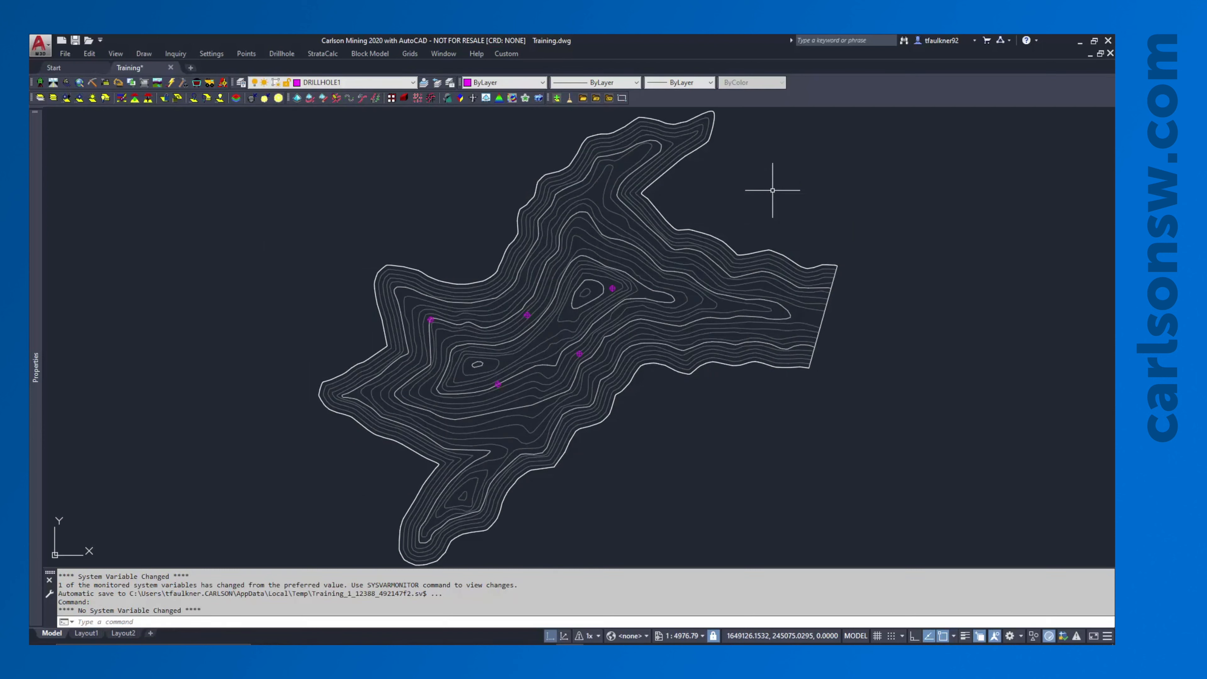
# Step: Start marking compliance drillholes and choose THICKNESS as the first compliance parameter
pyautogui.click(297, 54)
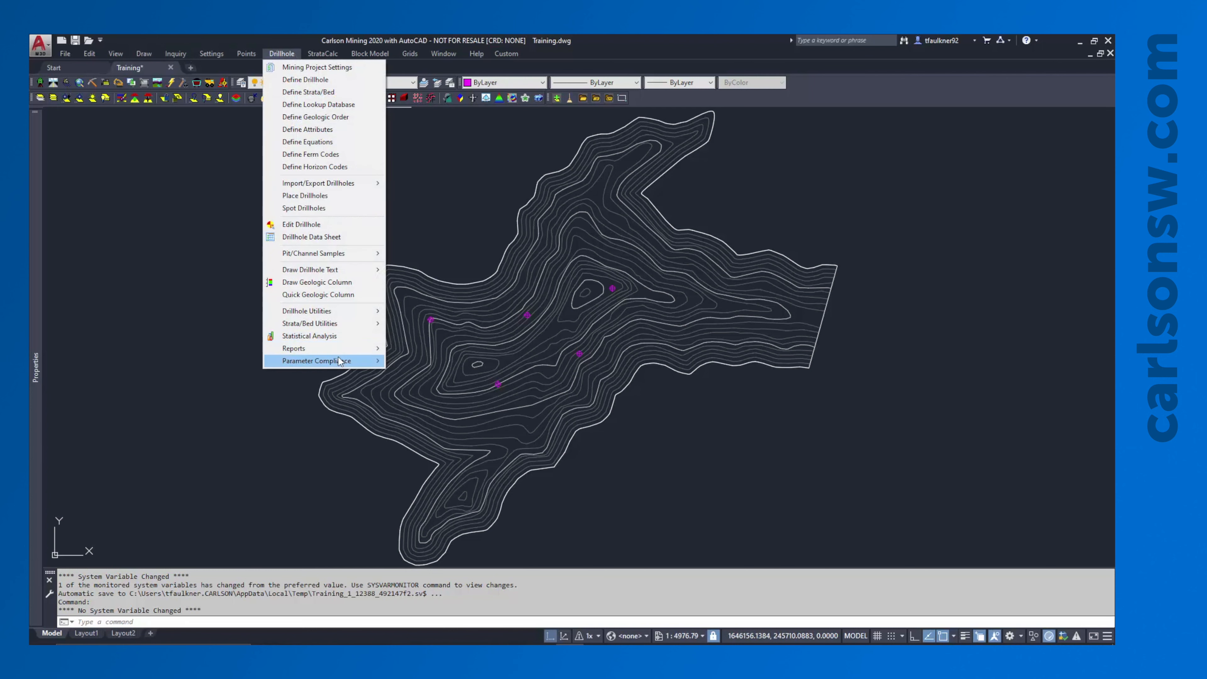
pyautogui.moveTo(338, 363)
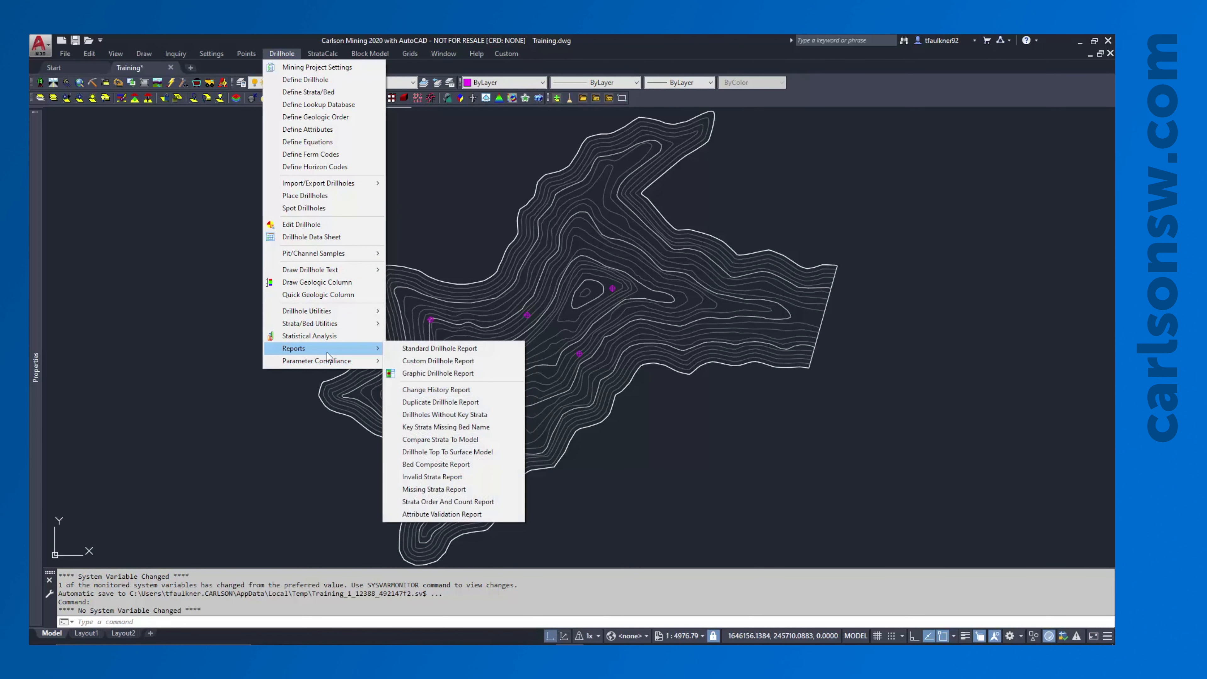
pyautogui.click(444, 477)
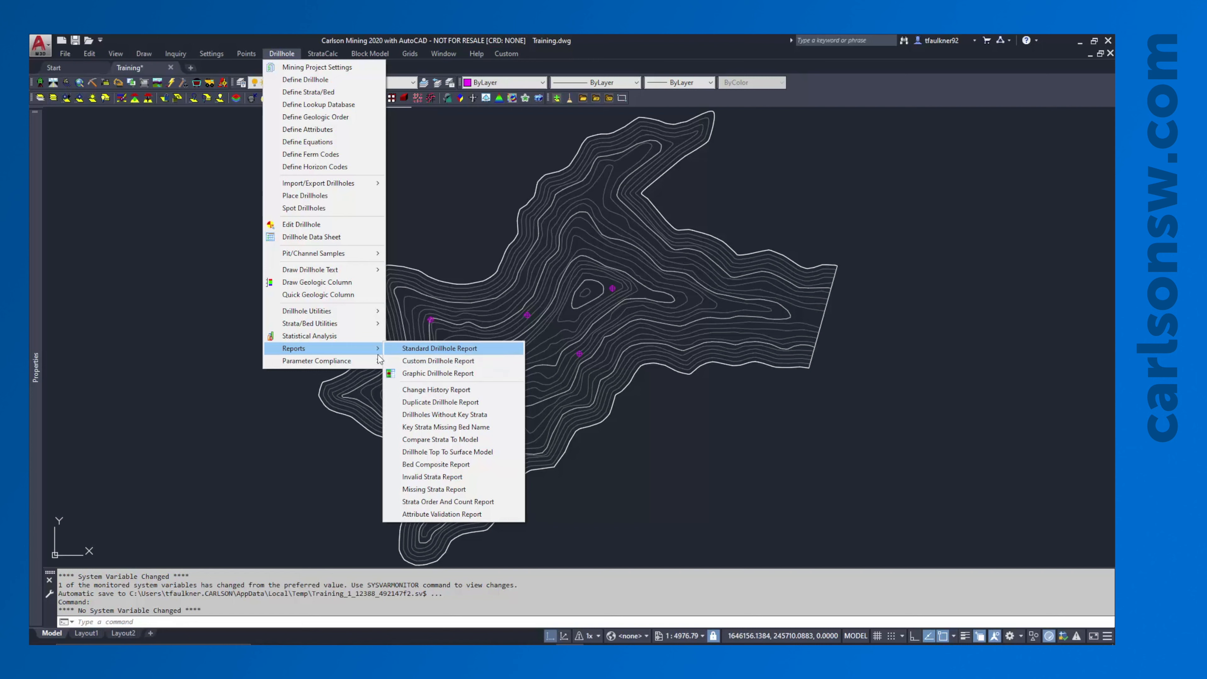
pyautogui.moveTo(330, 362)
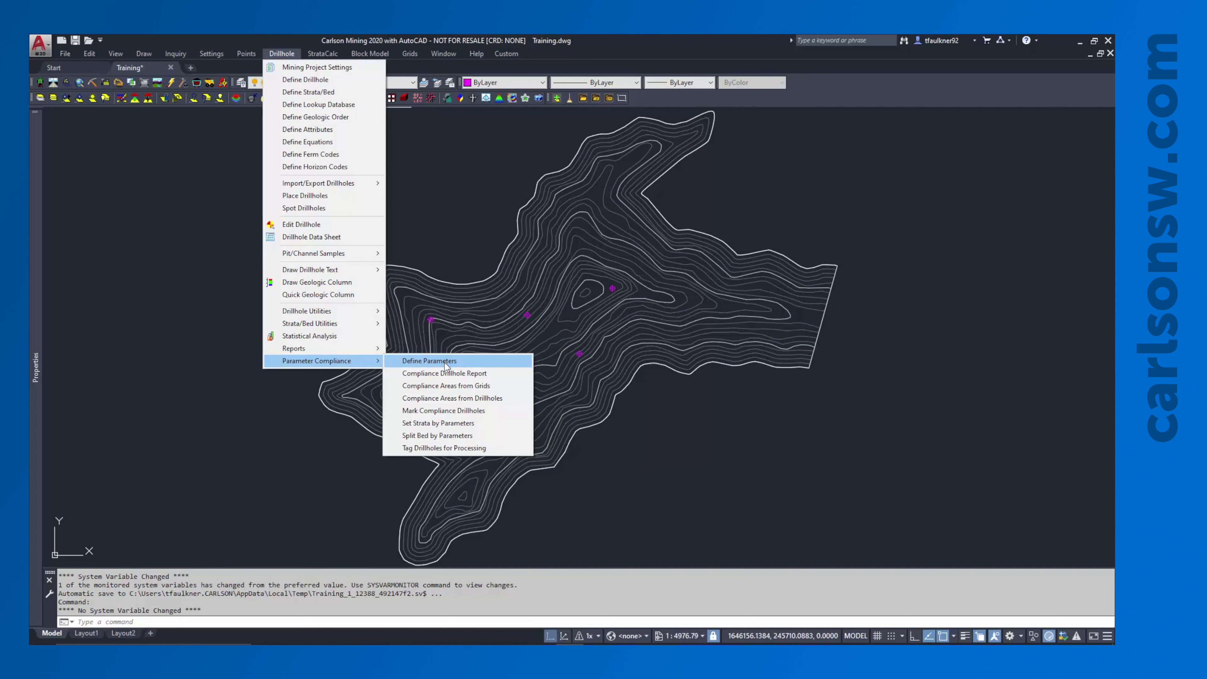
pyautogui.click(438, 412)
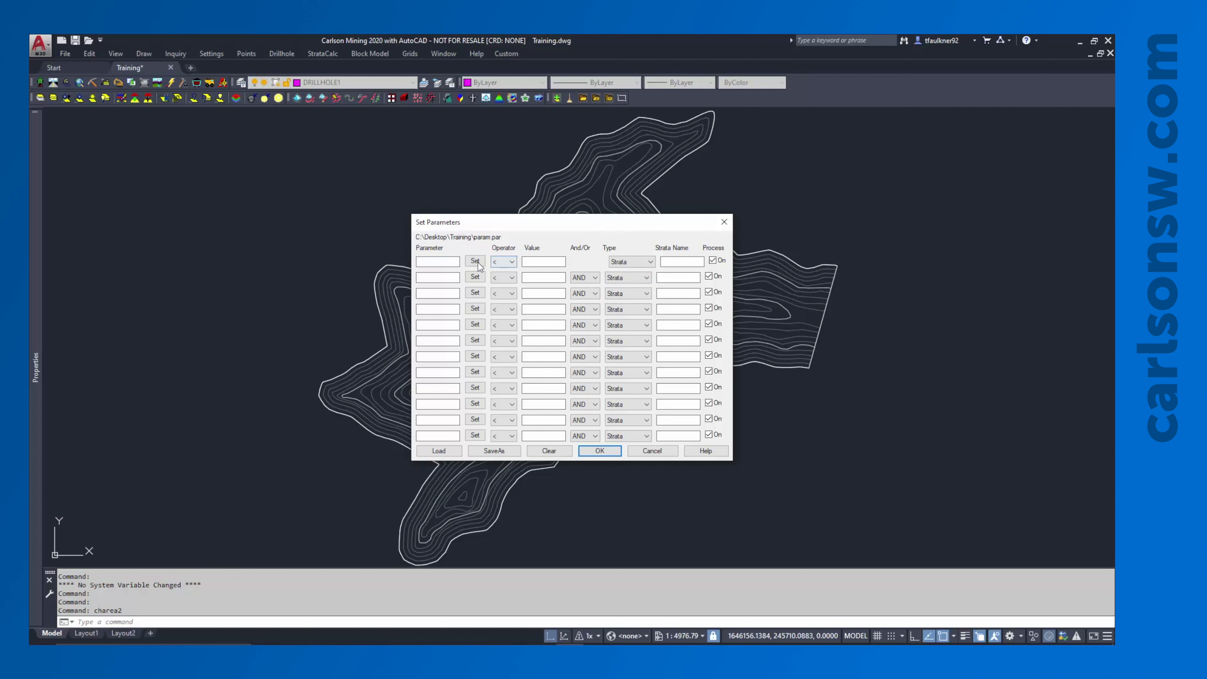
pyautogui.click(442, 259)
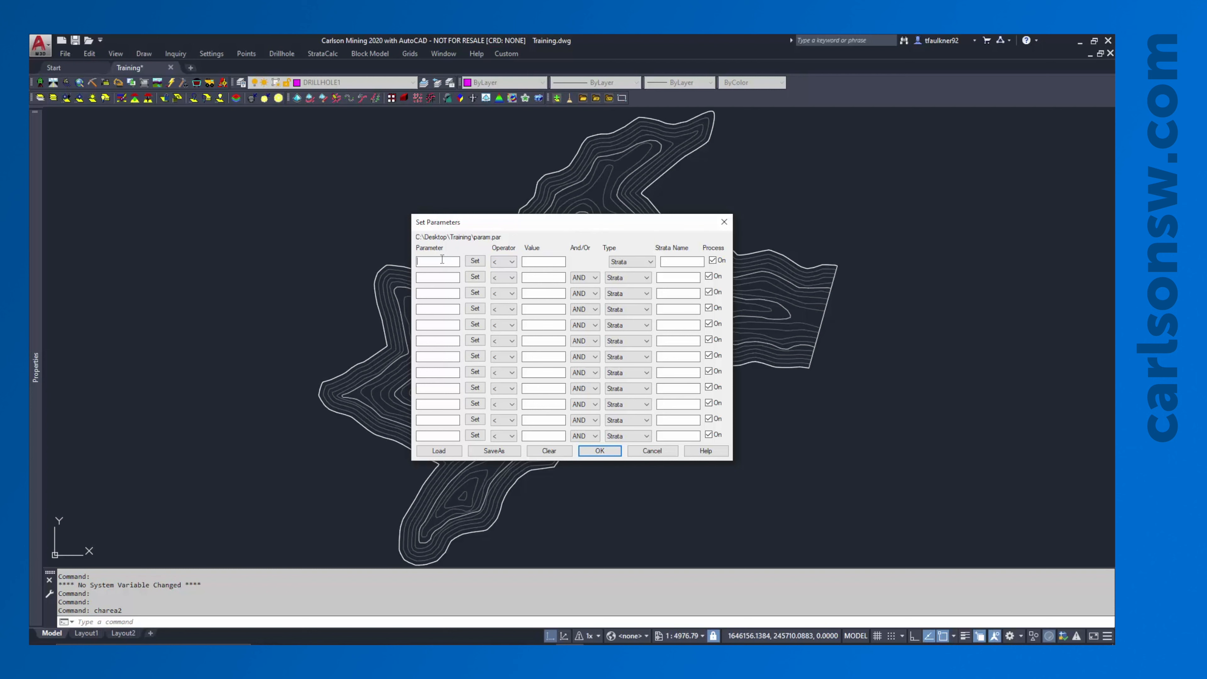
pyautogui.click(473, 263)
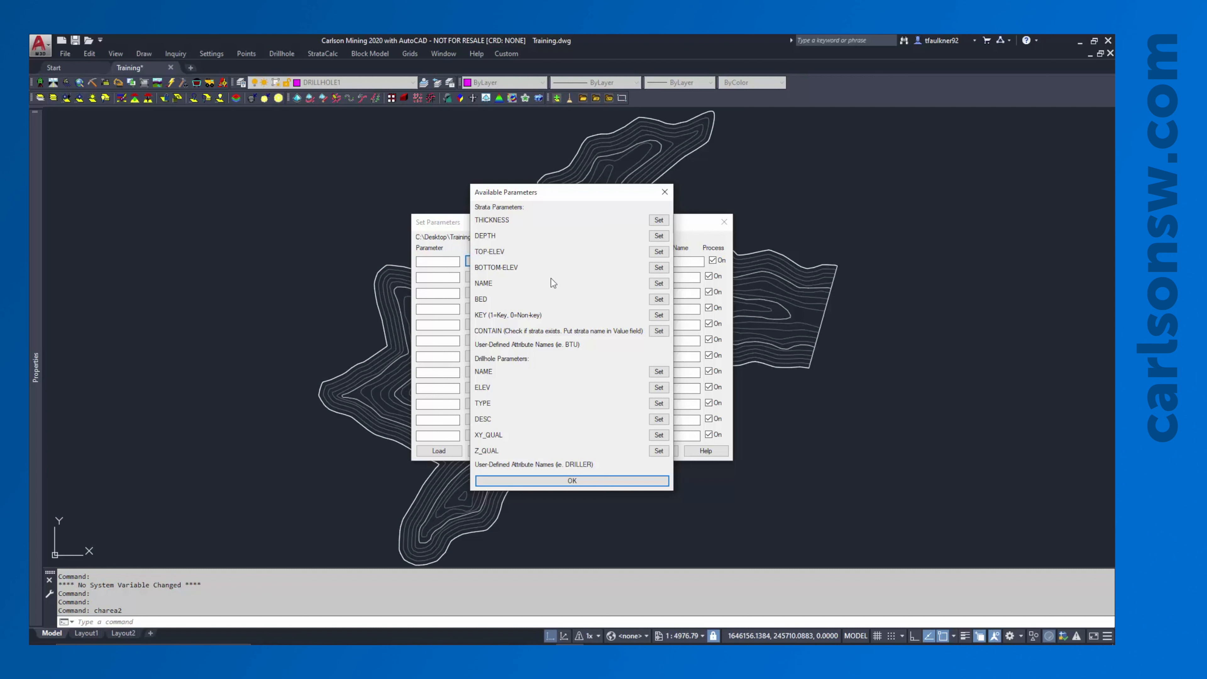
pyautogui.click(658, 220)
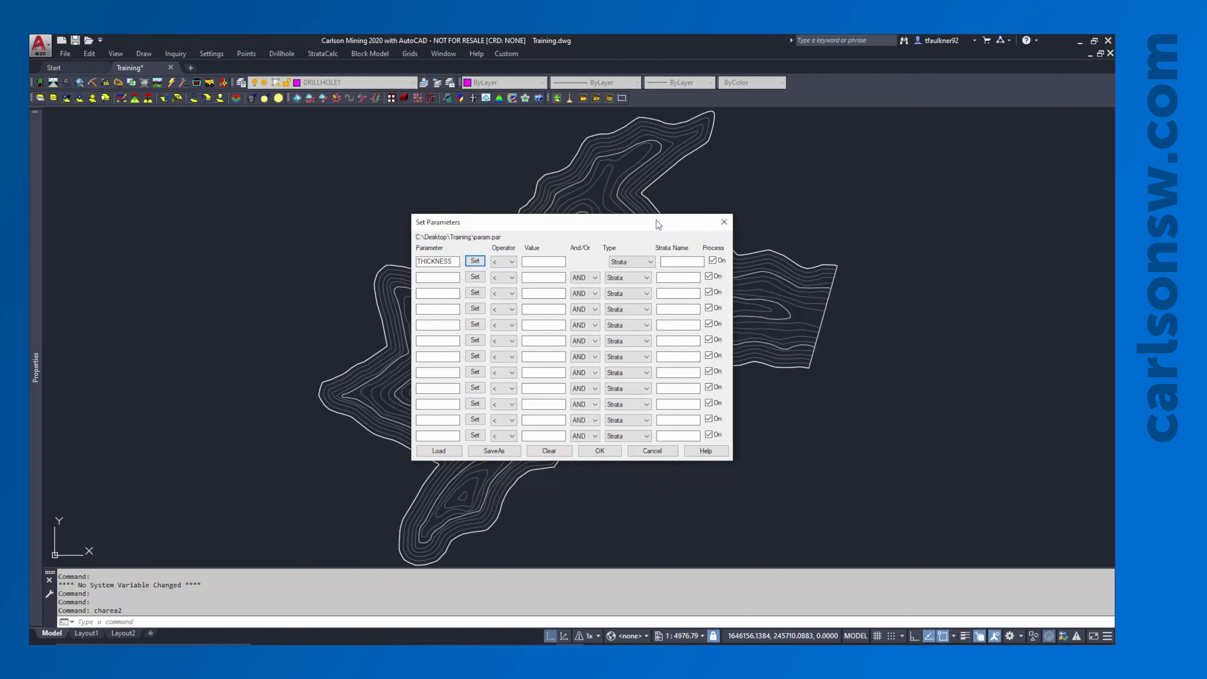
# Step: Set the thickness condition to greater than 40 for the OVB strata and accept the parameters
pyautogui.click(494, 265)
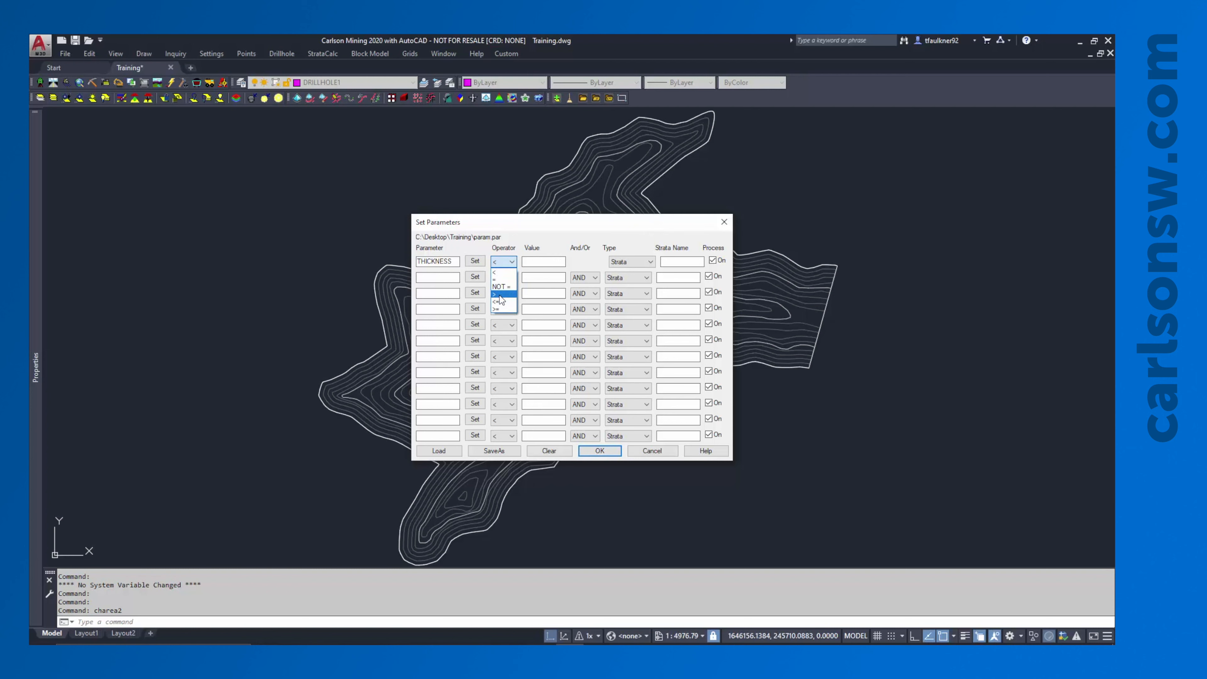
pyautogui.click(500, 295)
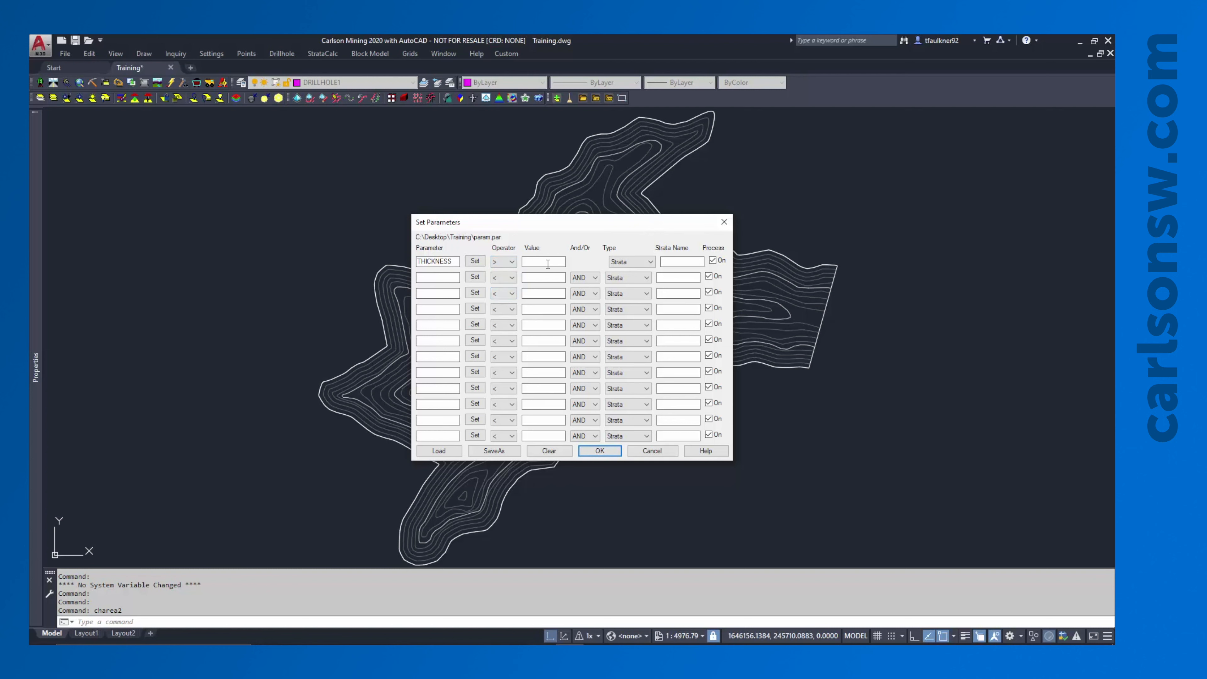
pyautogui.write('40')
pyautogui.click(677, 261)
pyautogui.write('OVB')
pyautogui.click(604, 451)
pyautogui.click(601, 450)
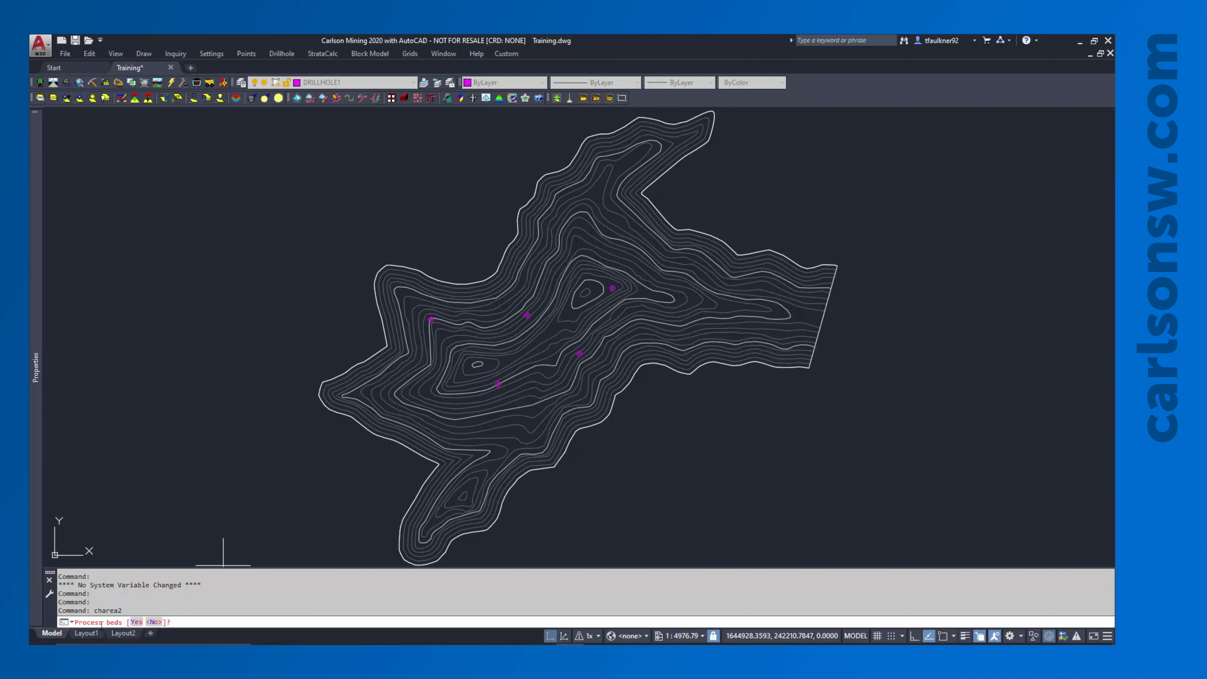
# Step: Analyze all drillholes in full without processing beds, marking compliant ones with circles of size 100.0 on layer COREMARK
pyautogui.click(154, 621)
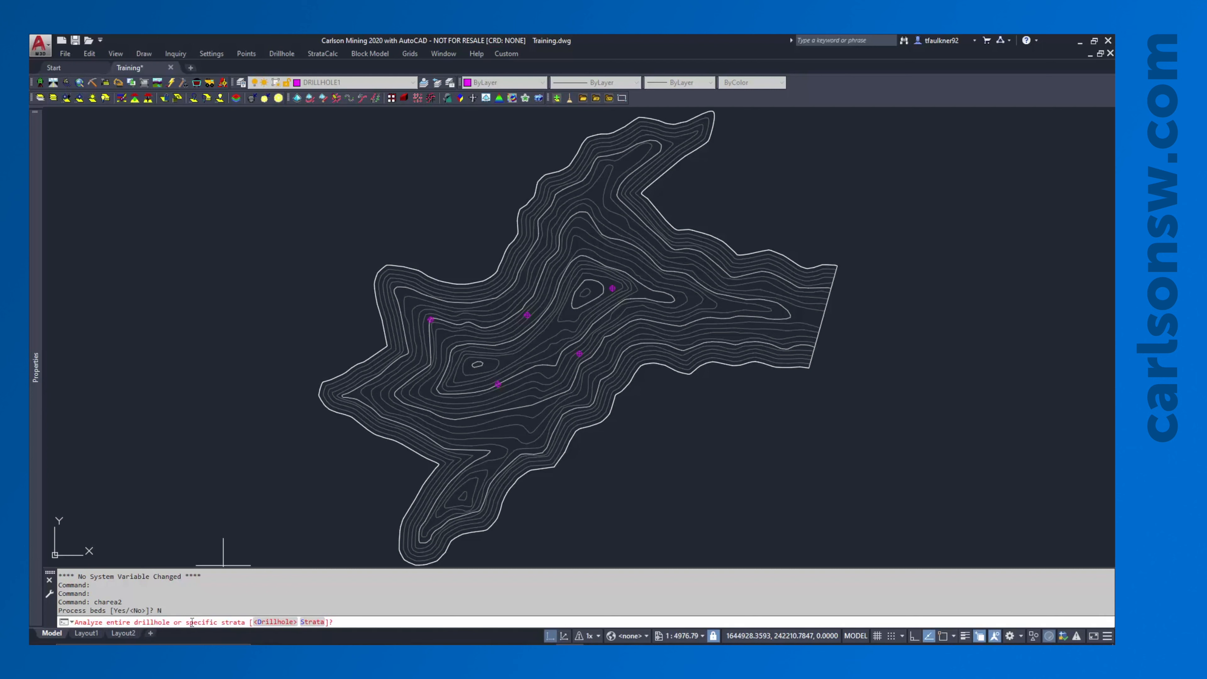
pyautogui.click(276, 622)
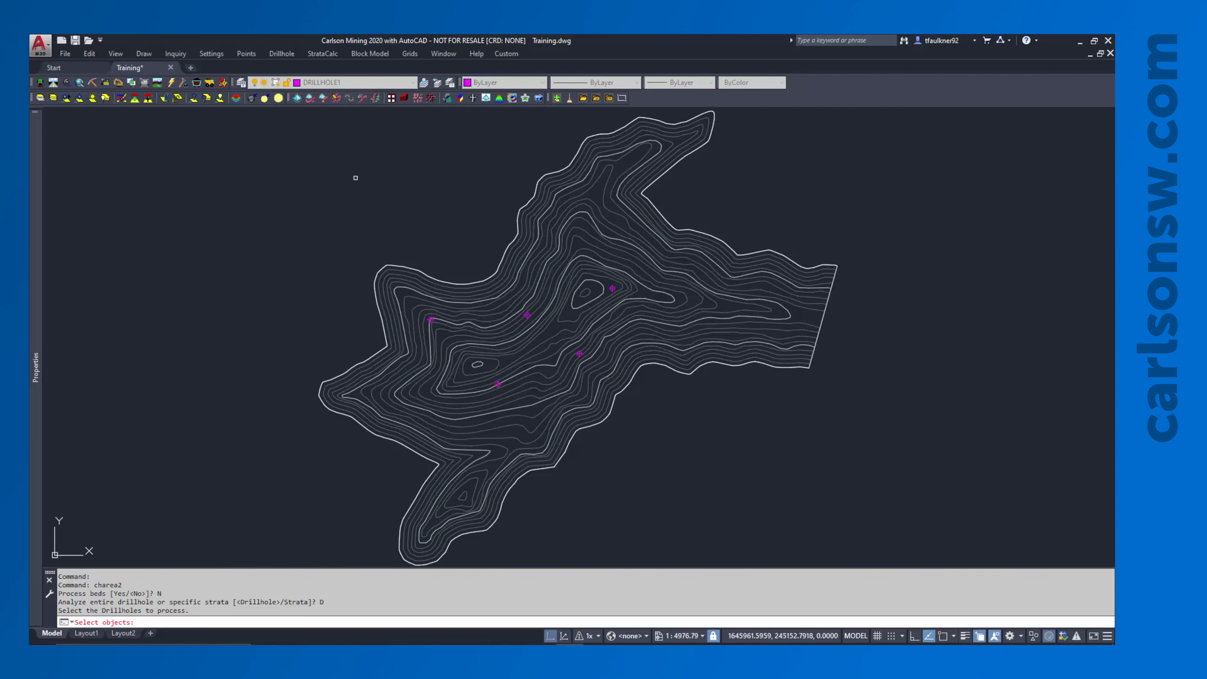
pyautogui.click(355, 178)
pyautogui.click(705, 446)
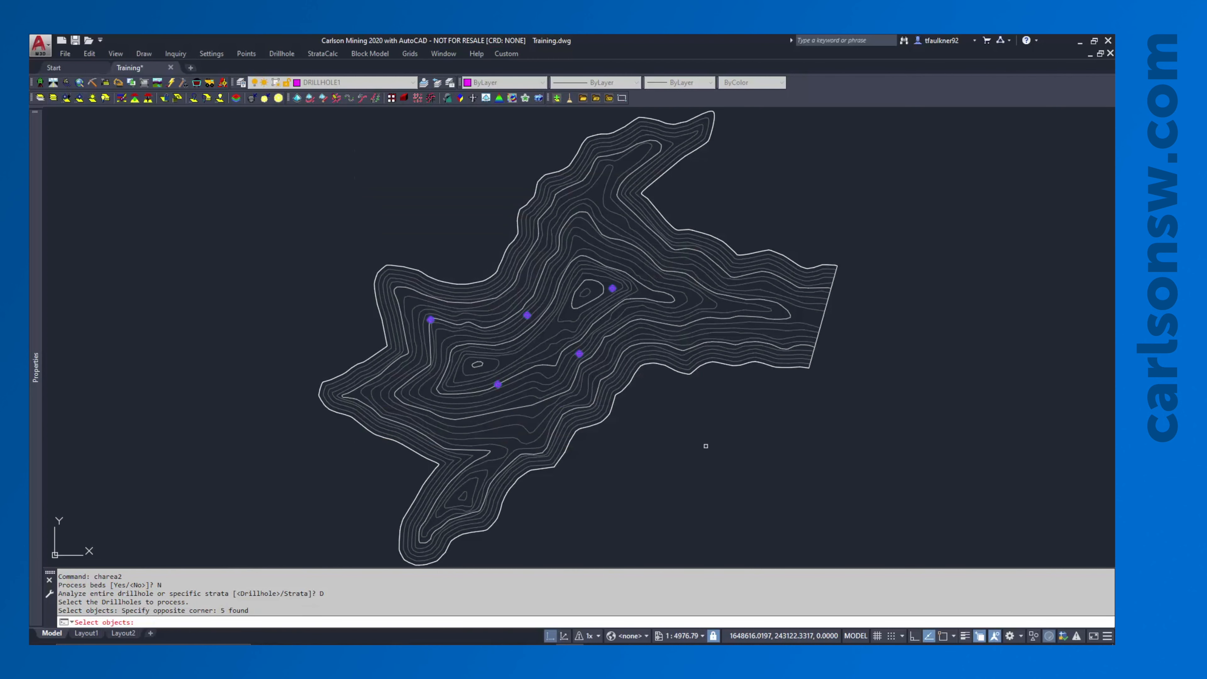
pyautogui.press('Return')
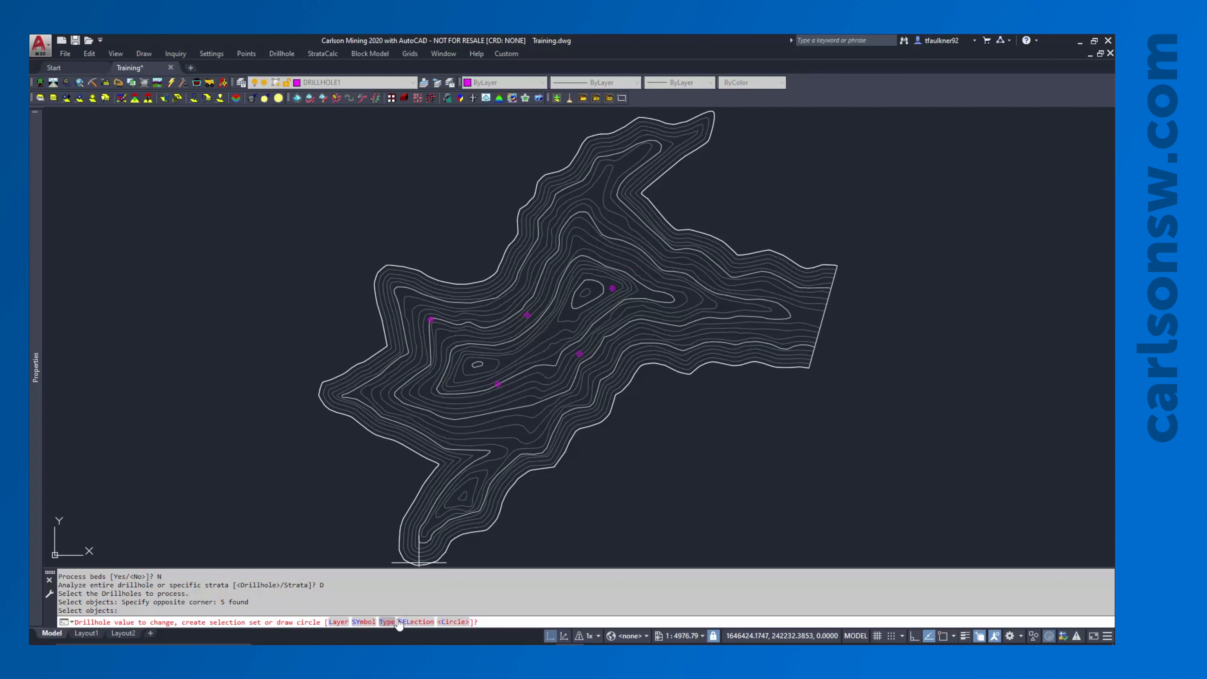
pyautogui.click(457, 625)
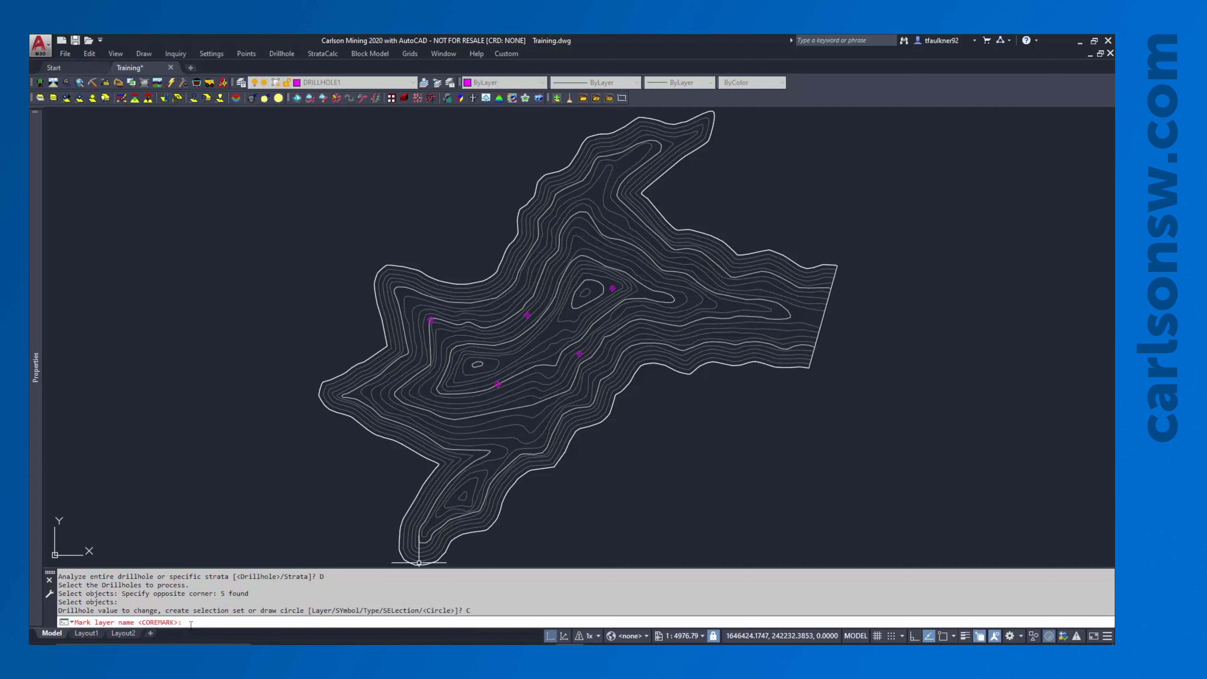
pyautogui.press('Return')
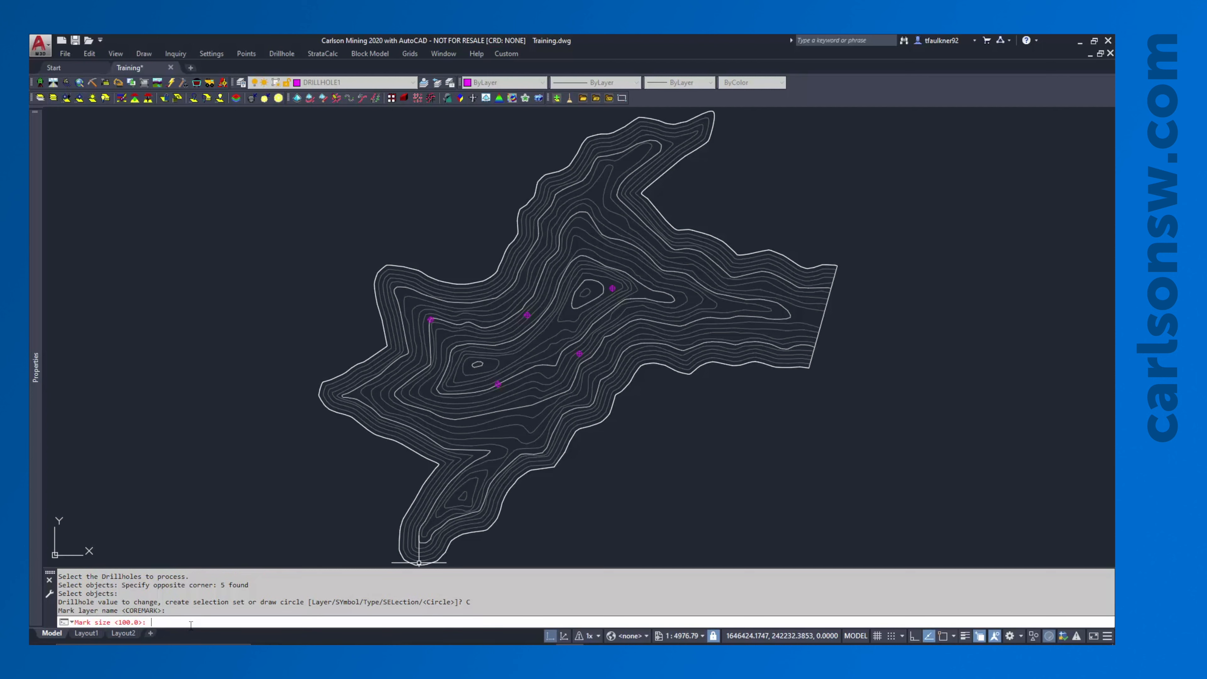
pyautogui.press('Return')
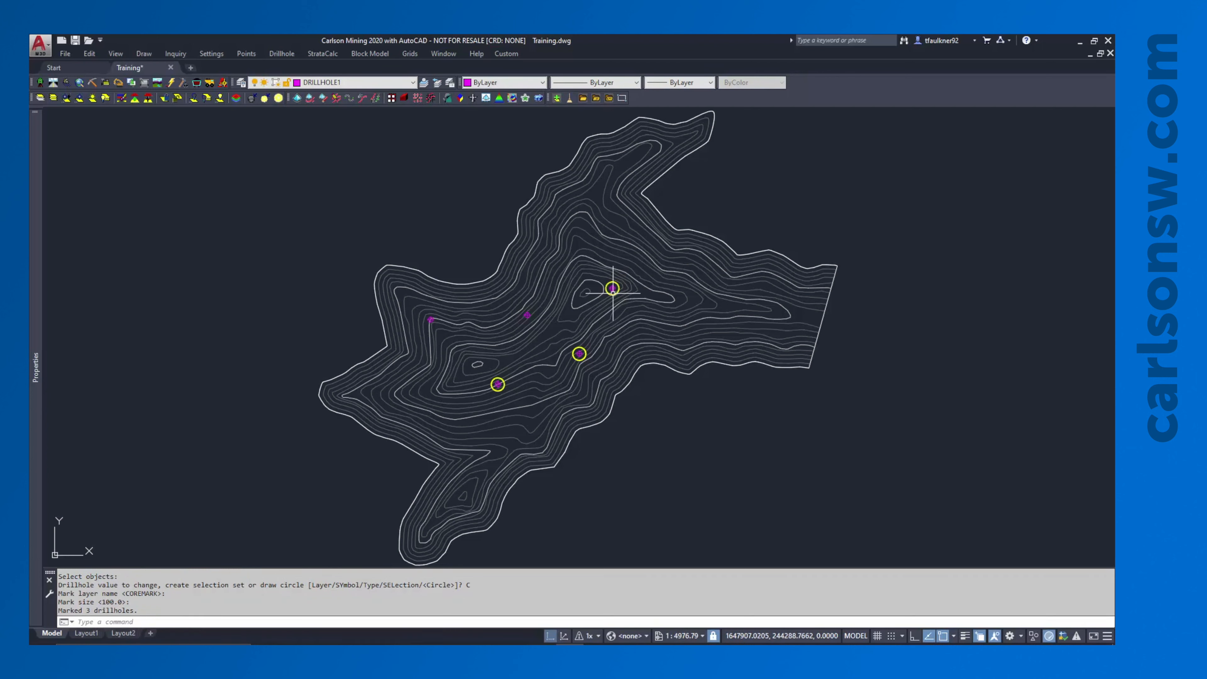
# Step: Check the OVB thickness in unmarked drillhole C-3 and circled drillhole C-2, closing each without saving
pyautogui.moveTo(527, 315)
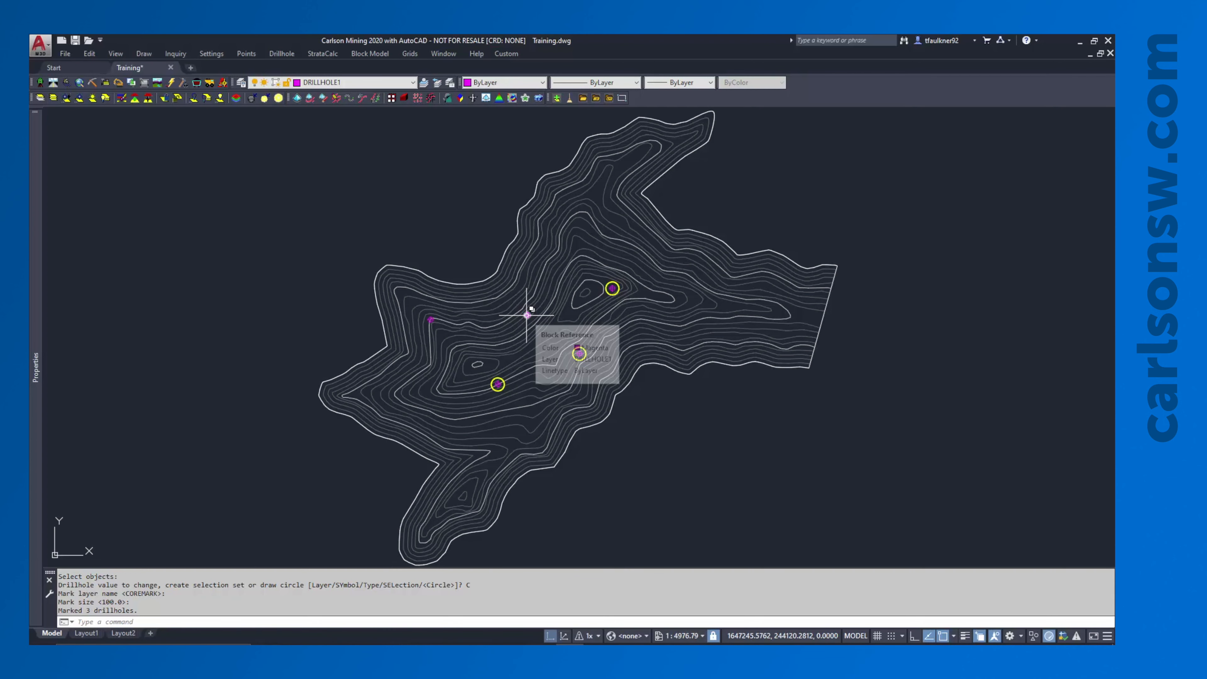
pyautogui.scroll(4, 527, 315)
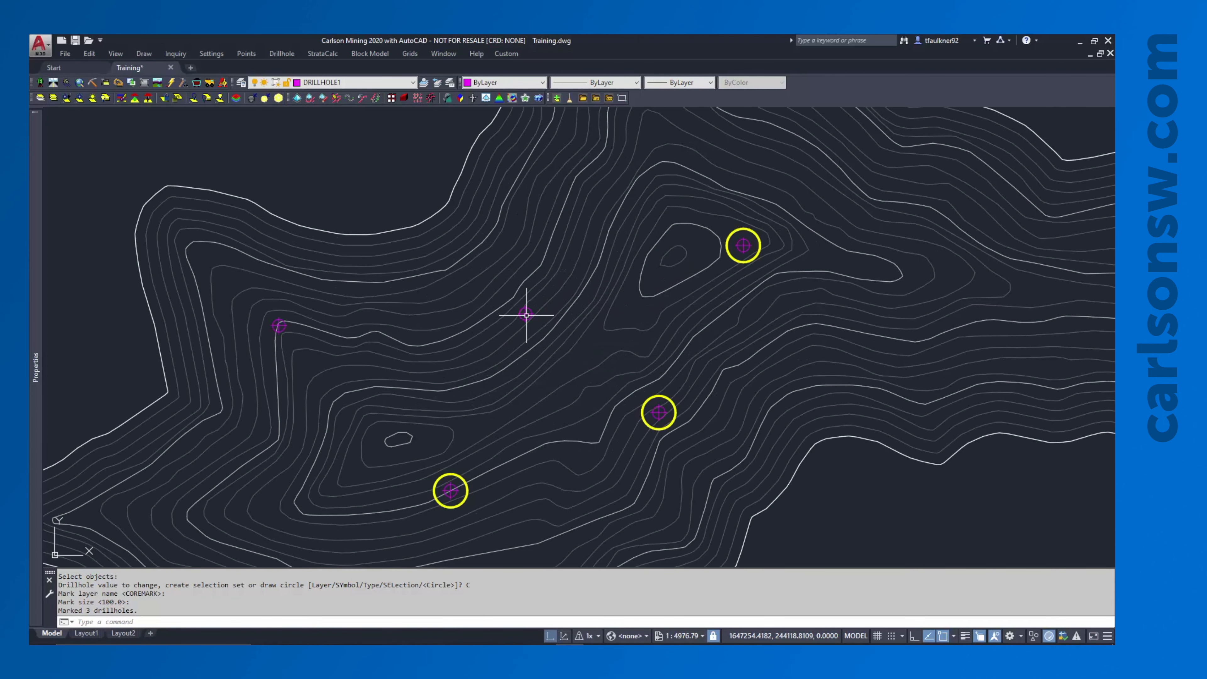
pyautogui.doubleClick(531, 311)
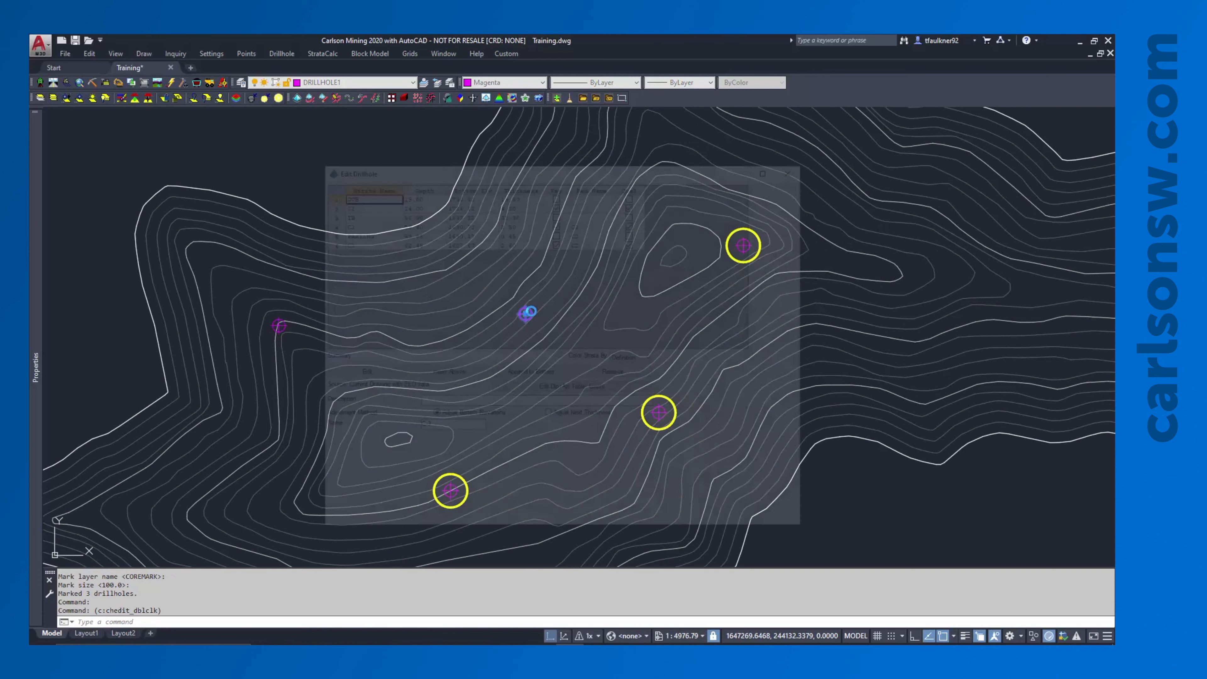
pyautogui.click(507, 195)
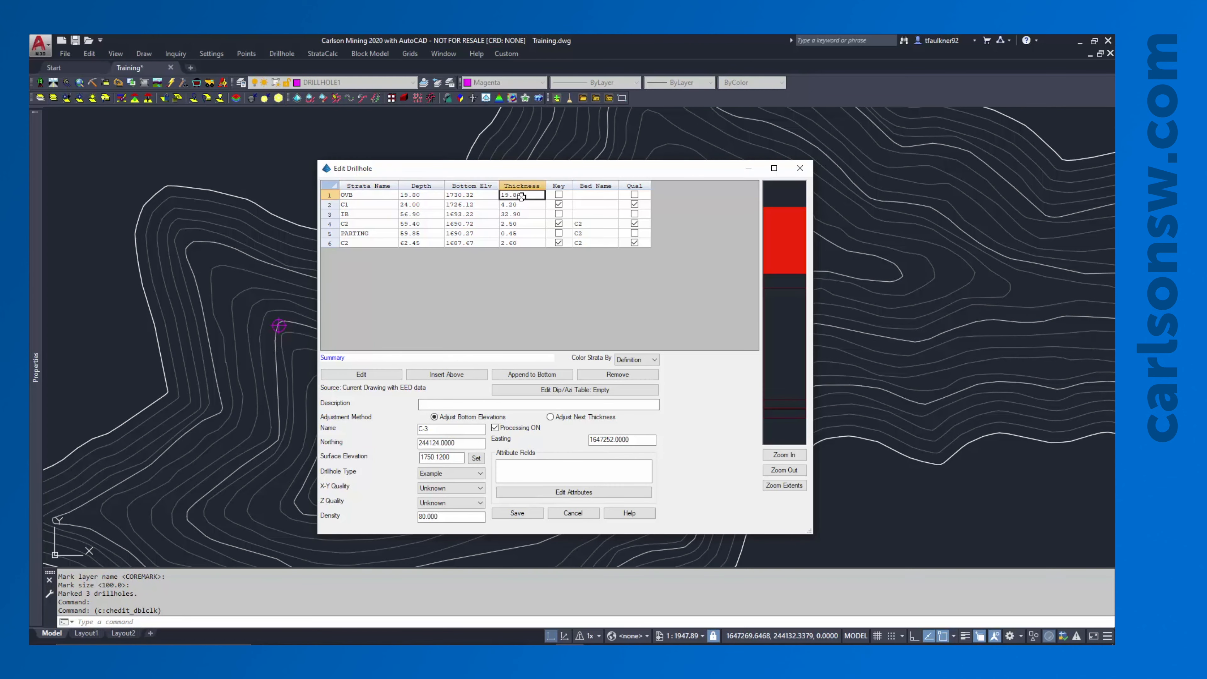
pyautogui.click(800, 169)
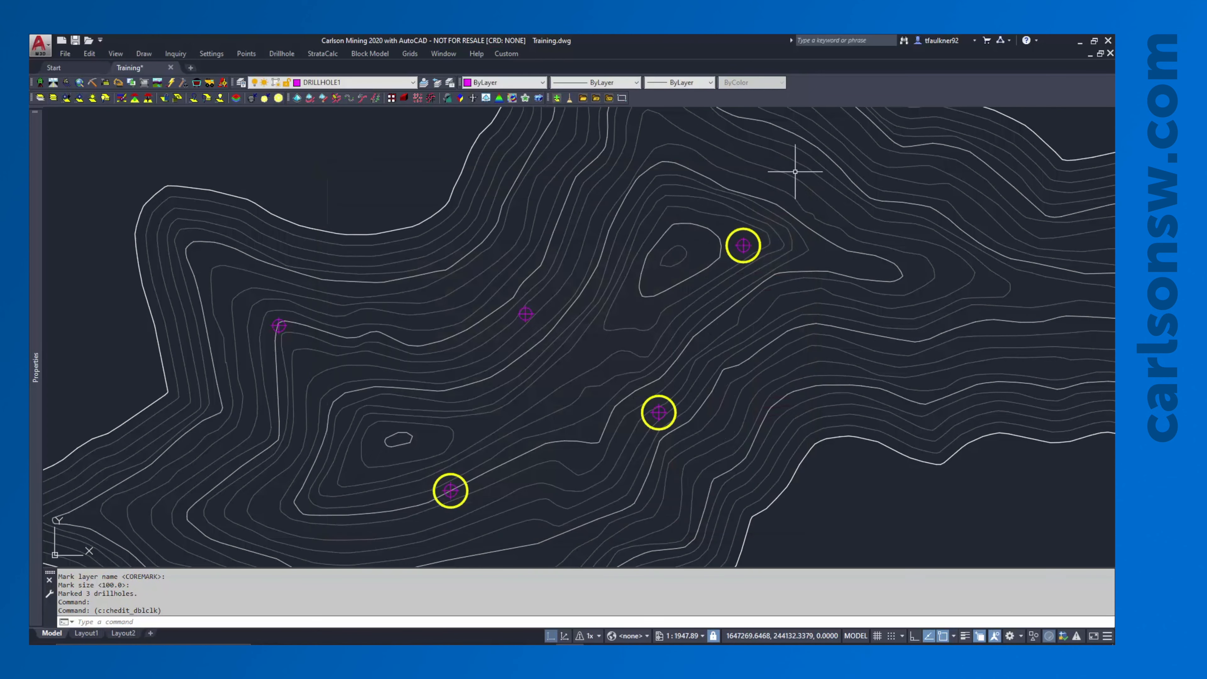
pyautogui.doubleClick(742, 245)
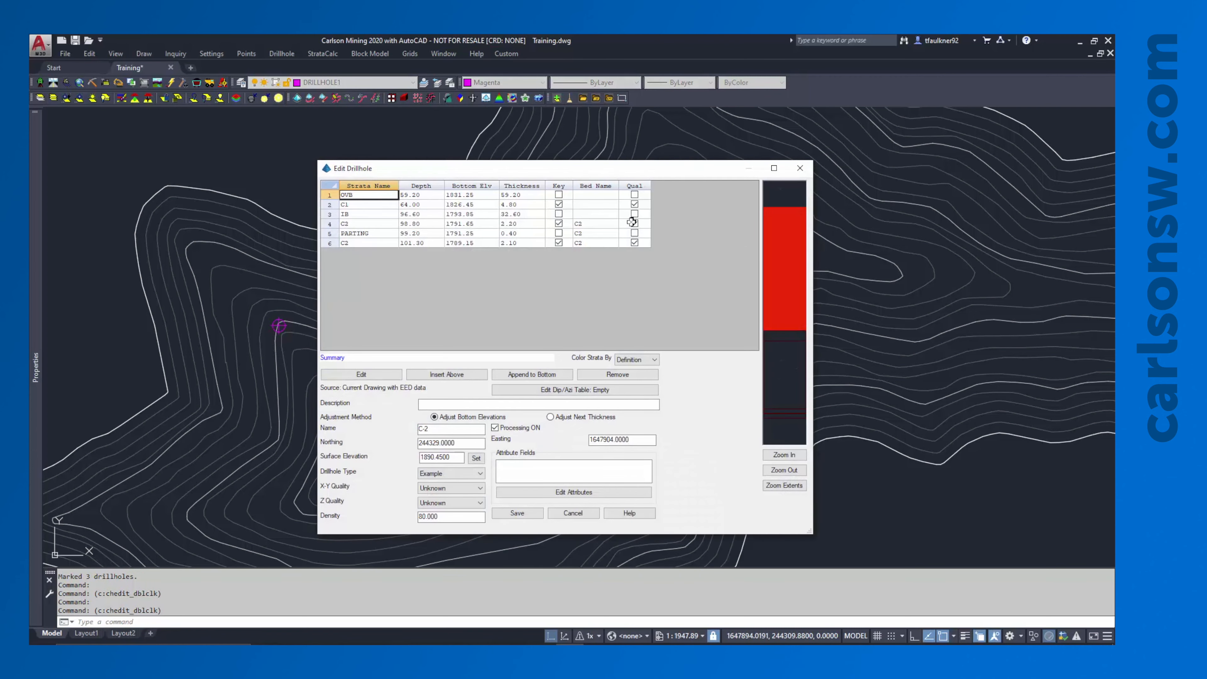
pyautogui.click(527, 196)
pyautogui.click(799, 168)
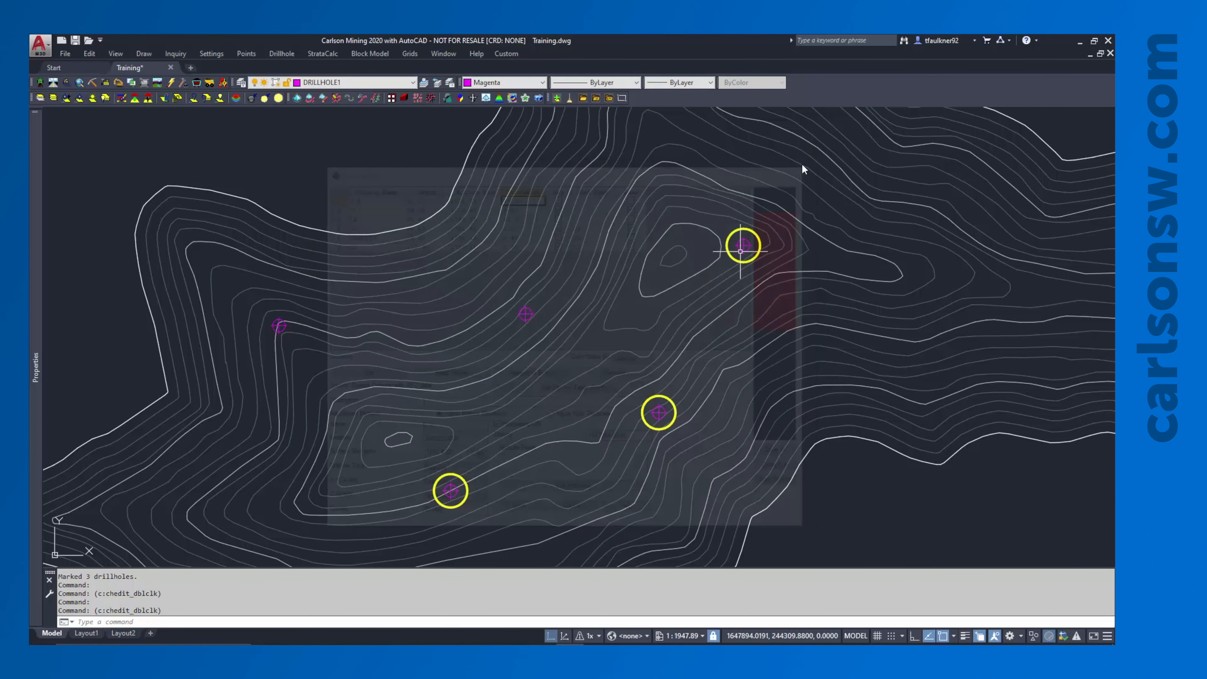
pyautogui.click(282, 53)
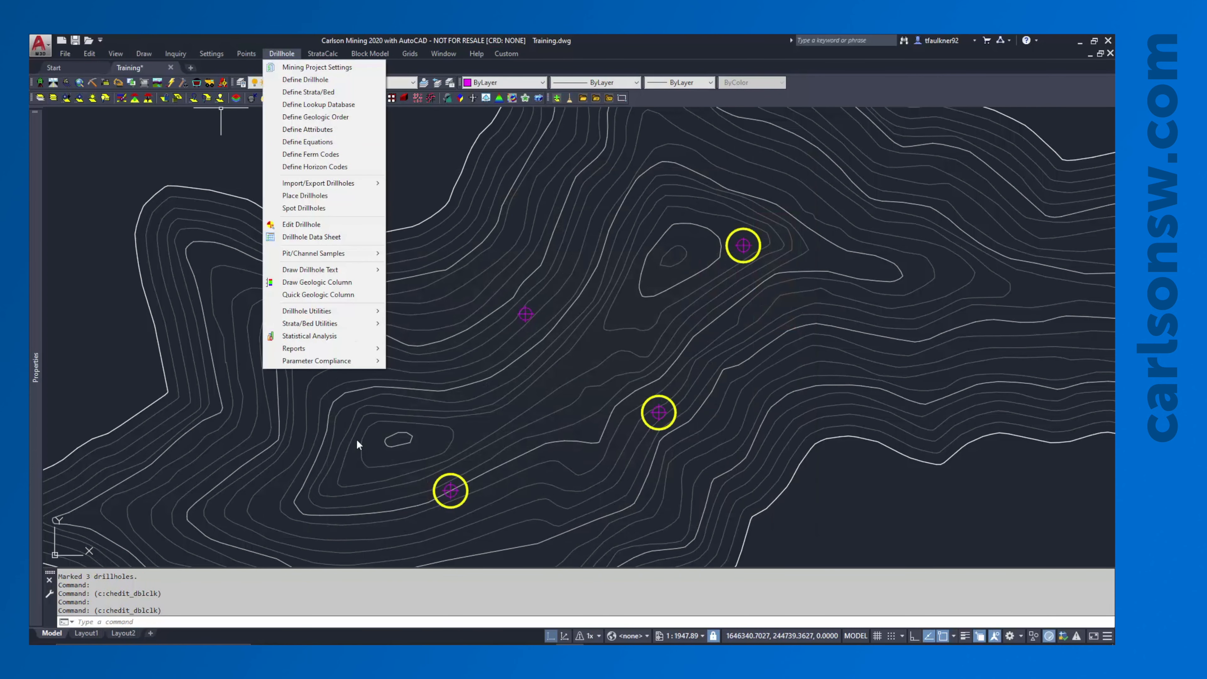
pyautogui.click(348, 372)
pyautogui.press('Escape')
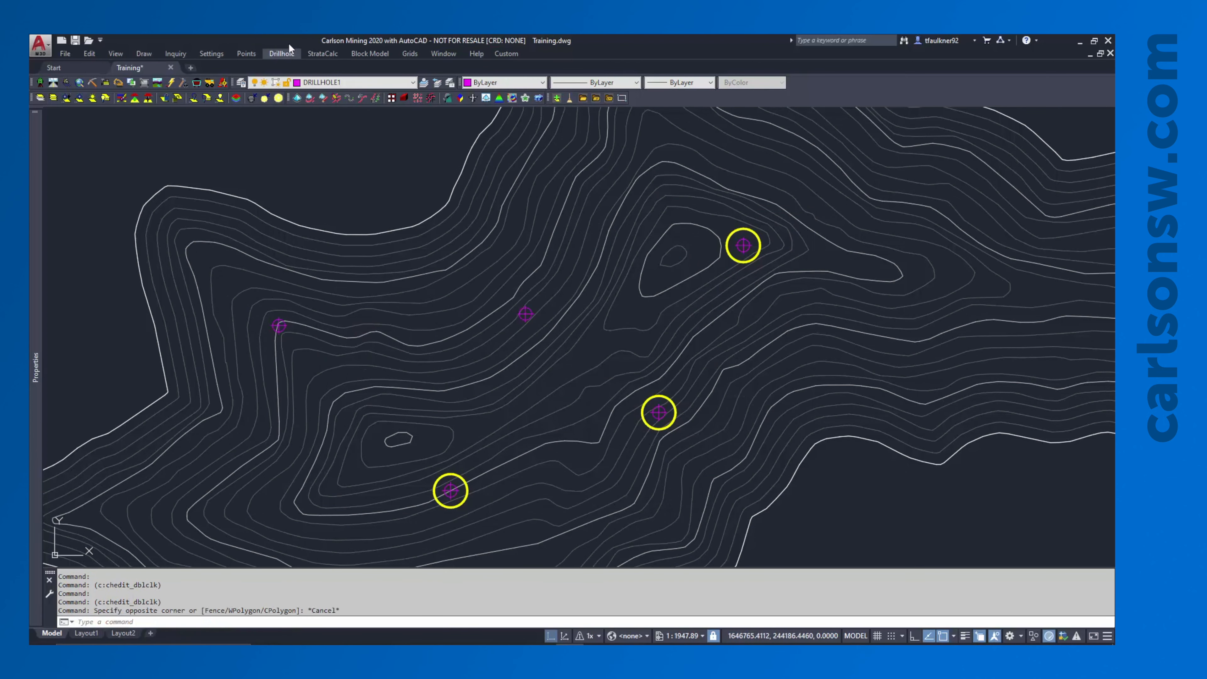
pyautogui.click(282, 53)
pyautogui.moveTo(299, 362)
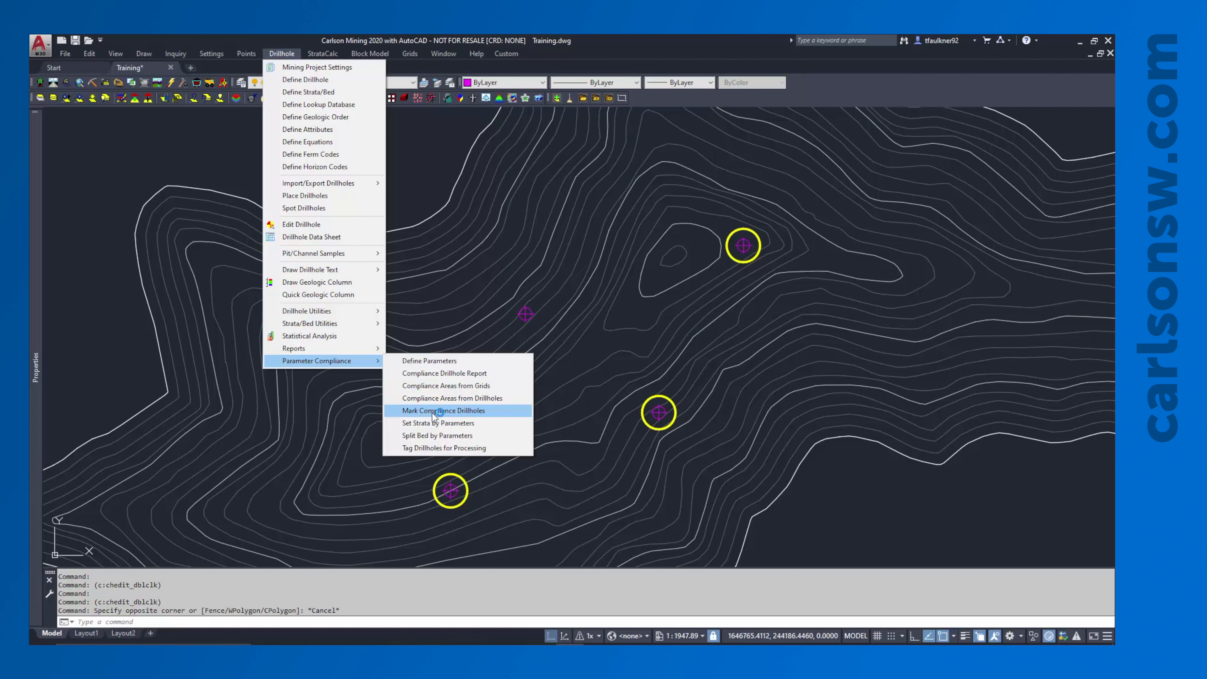
pyautogui.click(433, 412)
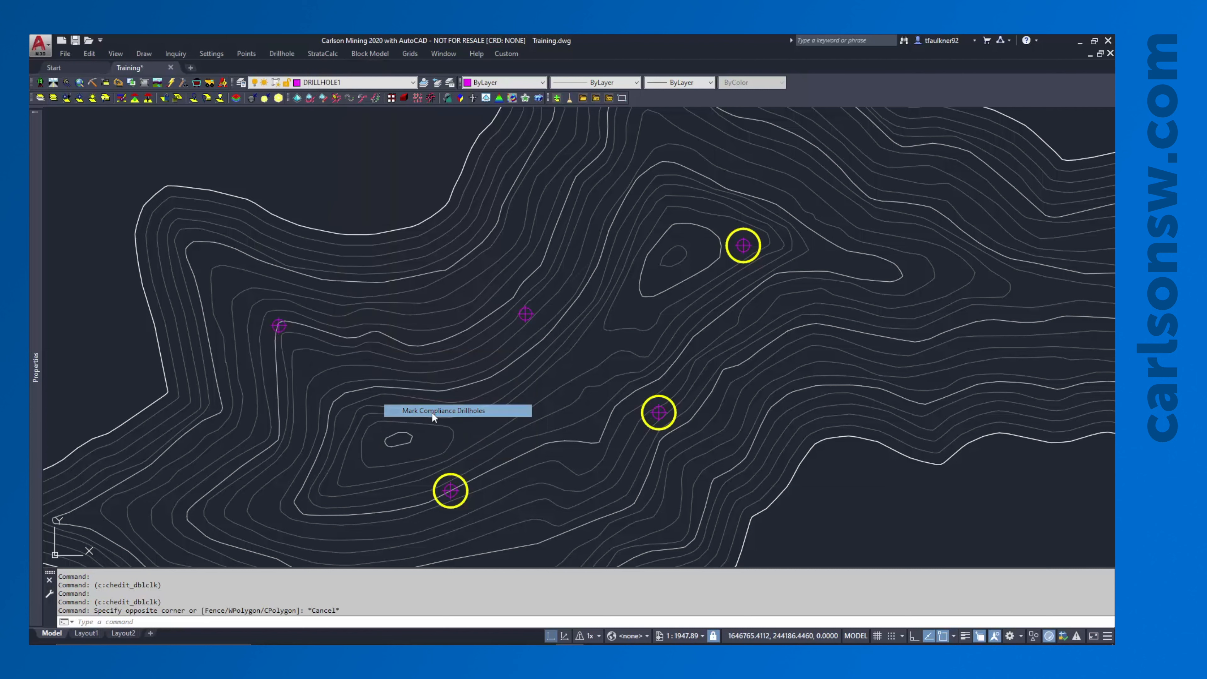
pyautogui.doubleClick(458, 259)
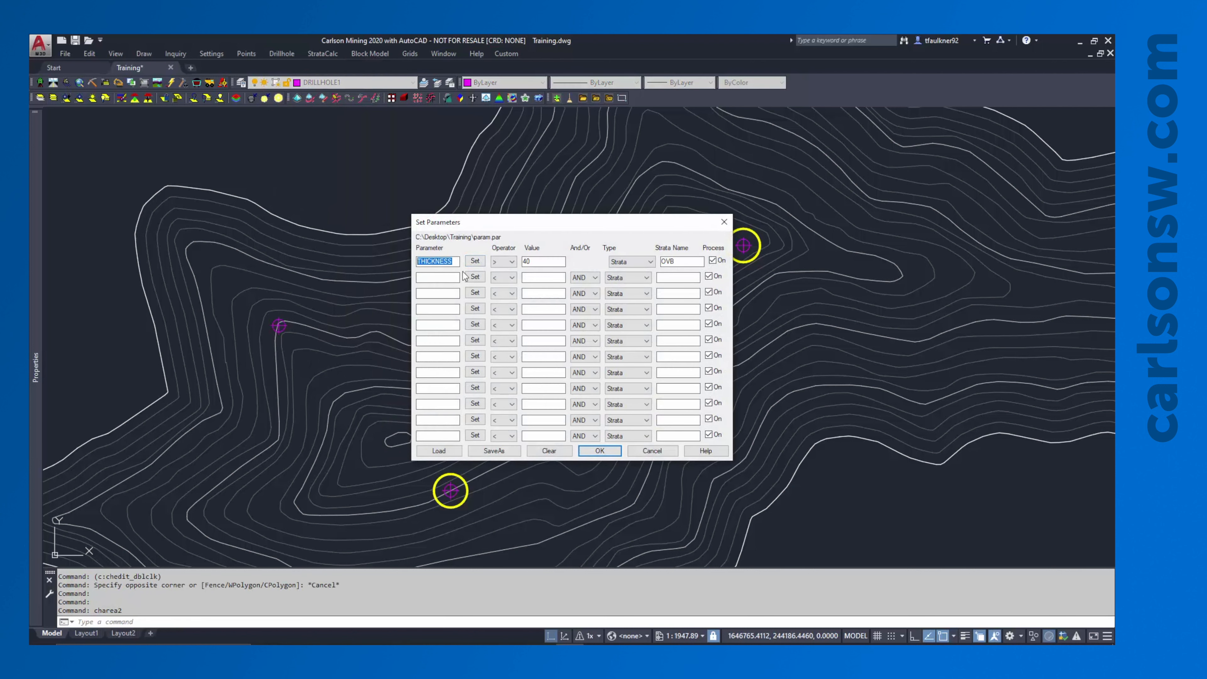
pyautogui.click(451, 276)
pyautogui.click(484, 278)
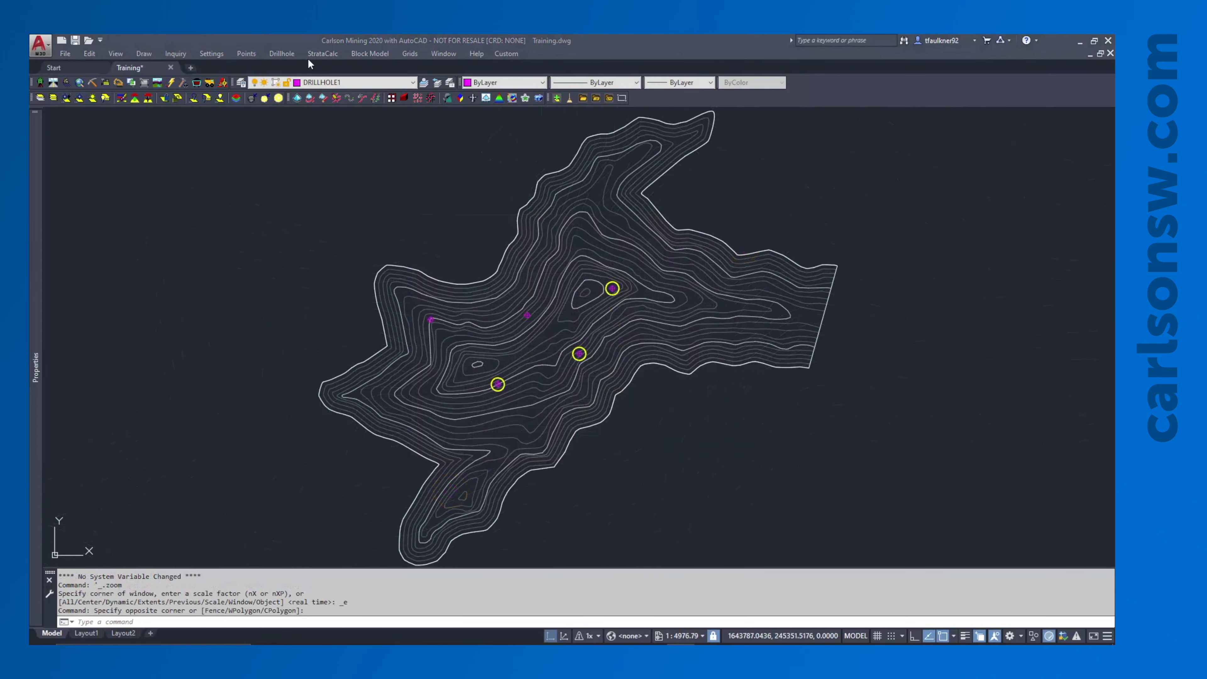
pyautogui.click(284, 55)
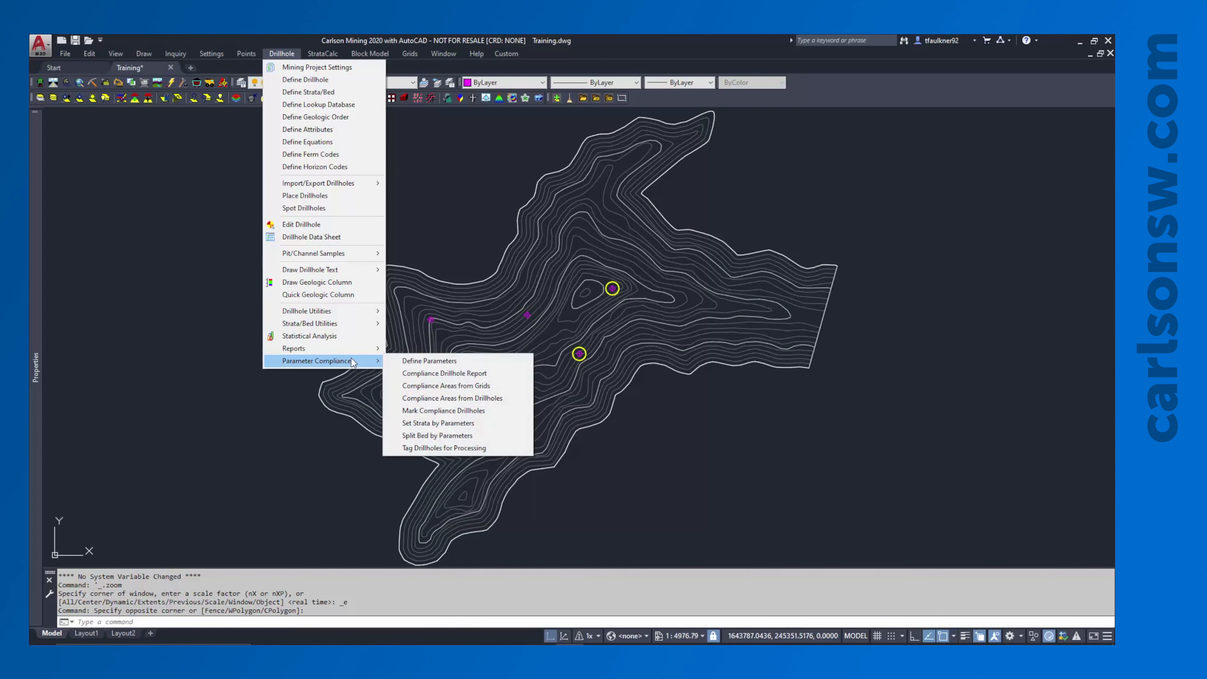
pyautogui.click(423, 99)
pyautogui.click(476, 53)
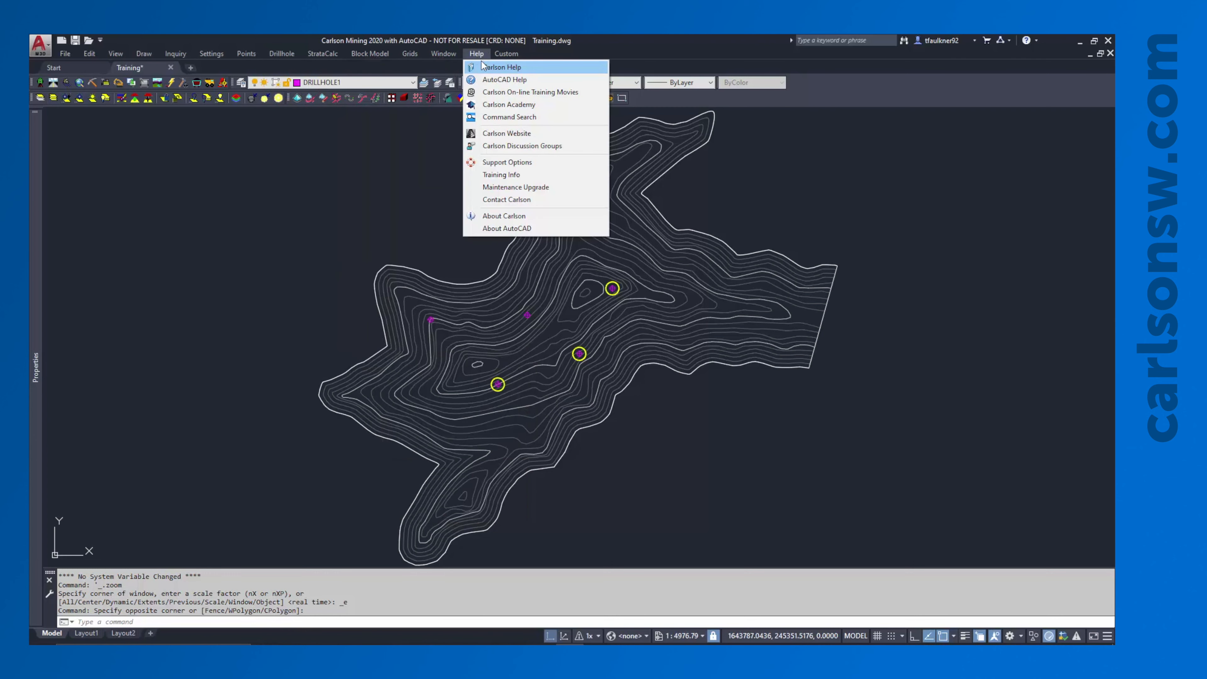